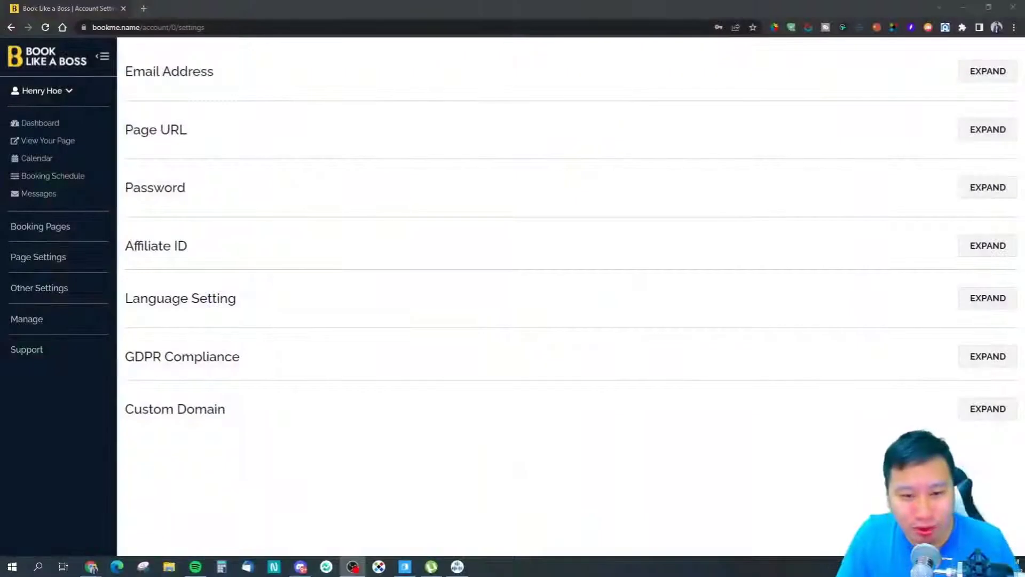
{"action": "left_click", "coordinate": [41, 60]}
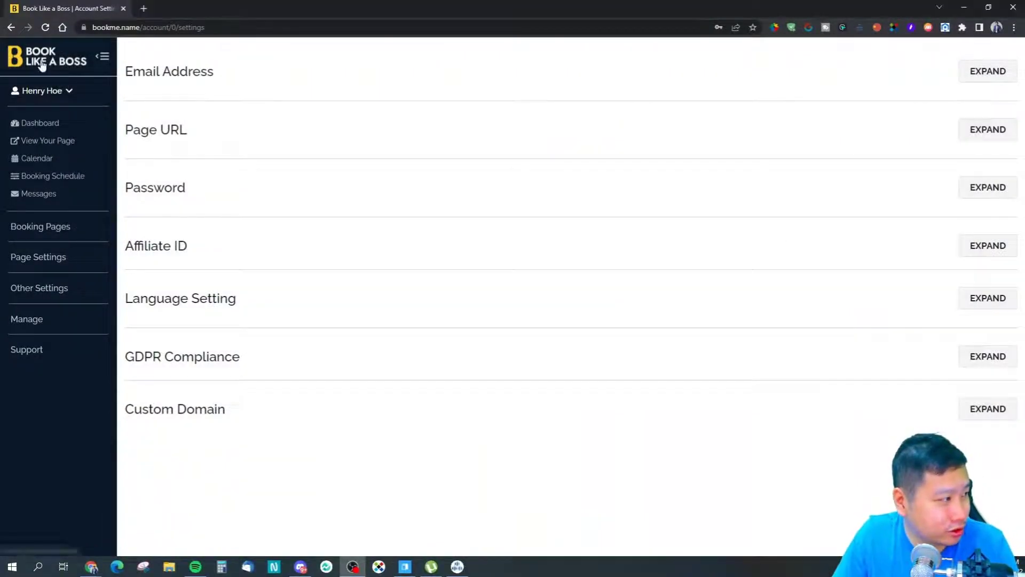
{"action": "left_click", "coordinate": [92, 5]}
{"action": "left_click", "coordinate": [146, 6]}
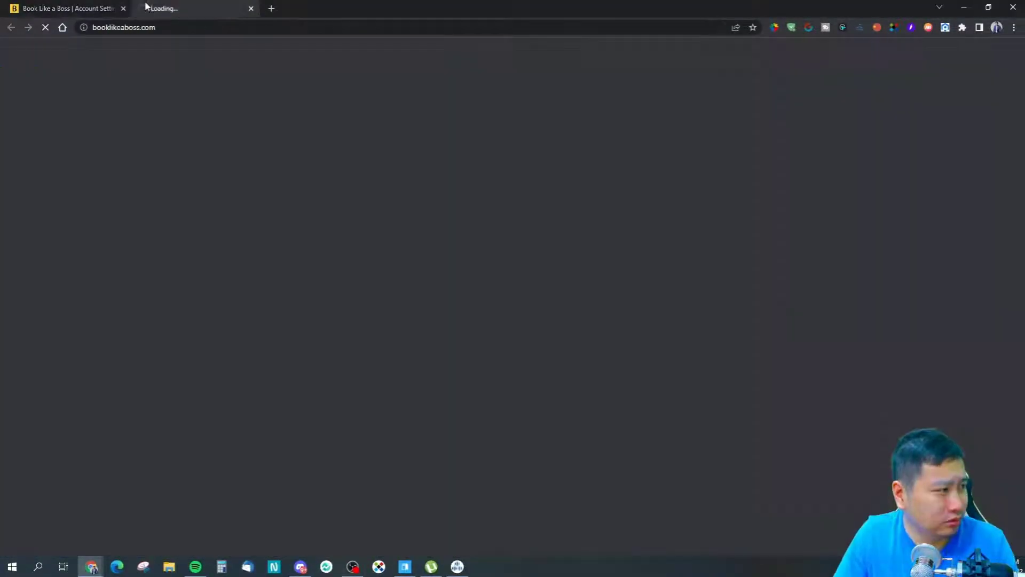
{"action": "left_click", "coordinate": [250, 8]}
- View the dashboard and return to the account settings page
{"action": "left_click", "coordinate": [41, 91]}
{"action": "left_click", "coordinate": [53, 95]}
{"action": "left_click", "coordinate": [45, 125]}
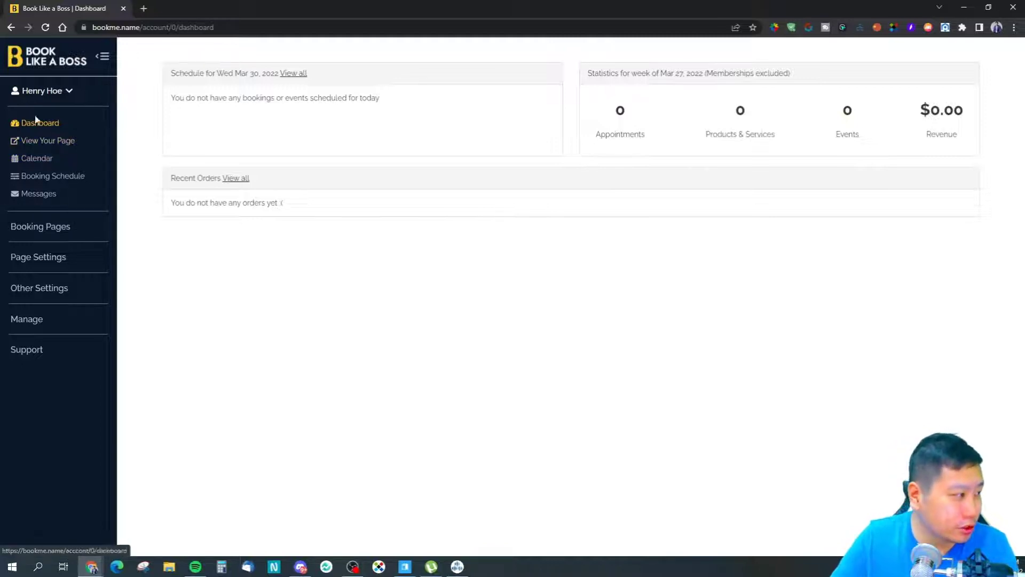
{"action": "left_click", "coordinate": [52, 92]}
{"action": "left_click", "coordinate": [52, 106]}
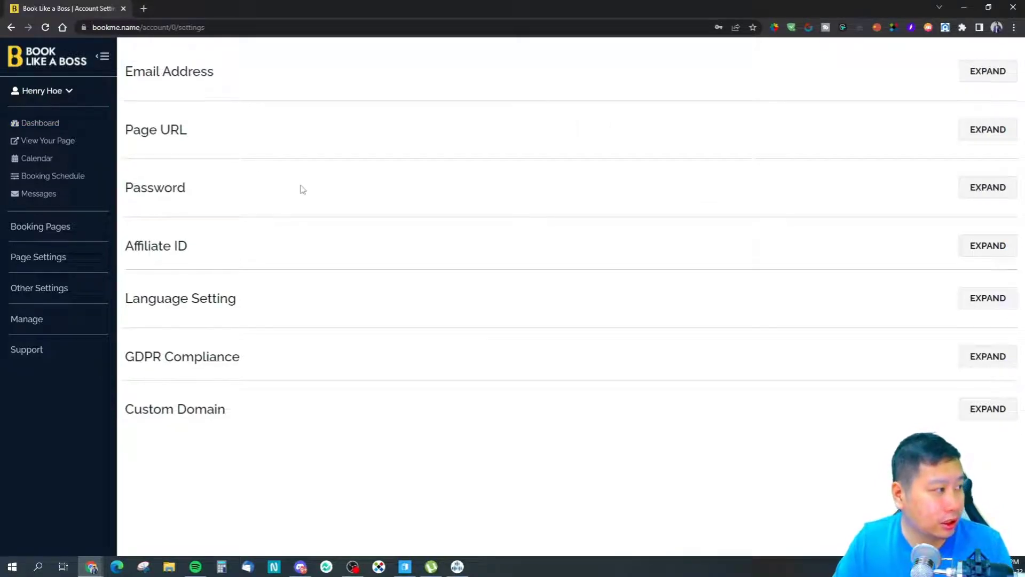
- Review the selectable languages in Language Setting and the fields of the Affiliate ID section, leaving both unchanged
{"action": "left_click", "coordinate": [981, 307]}
{"action": "left_click", "coordinate": [279, 353]}
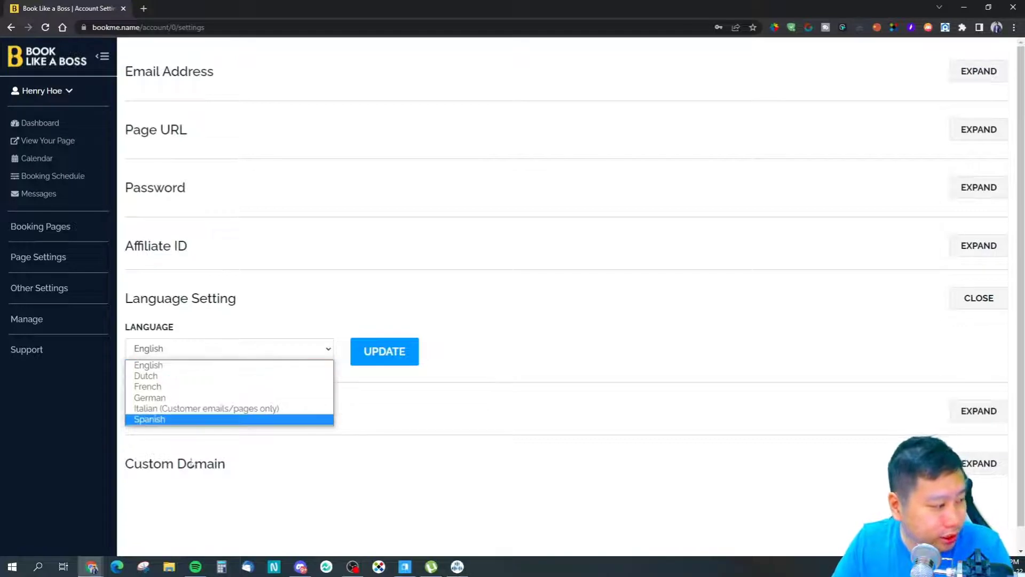
{"action": "left_click", "coordinate": [183, 338]}
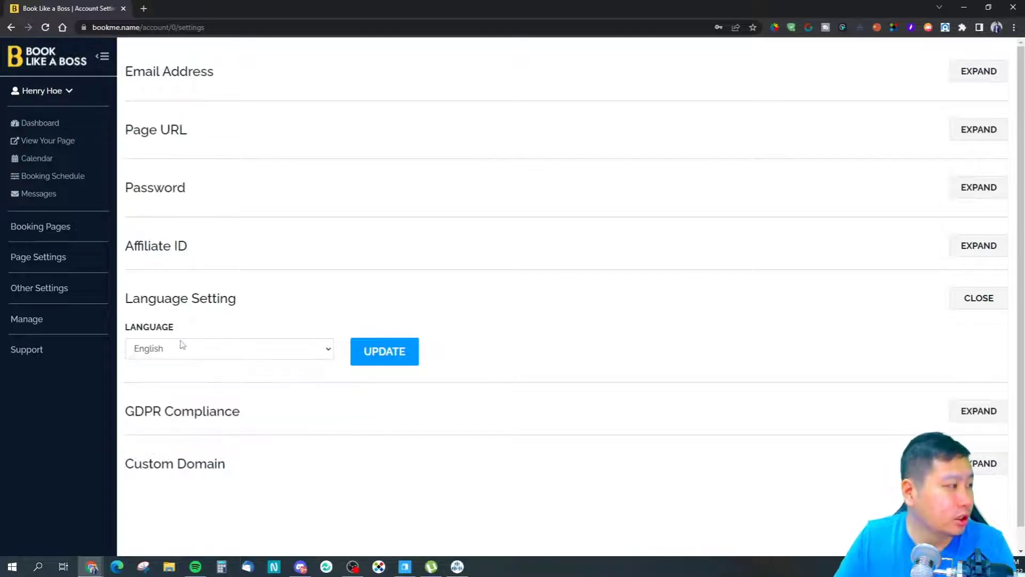
{"action": "left_click", "coordinate": [980, 245]}
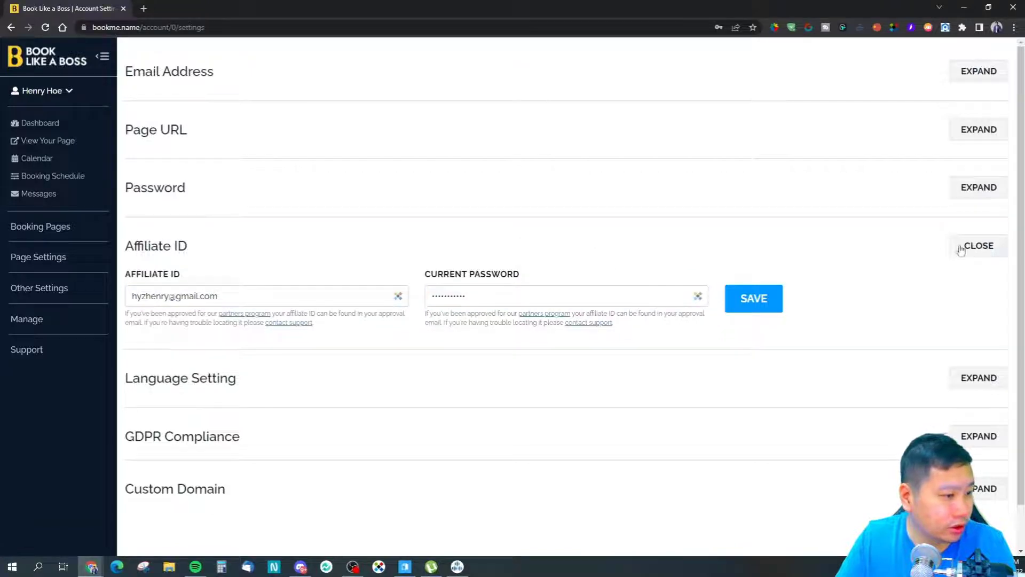
{"action": "left_click", "coordinate": [982, 247]}
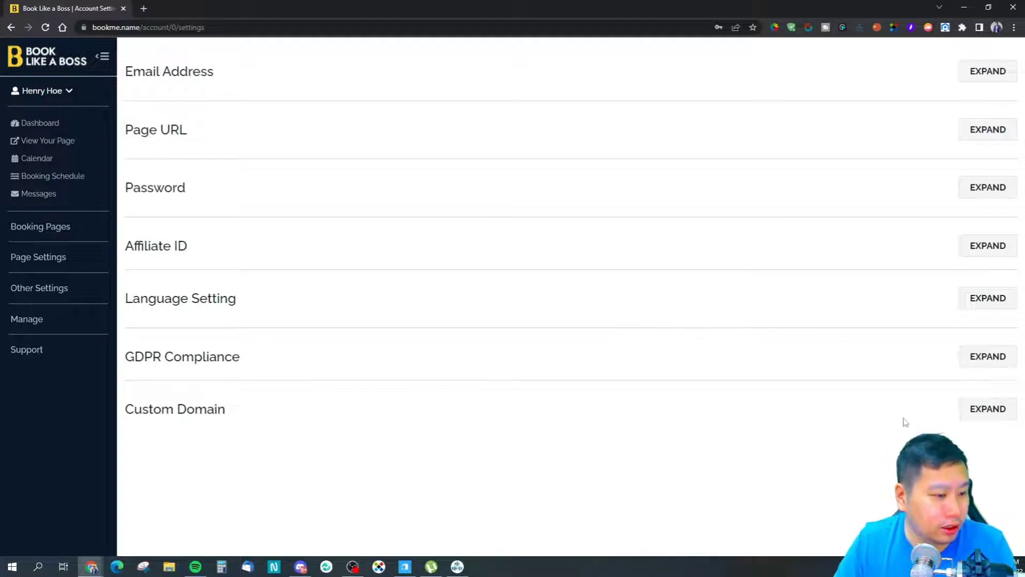
- Examine the Custom Domain section's domain name and CNAME record instructions, and collapse the section
{"action": "left_click", "coordinate": [987, 409]}
{"action": "scroll", "coordinate": [302, 455], "scroll_direction": "down", "scroll_amount": 4}
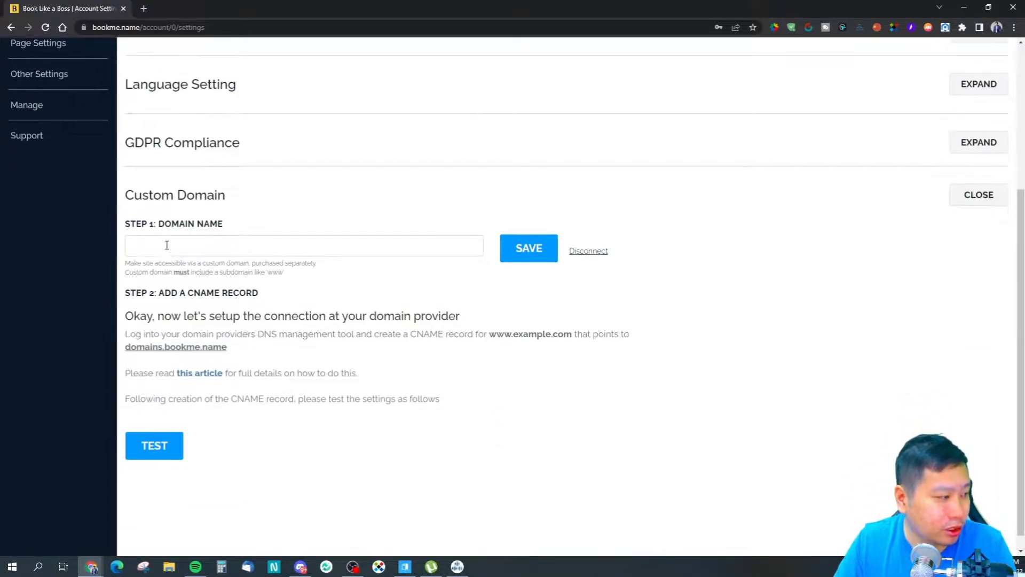
{"action": "left_click_drag", "start_coordinate": [231, 316], "coordinate": [308, 316]}
{"action": "left_click", "coordinate": [341, 350]}
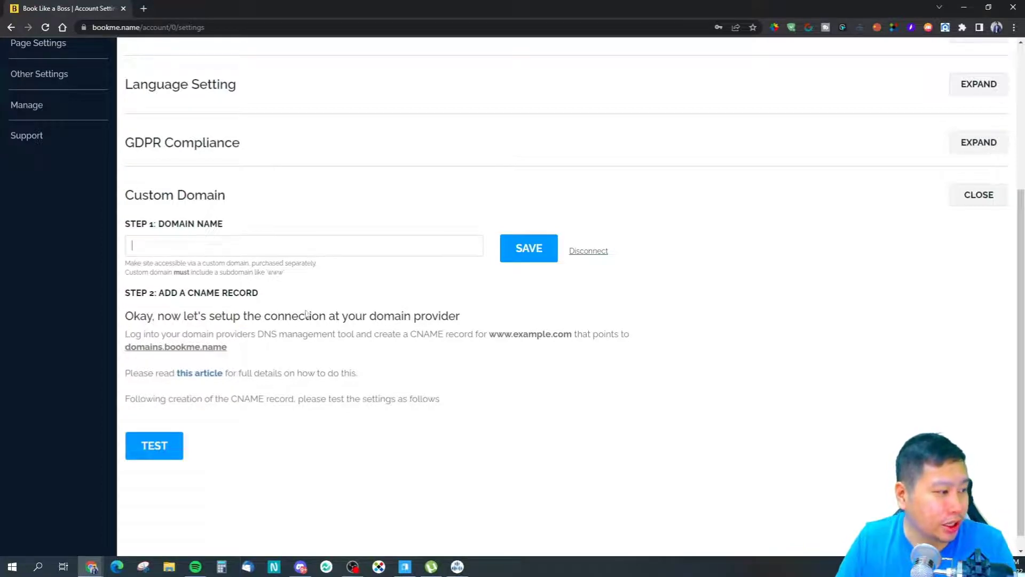
{"action": "left_click_drag", "start_coordinate": [235, 316], "coordinate": [171, 292]}
{"action": "left_click", "coordinate": [266, 331]}
{"action": "scroll", "coordinate": [298, 389], "scroll_direction": "up", "scroll_amount": 4}
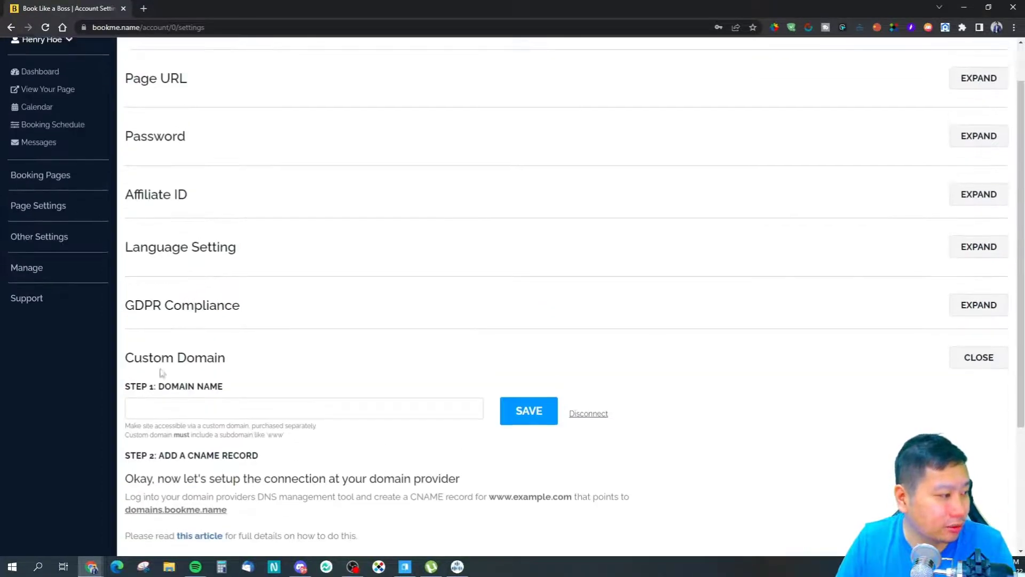
{"action": "left_click", "coordinate": [989, 407]}
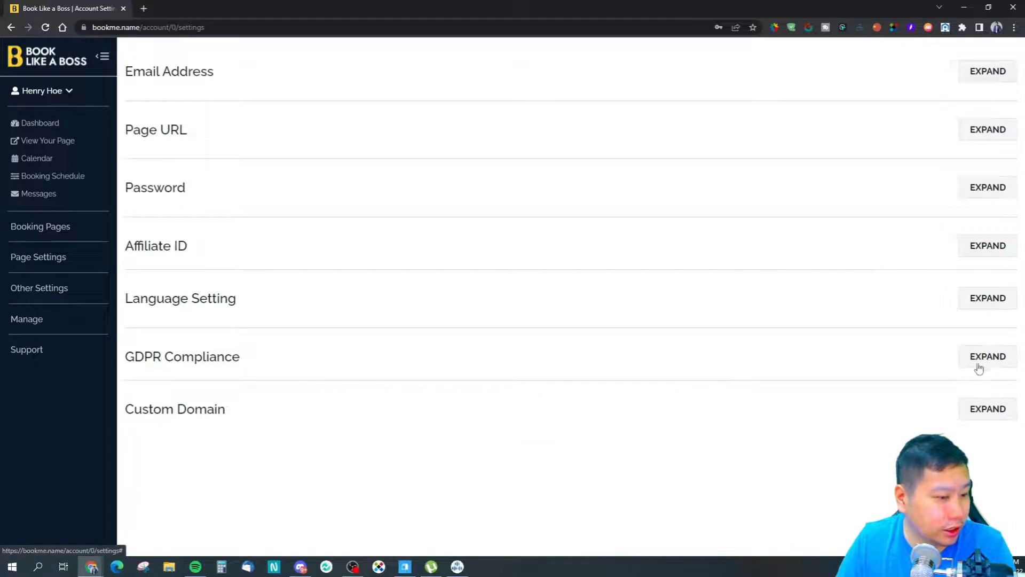
- Toggle the Enable GDPR Compliance option and collapse the GDPR Compliance section
{"action": "left_click", "coordinate": [979, 361]}
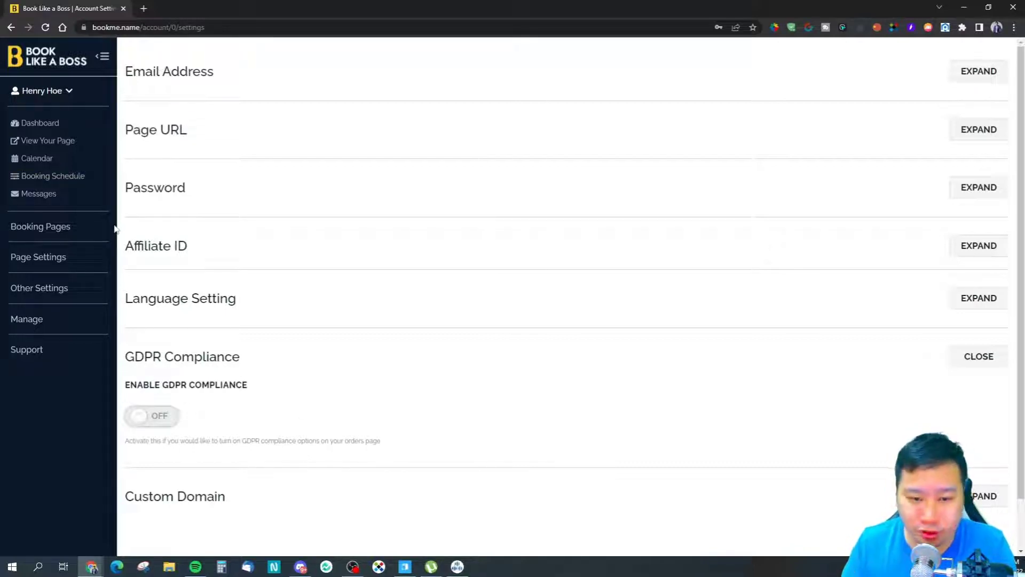
{"action": "left_click", "coordinate": [229, 386]}
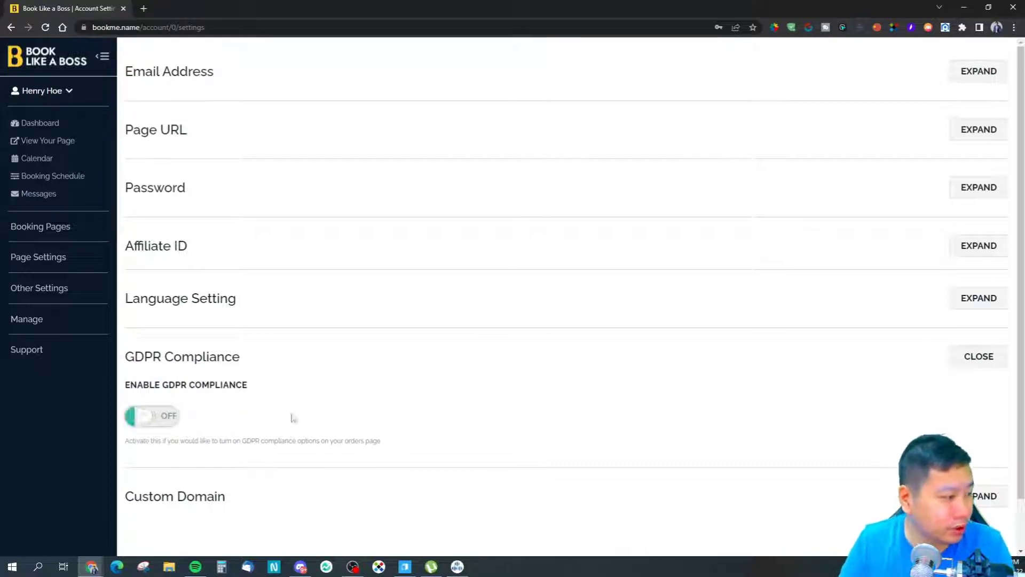
{"action": "left_click", "coordinate": [988, 359]}
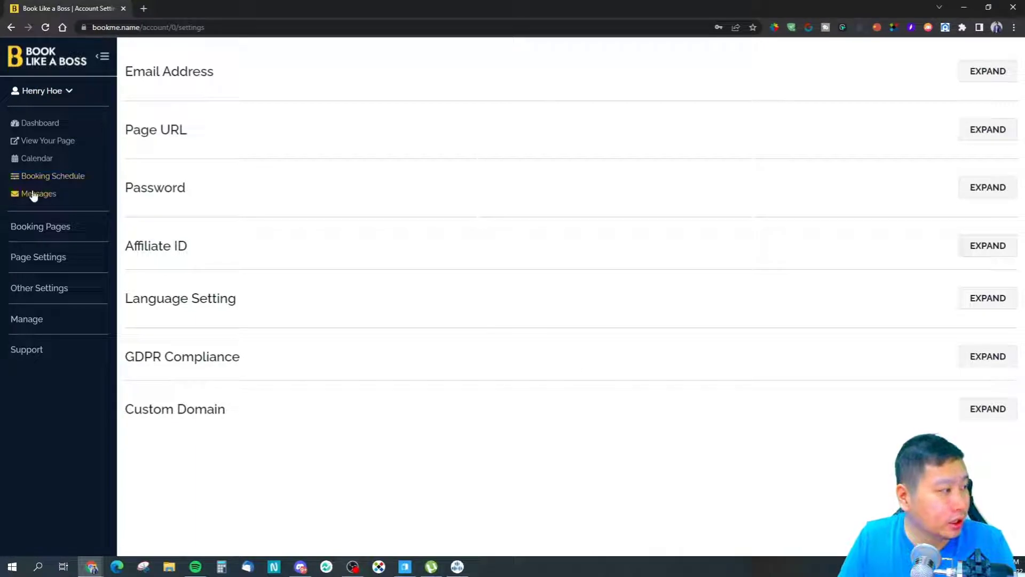
- Review the third-party calendar providers that can be connected and the month calendar, and return to the dashboard
{"action": "left_click", "coordinate": [38, 159]}
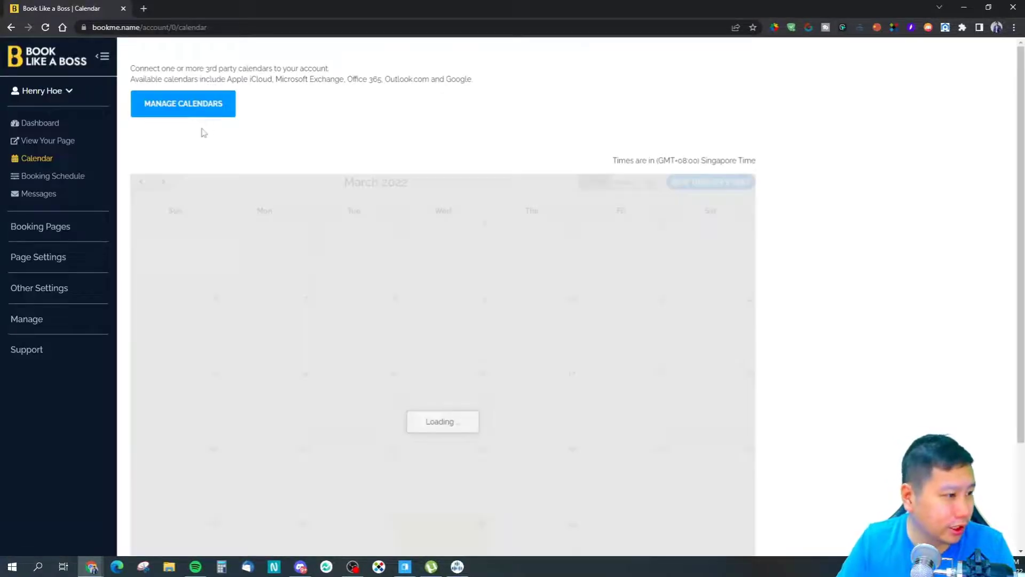
{"action": "left_click", "coordinate": [218, 110]}
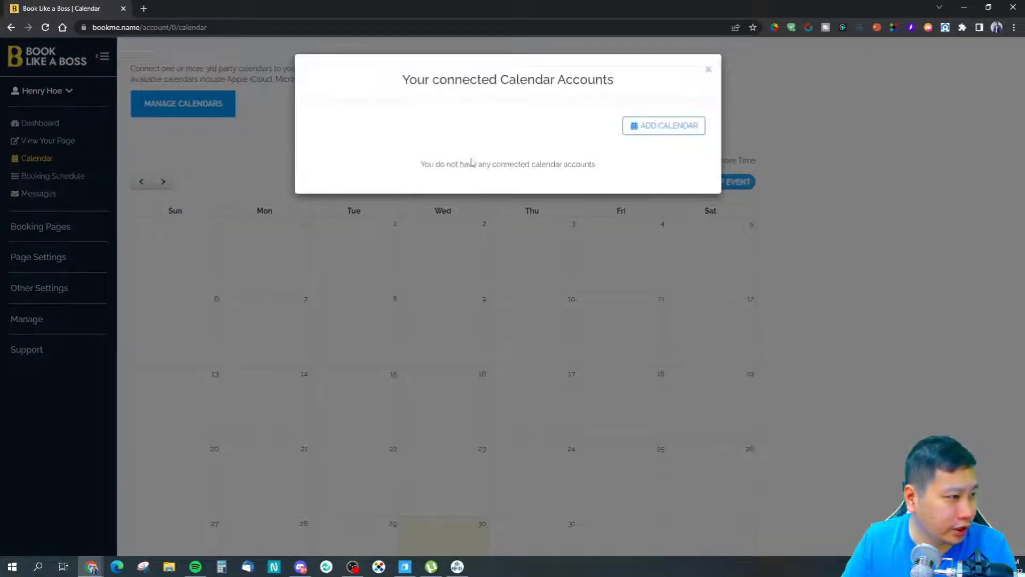
{"action": "left_click", "coordinate": [668, 125]}
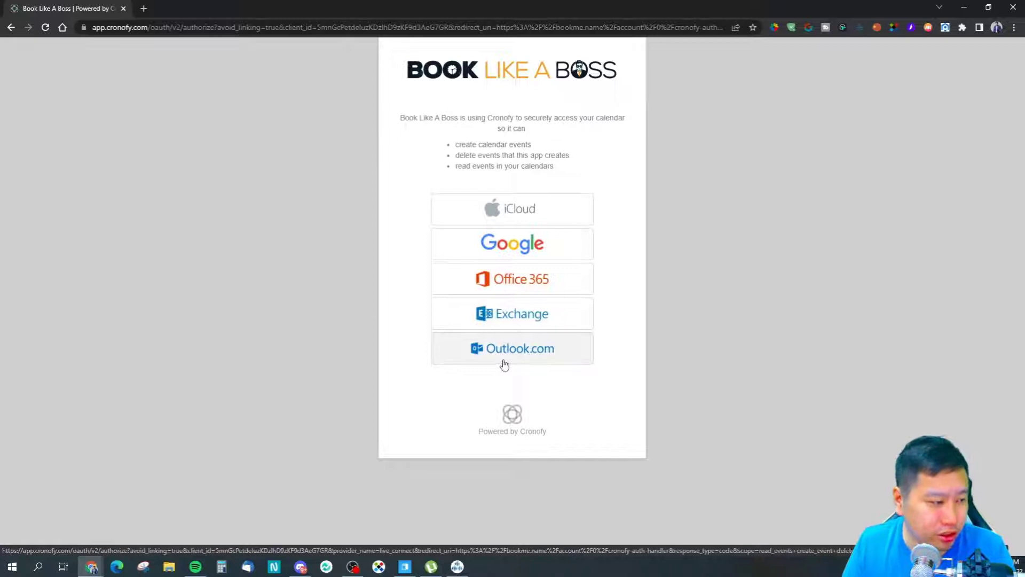
{"action": "left_click", "coordinate": [11, 29]}
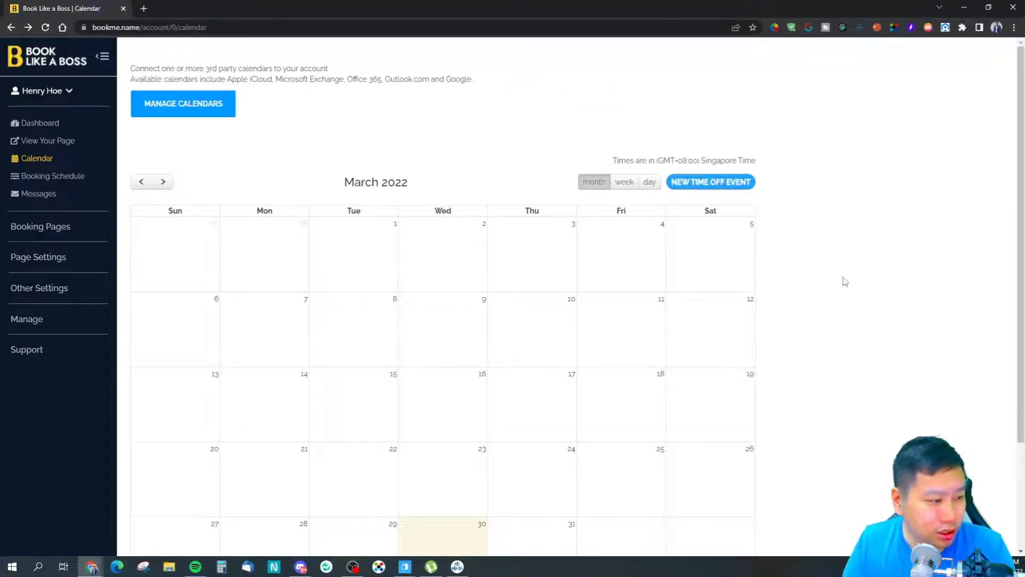
{"action": "scroll", "coordinate": [716, 389], "scroll_direction": "down", "scroll_amount": 1}
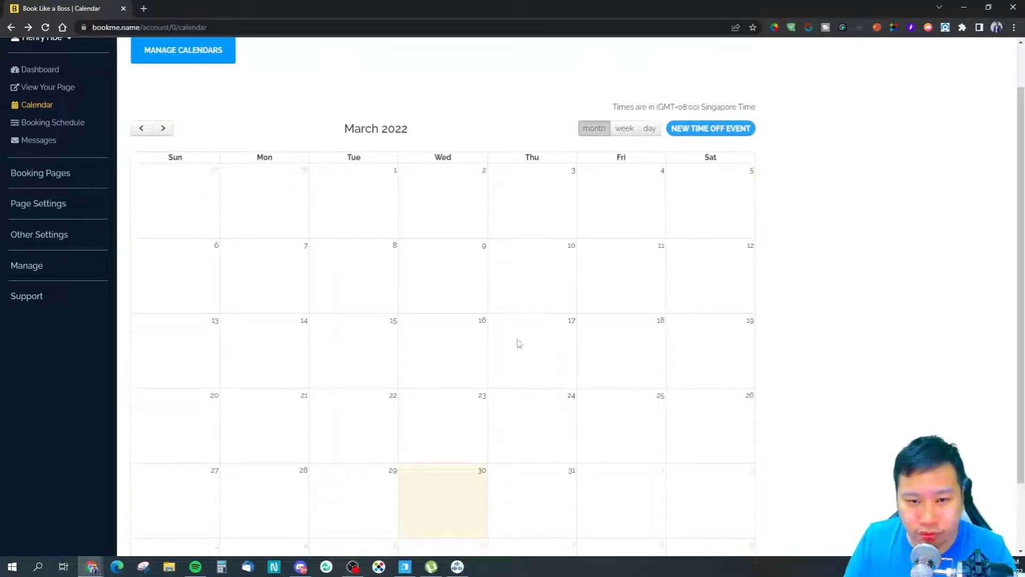
{"action": "left_click", "coordinate": [54, 71]}
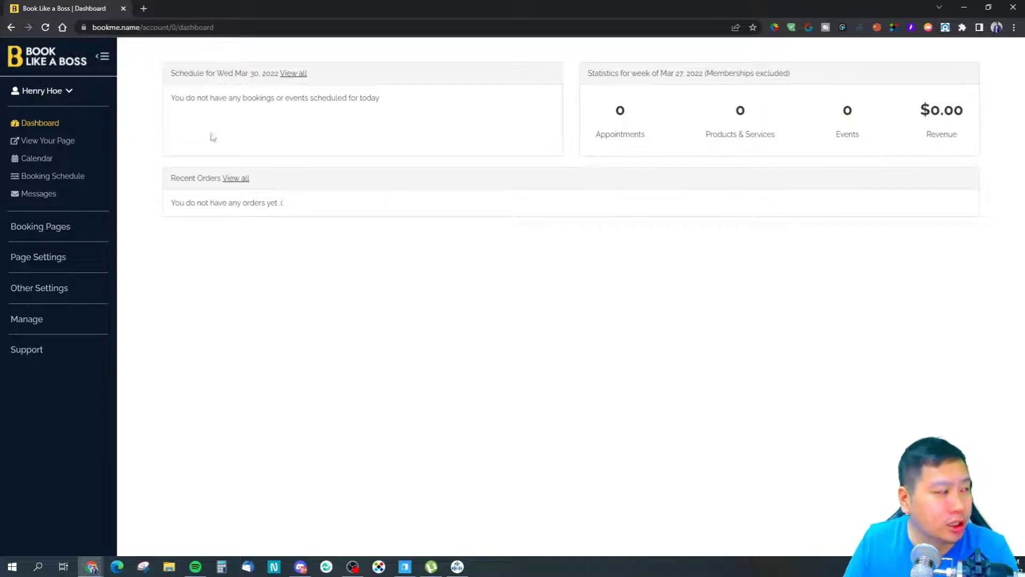
- Add a Sunday availability slot from 09:00 am to 04:00 pm in the booking schedule
{"action": "left_click", "coordinate": [77, 175]}
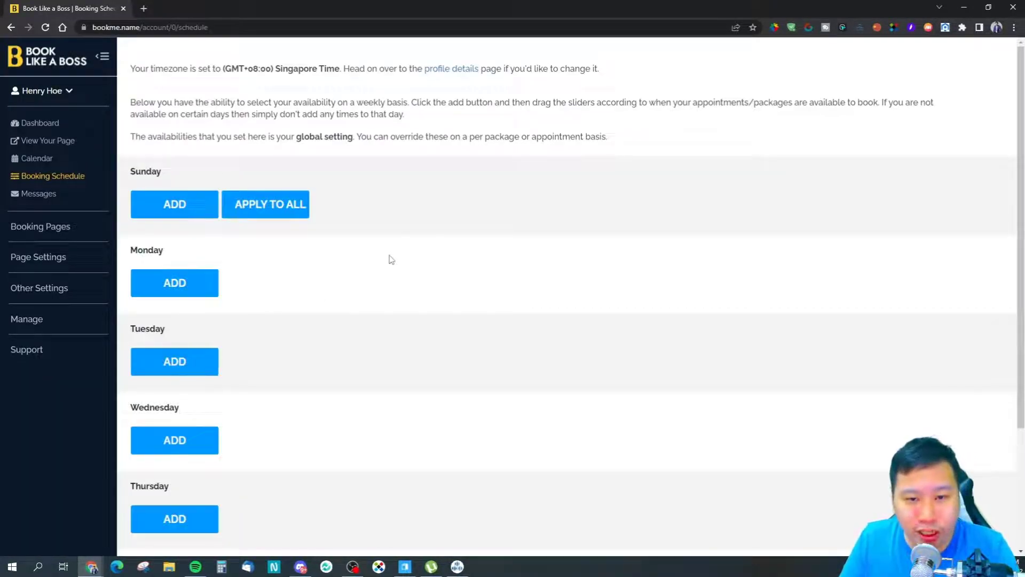
{"action": "left_click", "coordinate": [168, 203]}
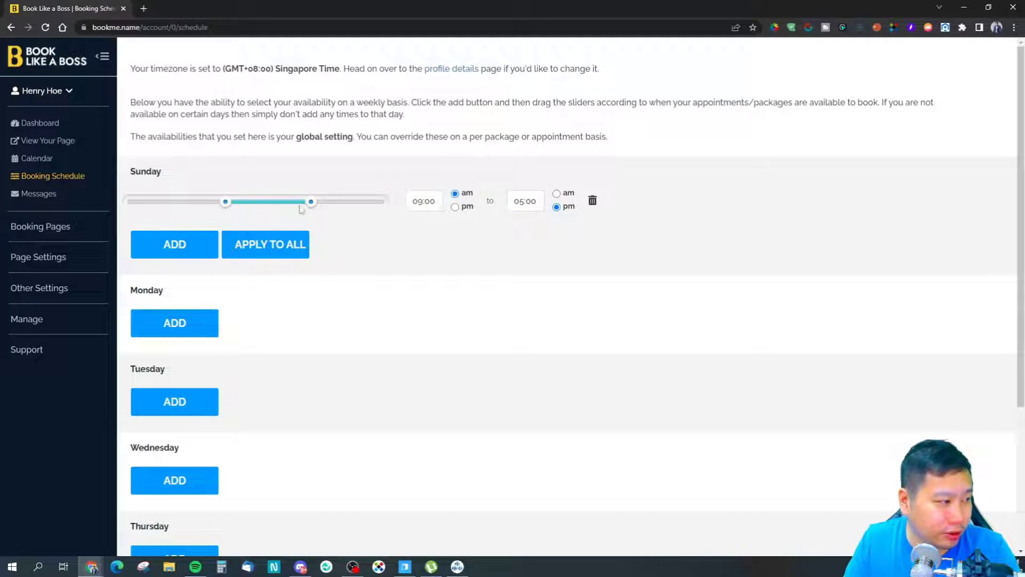
{"action": "left_click_drag", "start_coordinate": [310, 207], "coordinate": [301, 210]}
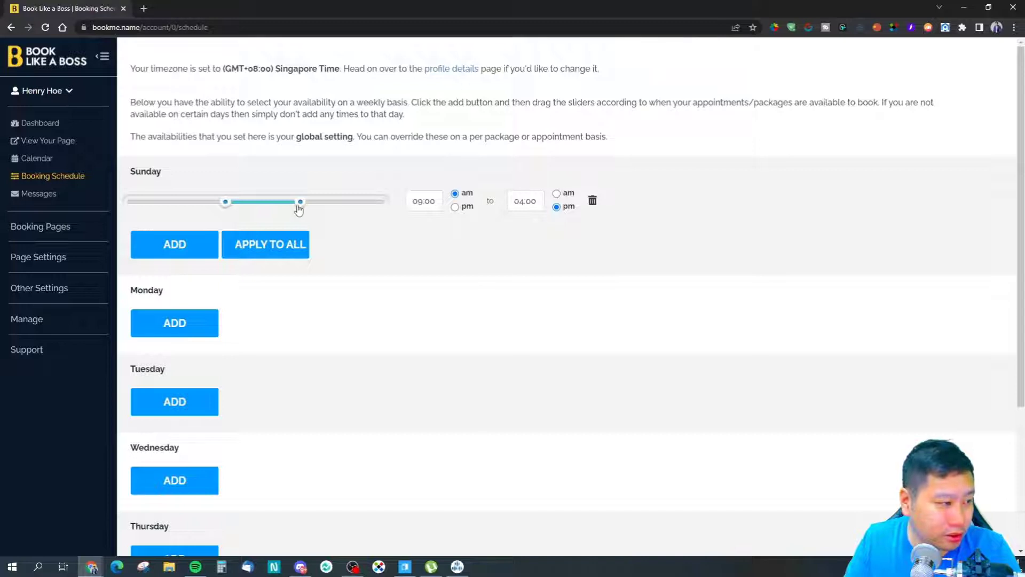
- Add a second Sunday availability slot from 08:00 pm to 10:00 pm
{"action": "left_click", "coordinate": [187, 248]}
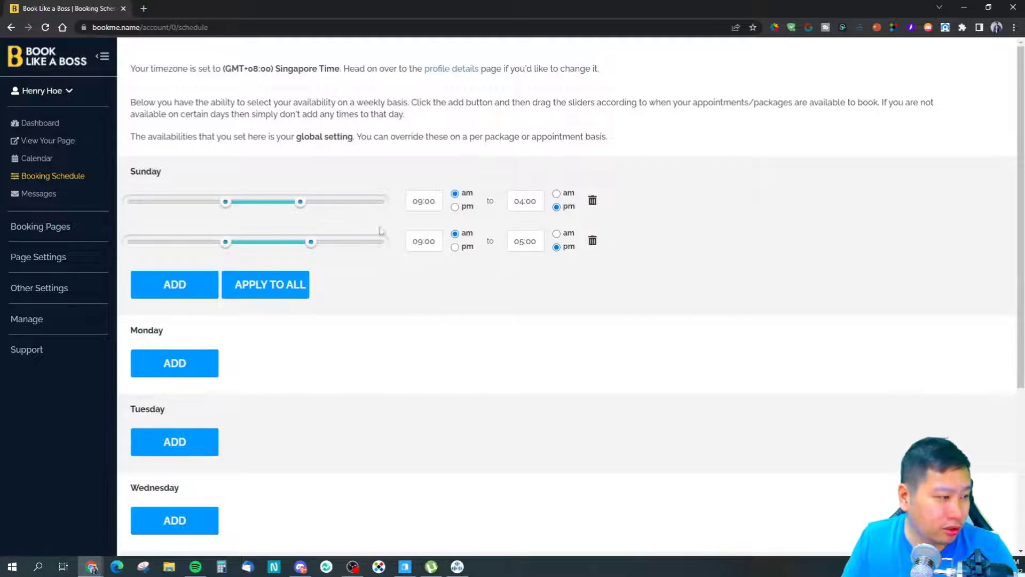
{"action": "left_click_drag", "start_coordinate": [226, 242], "coordinate": [234, 242]}
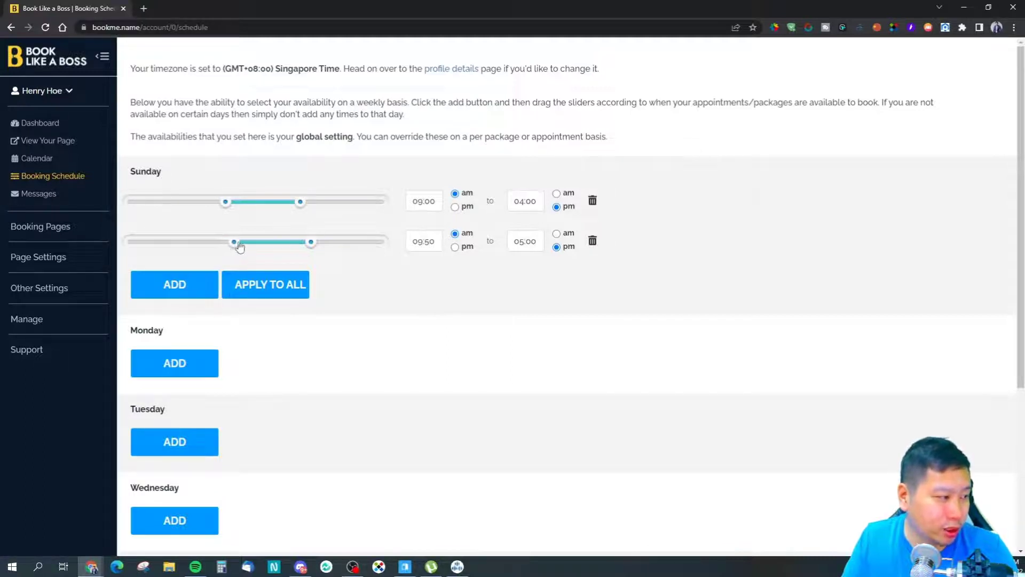
{"action": "left_click_drag", "start_coordinate": [312, 242], "coordinate": [387, 245]}
{"action": "left_click_drag", "start_coordinate": [235, 243], "coordinate": [359, 247]}
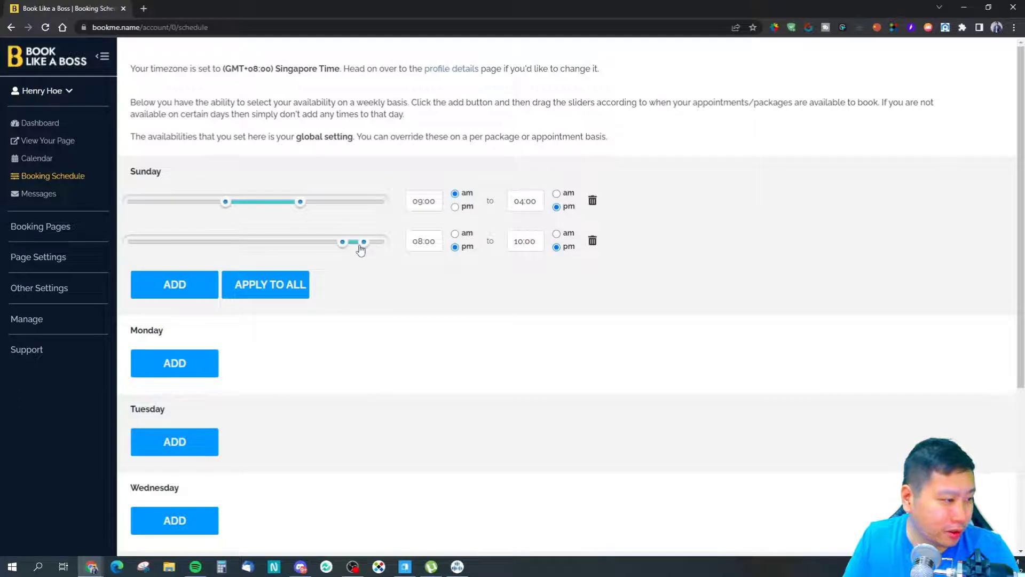
{"action": "left_click", "coordinate": [190, 297]}
{"action": "left_click", "coordinate": [593, 282]}
{"action": "left_click", "coordinate": [563, 88]}
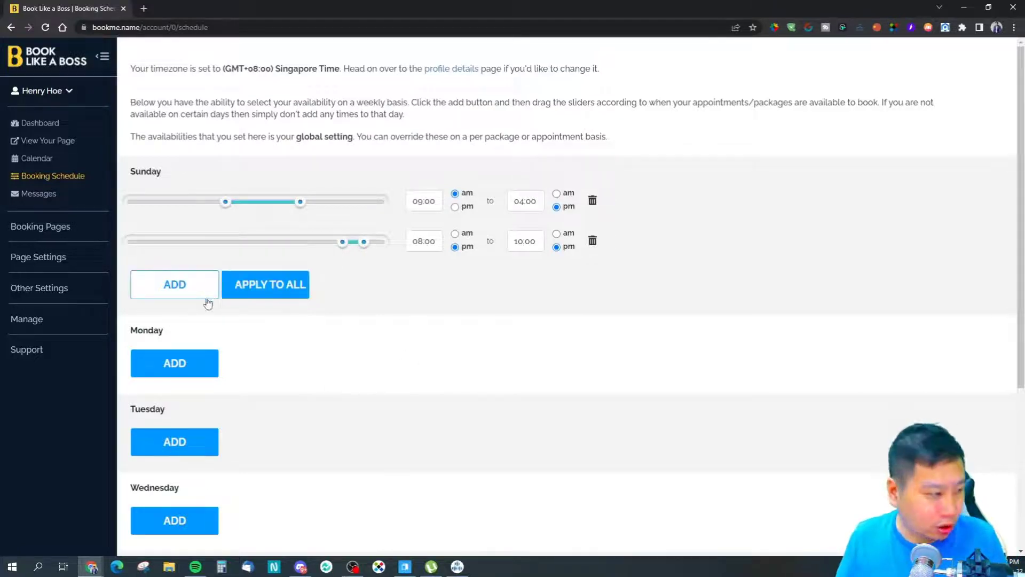
{"action": "scroll", "coordinate": [211, 299], "scroll_direction": "down", "scroll_amount": 3}
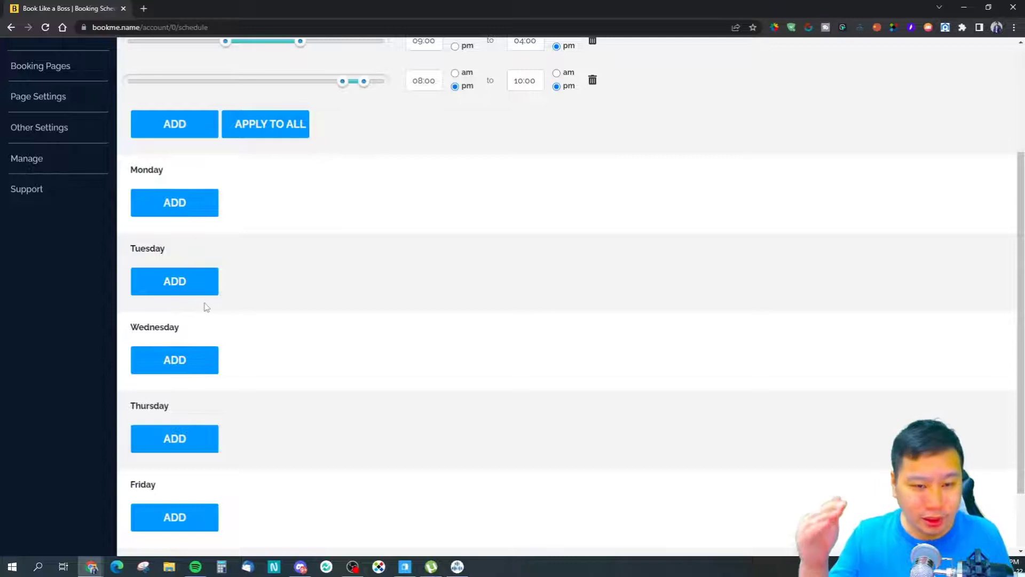
{"action": "scroll", "coordinate": [210, 299], "scroll_direction": "up", "scroll_amount": 3}
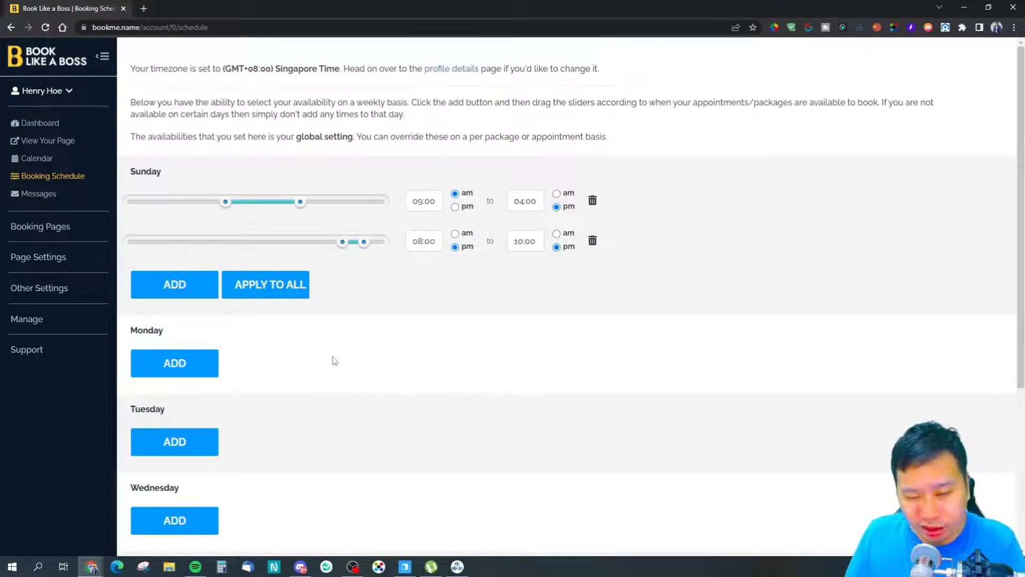
{"action": "scroll", "coordinate": [328, 361], "scroll_direction": "down", "scroll_amount": 5}
{"action": "scroll", "coordinate": [328, 356], "scroll_direction": "up", "scroll_amount": 5}
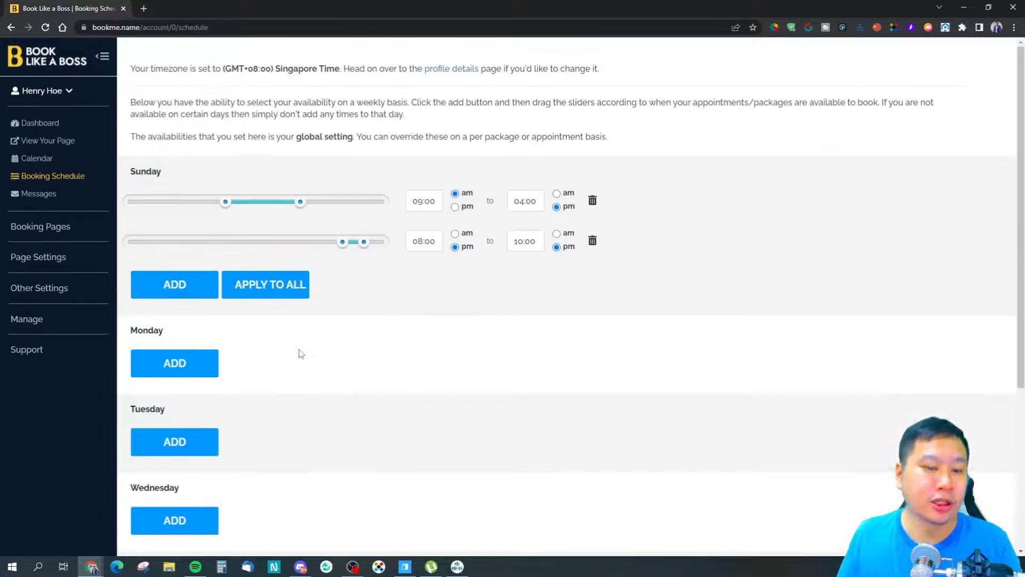
- View the messages page and open the list of appointments under the booking pages
{"action": "left_click", "coordinate": [46, 193]}
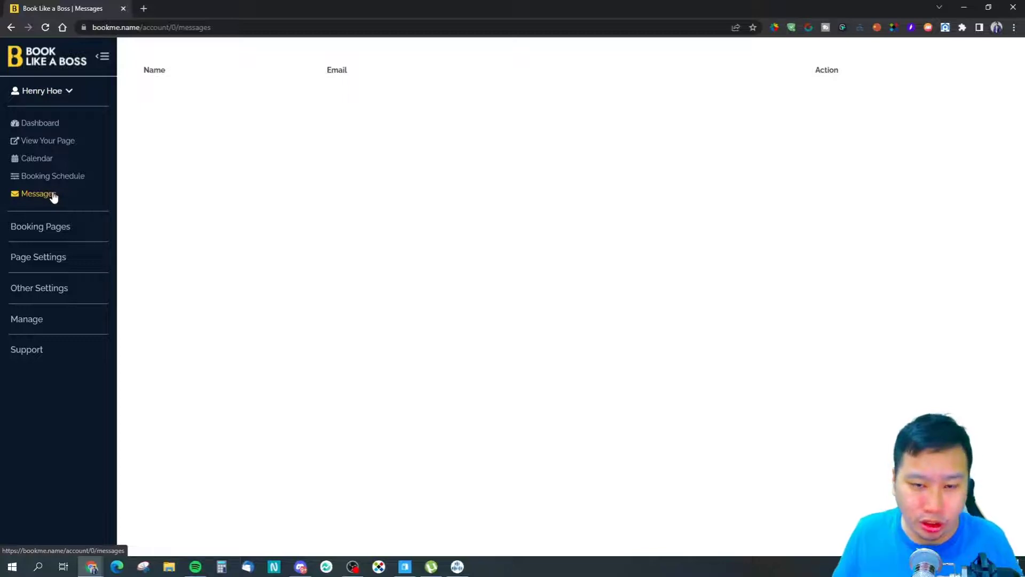
{"action": "left_click", "coordinate": [40, 228]}
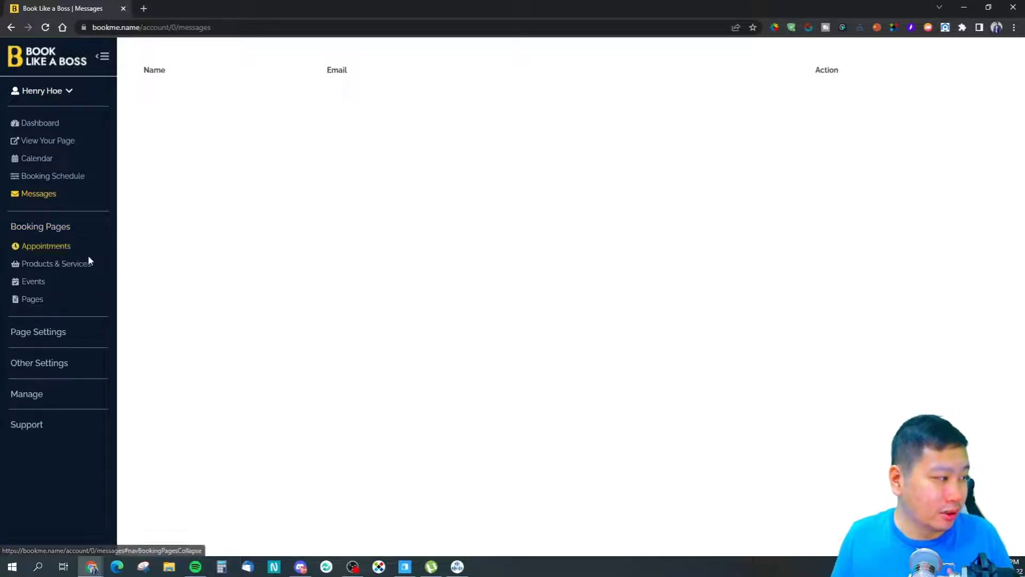
{"action": "left_click", "coordinate": [42, 251]}
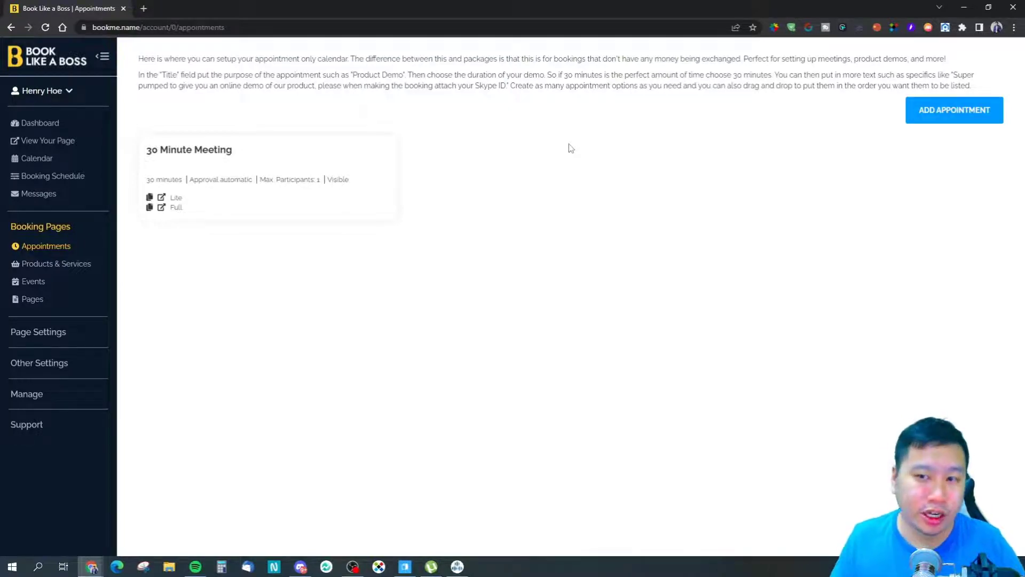
{"action": "mouse_move", "coordinate": [259, 176]}
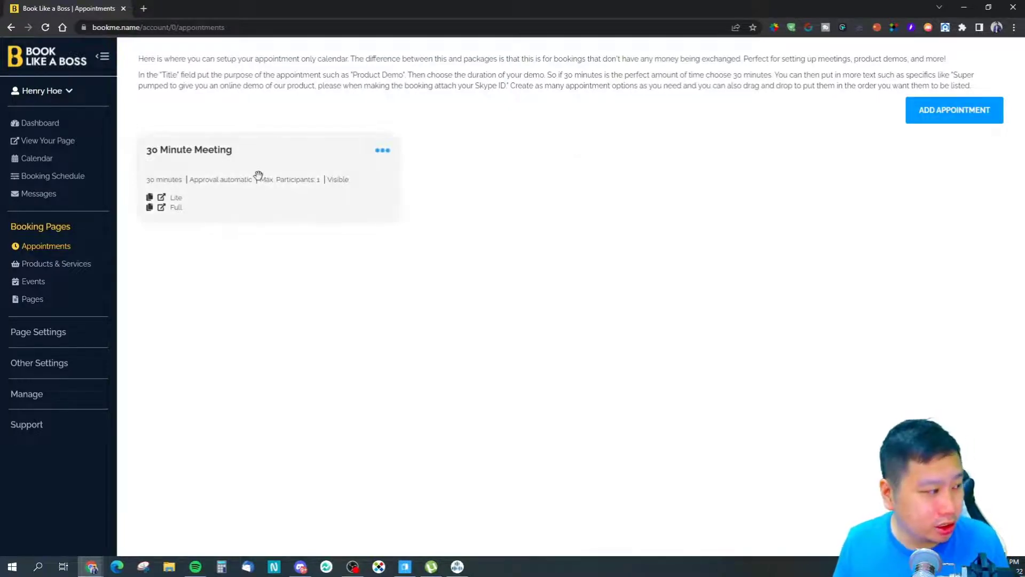
- Start a new appointment and review its title, description, duration, padding and maximum cutoff days fields
{"action": "left_click", "coordinate": [928, 114]}
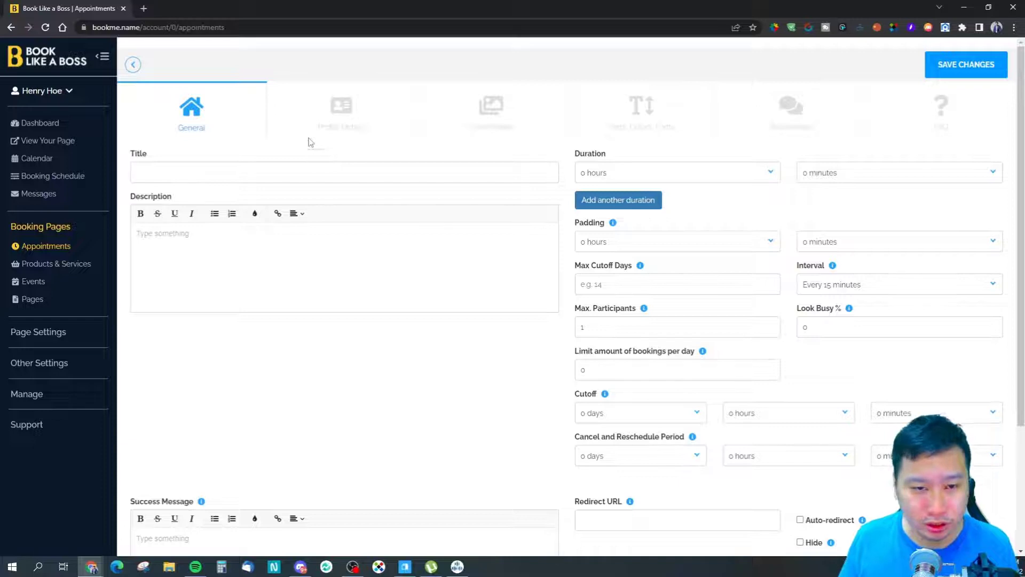
{"action": "left_click", "coordinate": [204, 172]}
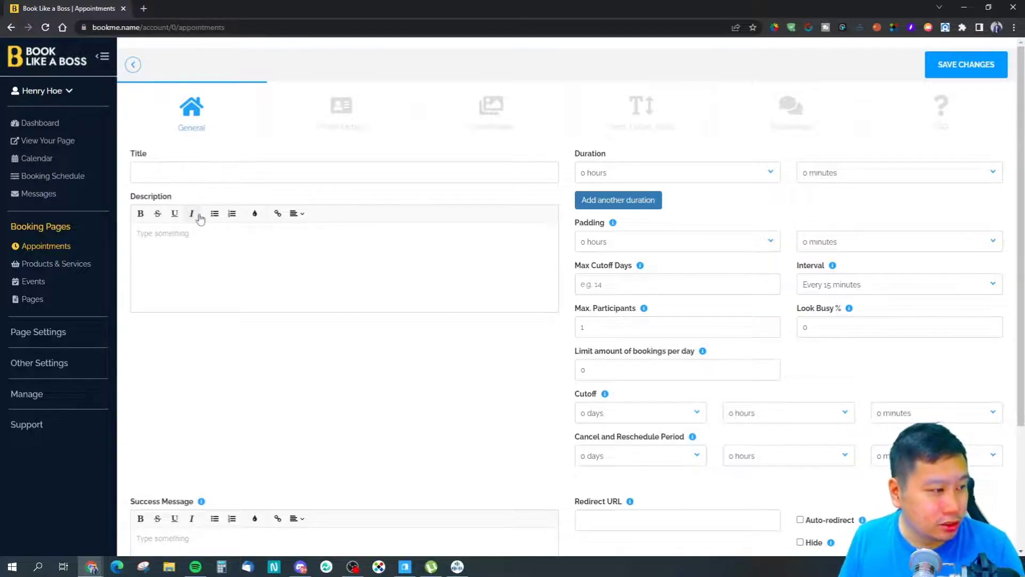
{"action": "left_click", "coordinate": [336, 266]}
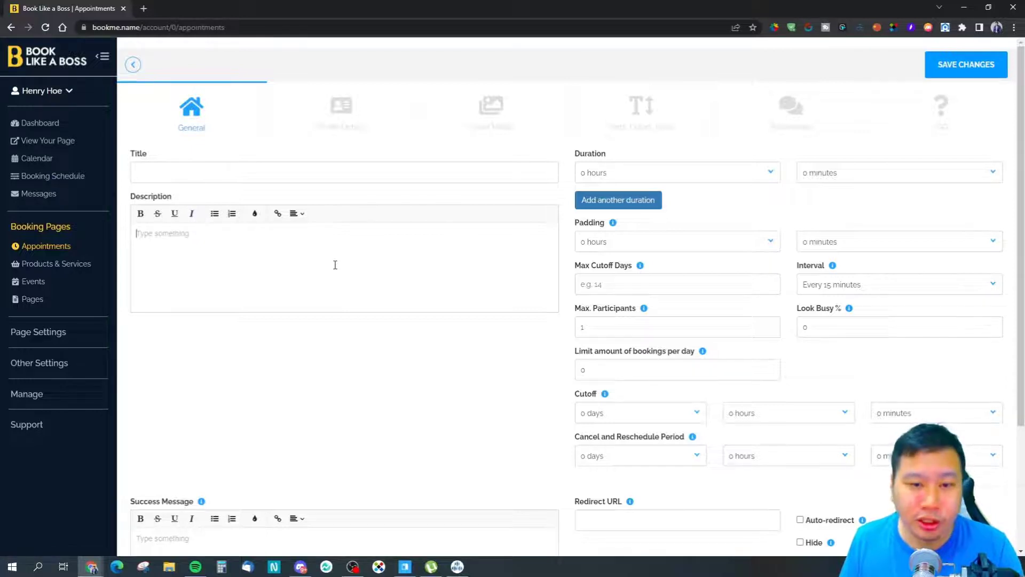
{"action": "left_click", "coordinate": [662, 181]}
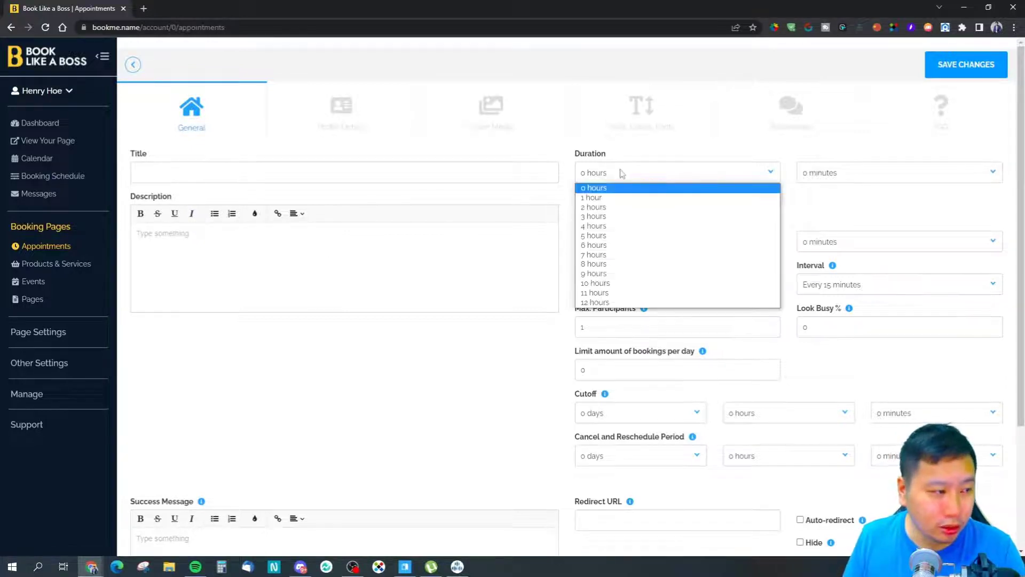
{"action": "left_click", "coordinate": [650, 163]}
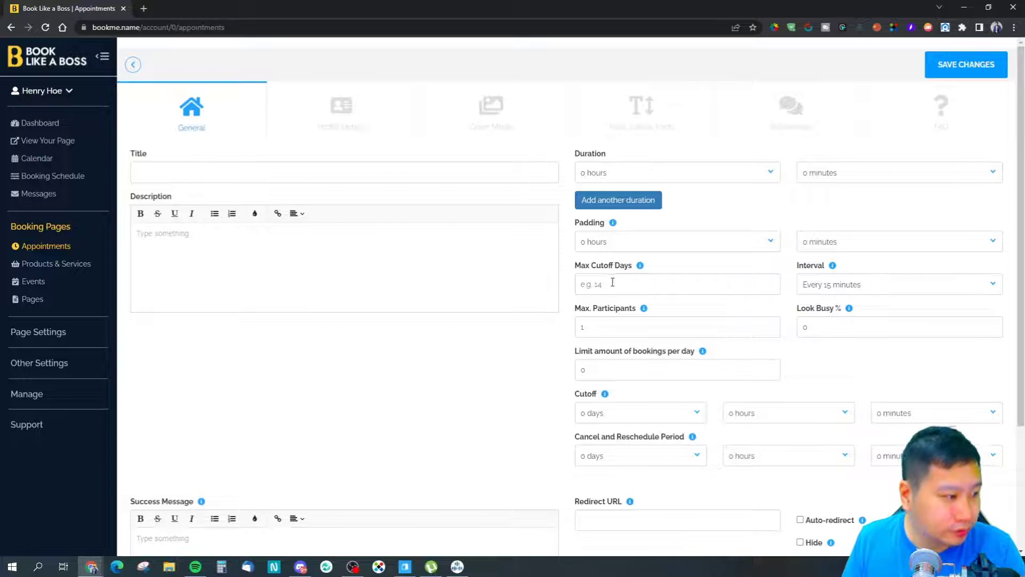
{"action": "left_click", "coordinate": [636, 242]}
{"action": "left_click", "coordinate": [662, 239]}
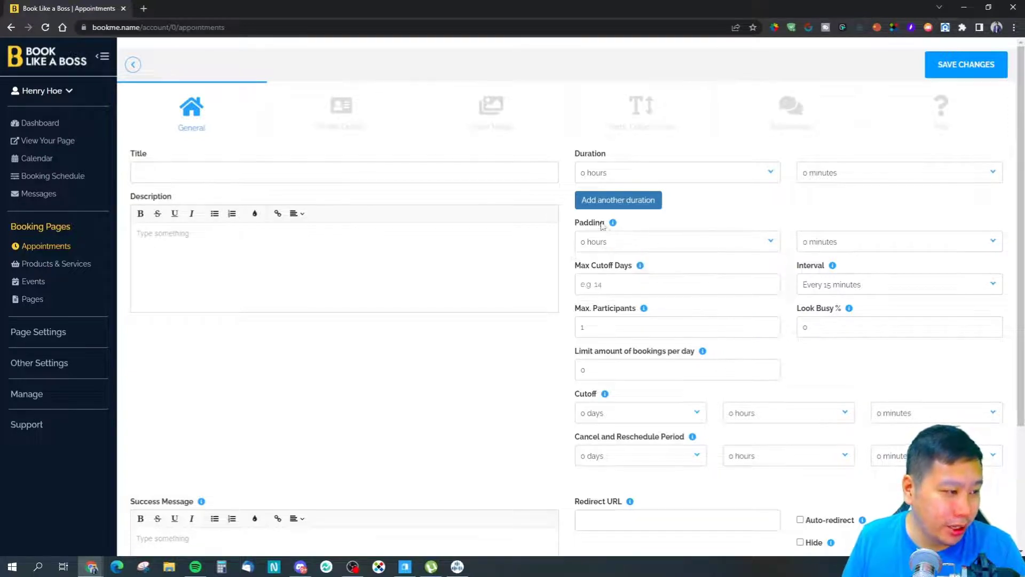
{"action": "mouse_move", "coordinate": [614, 224]}
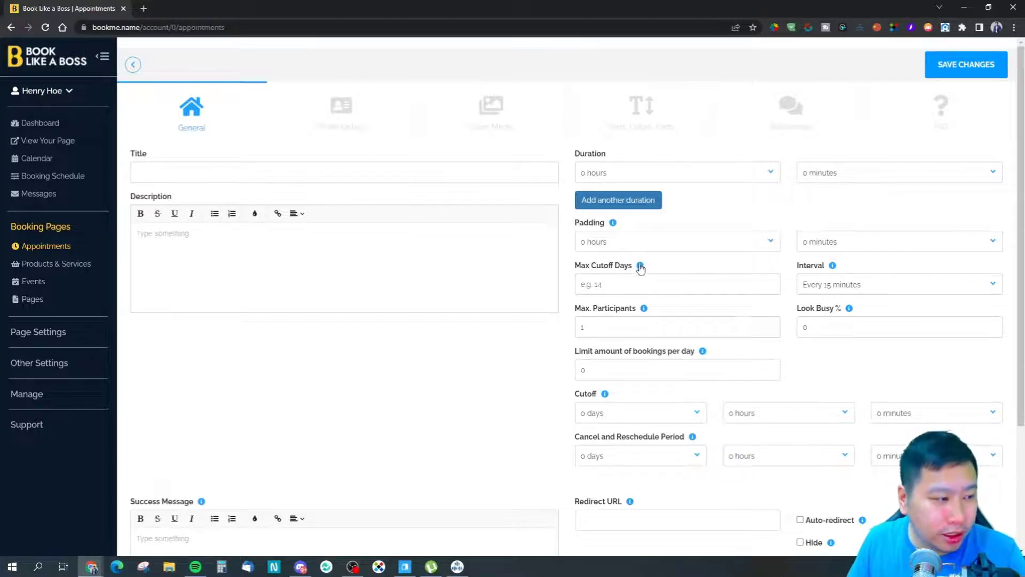
{"action": "mouse_move", "coordinate": [640, 270]}
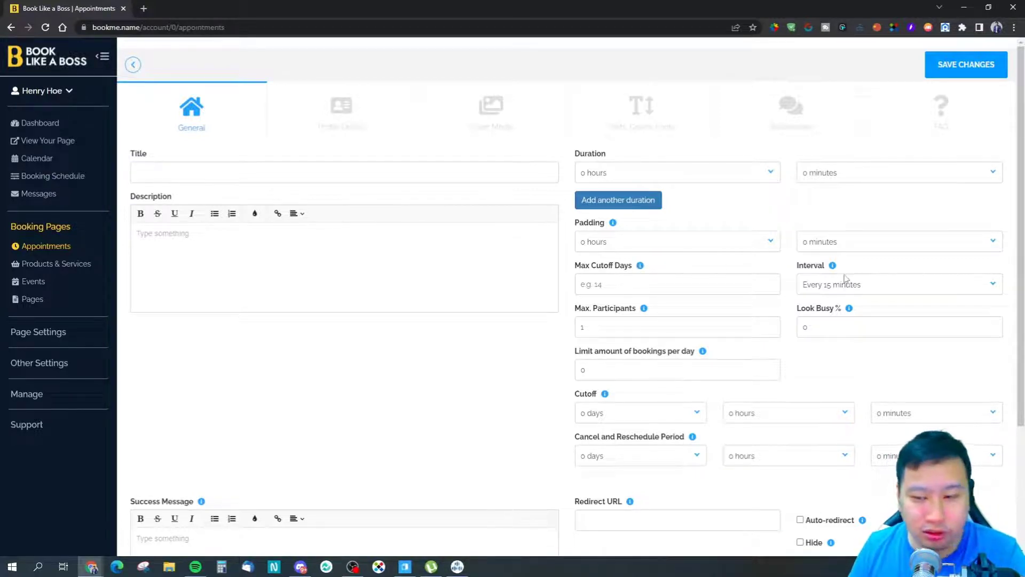
- Examine the appointment's interval choices, look busy percentage and the explanation of the daily booking limit
{"action": "left_click", "coordinate": [813, 291]}
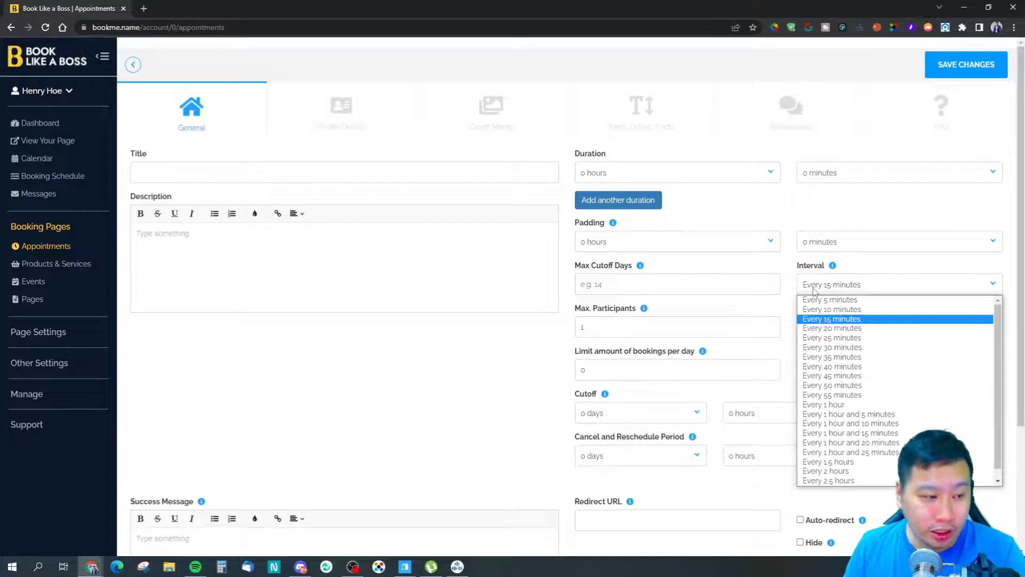
{"action": "left_click", "coordinate": [814, 291]}
{"action": "mouse_move", "coordinate": [833, 267]}
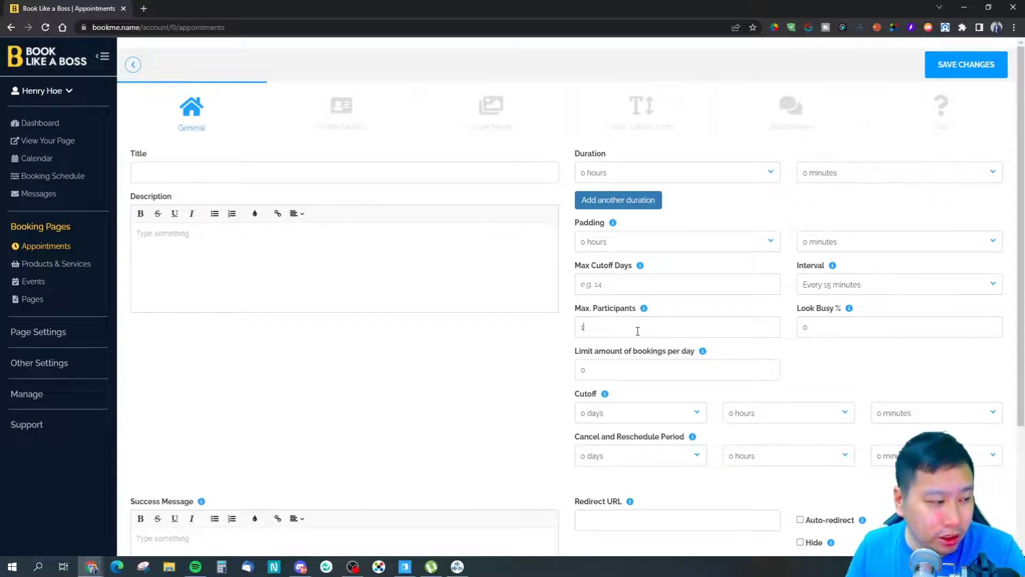
{"action": "left_click", "coordinate": [834, 332]}
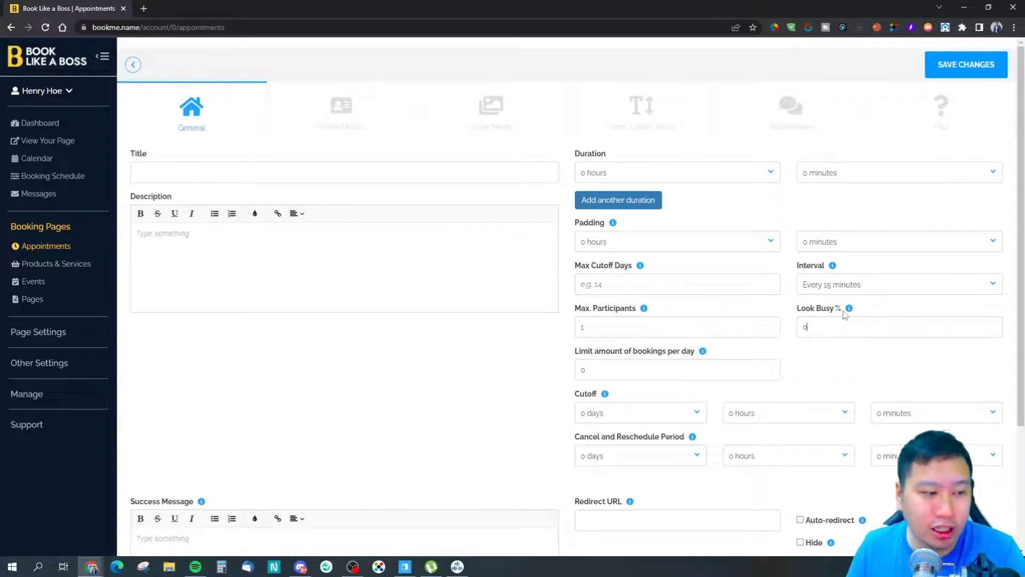
{"action": "mouse_move", "coordinate": [849, 308]}
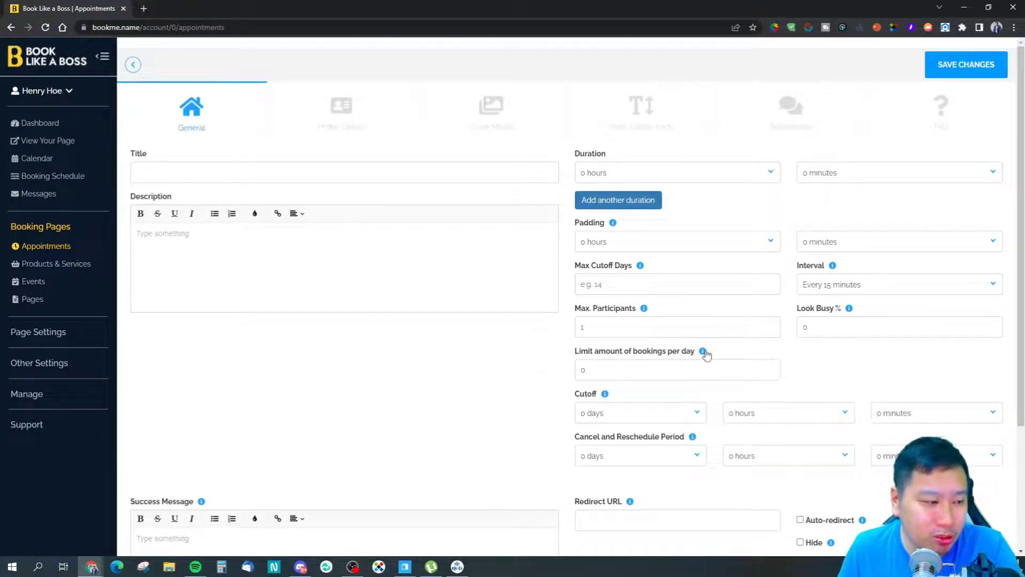
{"action": "mouse_move", "coordinate": [703, 351]}
- Read the explanations of the appointment's cutoff and its cancel and reschedule period
{"action": "scroll", "coordinate": [538, 419], "scroll_direction": "down", "scroll_amount": 3}
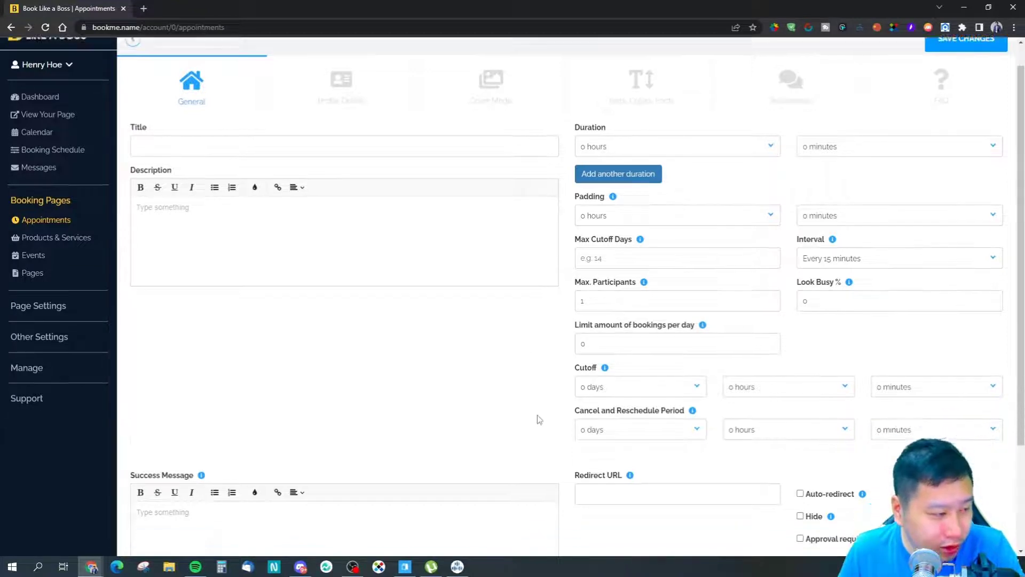
{"action": "left_click", "coordinate": [615, 251]}
{"action": "left_click", "coordinate": [634, 239]}
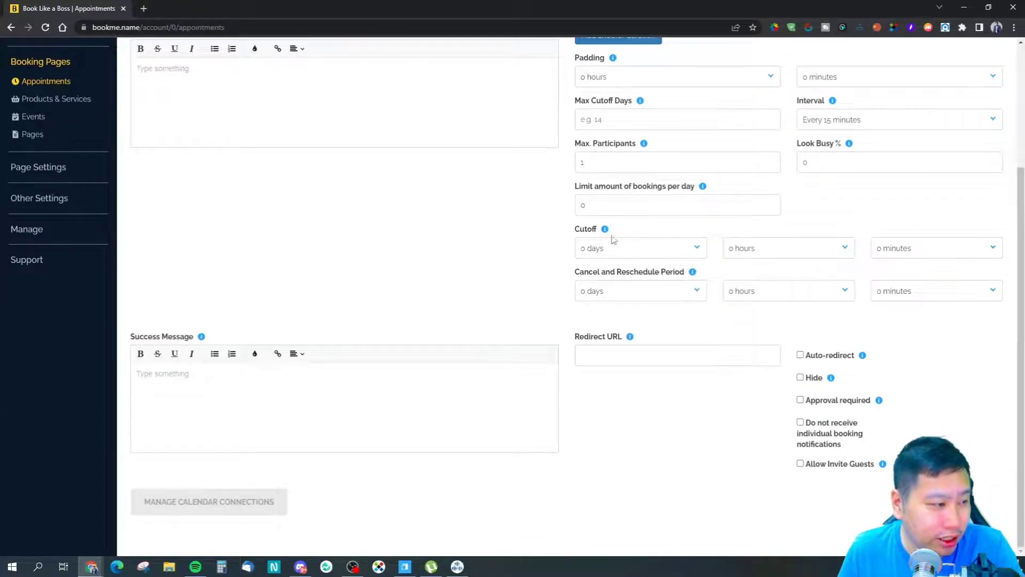
{"action": "mouse_move", "coordinate": [607, 233]}
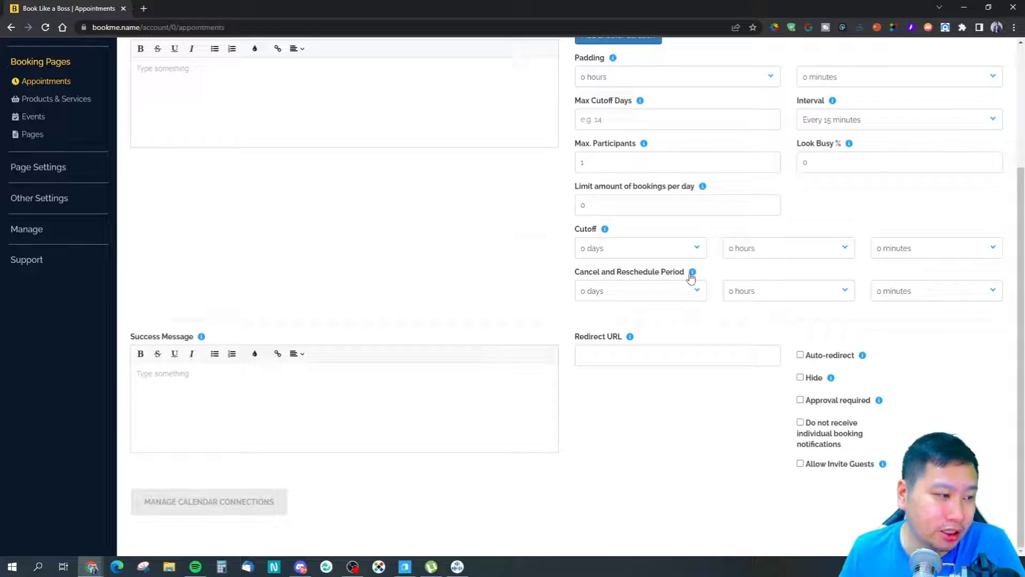
{"action": "mouse_move", "coordinate": [693, 274]}
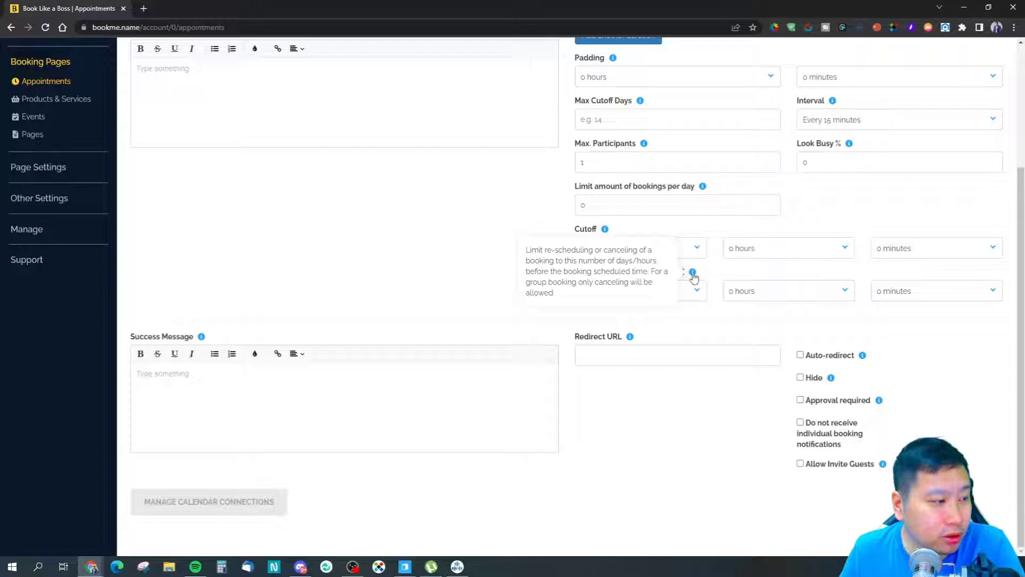
{"action": "left_click", "coordinate": [683, 291]}
{"action": "left_click", "coordinate": [683, 291]}
{"action": "mouse_move", "coordinate": [693, 277]}
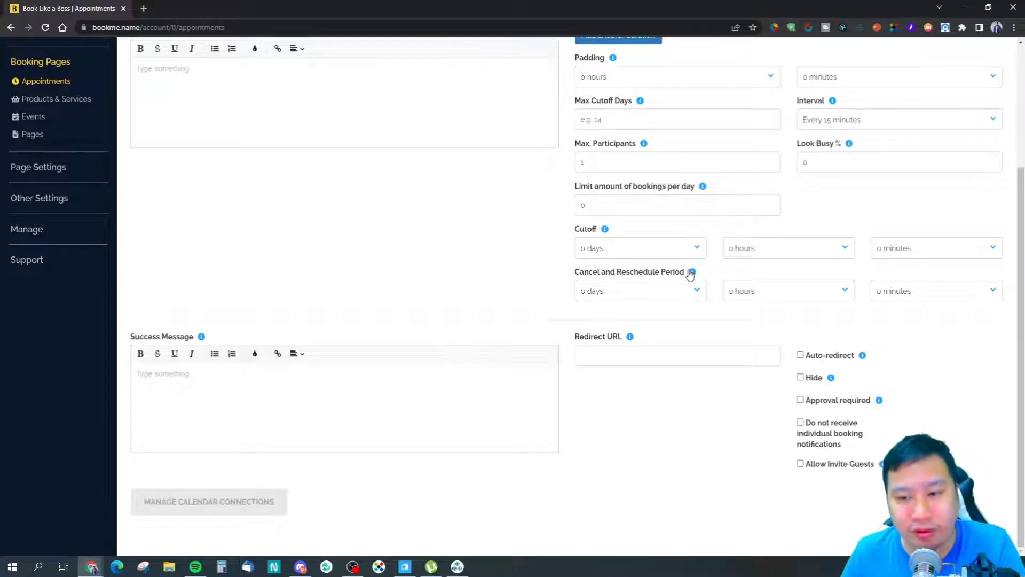
- Examine the success message, redirect URL and the hide, individual booking notification and guest invitation options
{"action": "left_click", "coordinate": [309, 399]}
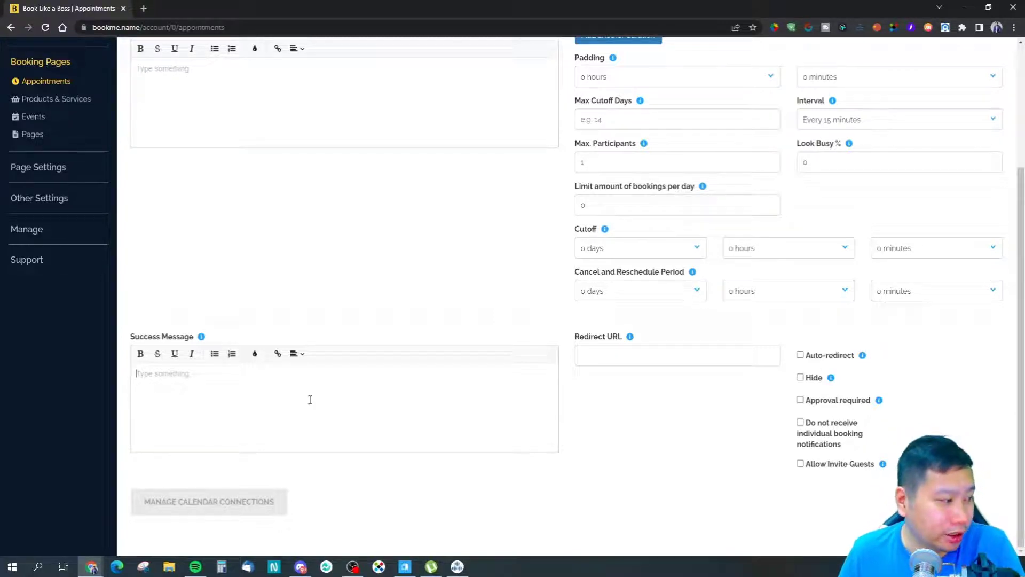
{"action": "left_click", "coordinate": [591, 352]}
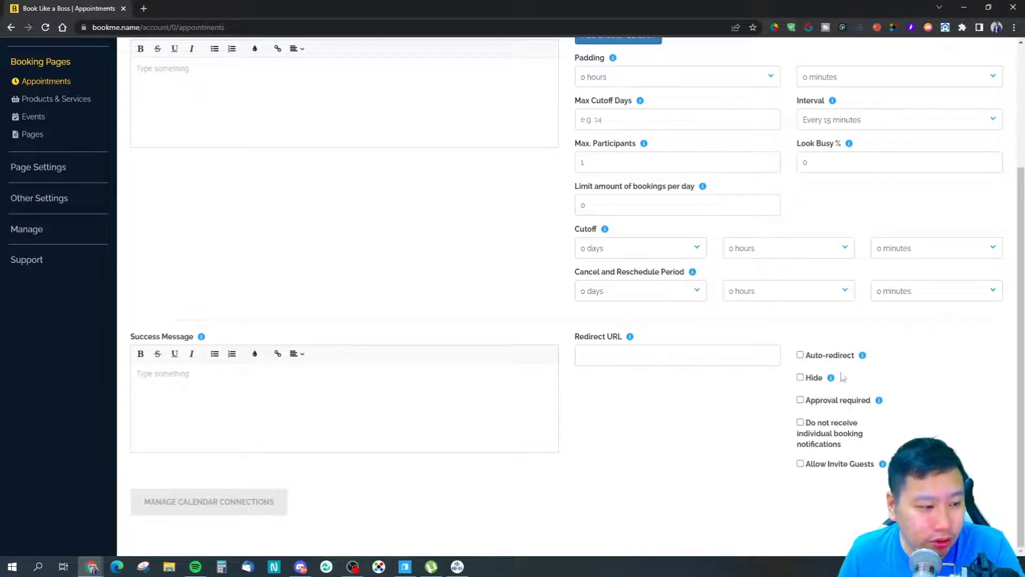
{"action": "mouse_move", "coordinate": [832, 380]}
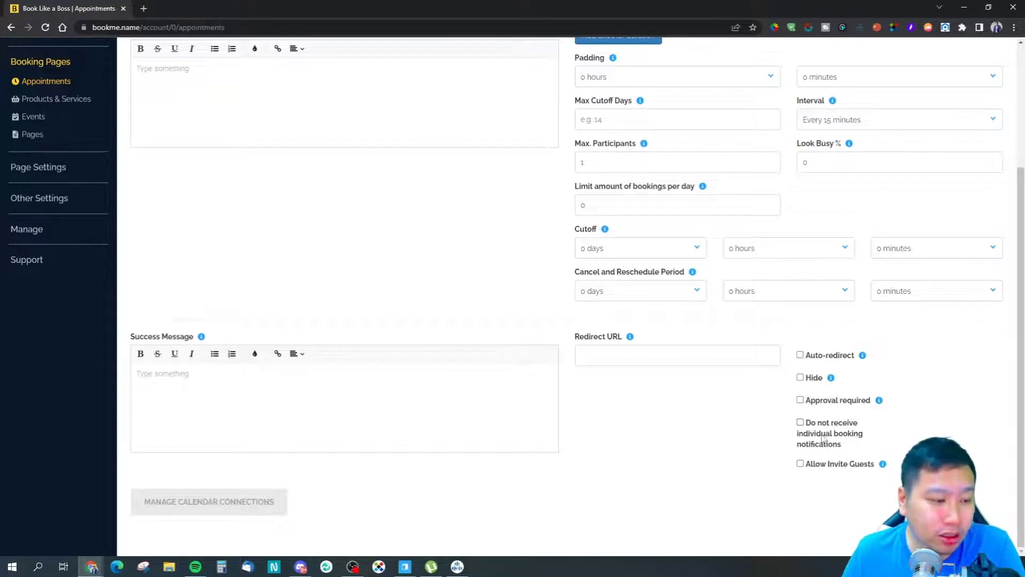
{"action": "left_click", "coordinate": [800, 423]}
{"action": "left_click", "coordinate": [801, 424]}
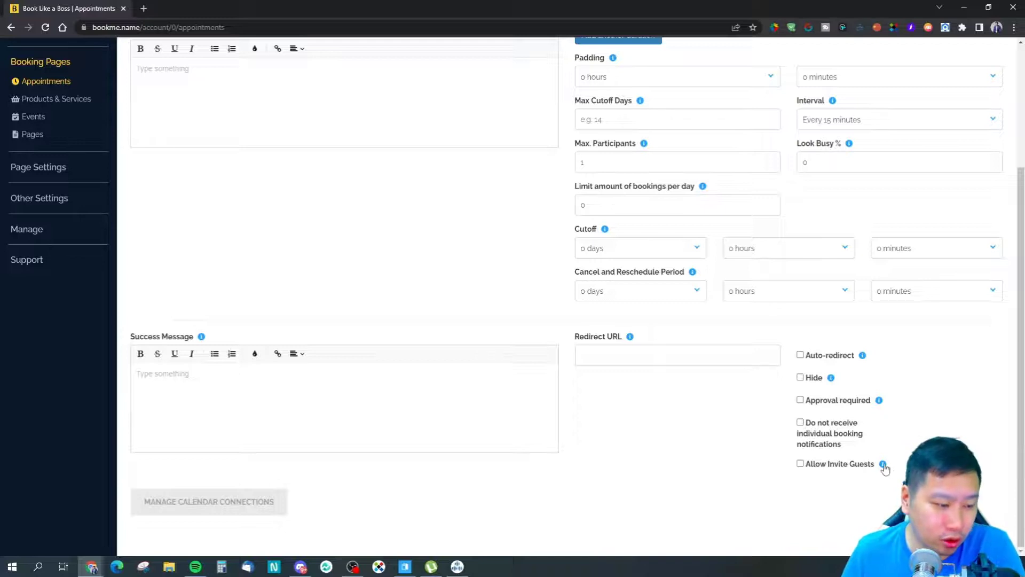
{"action": "mouse_move", "coordinate": [884, 465]}
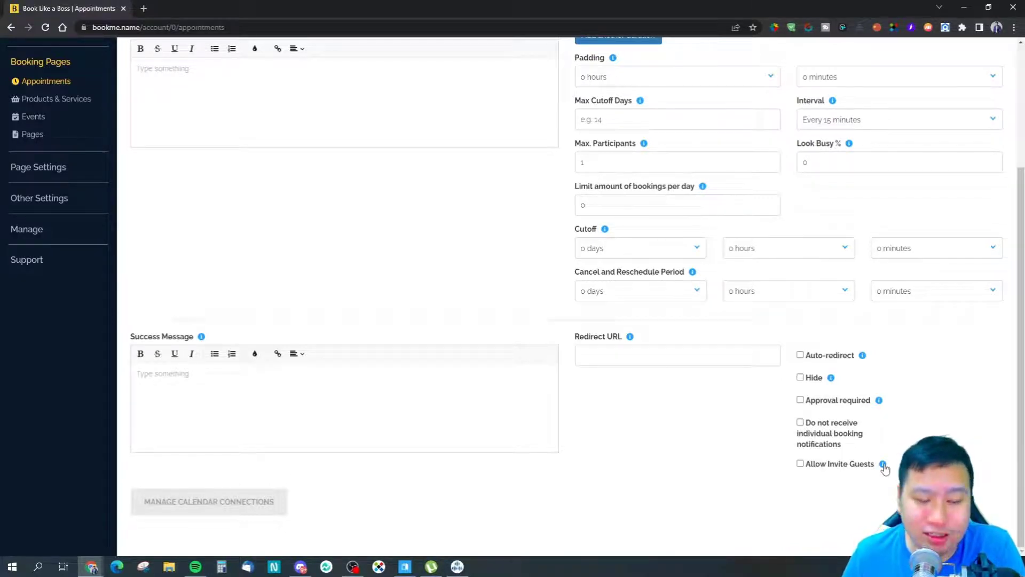
- Title the new appointment "test"
{"action": "scroll", "coordinate": [586, 440], "scroll_direction": "up", "scroll_amount": 5}
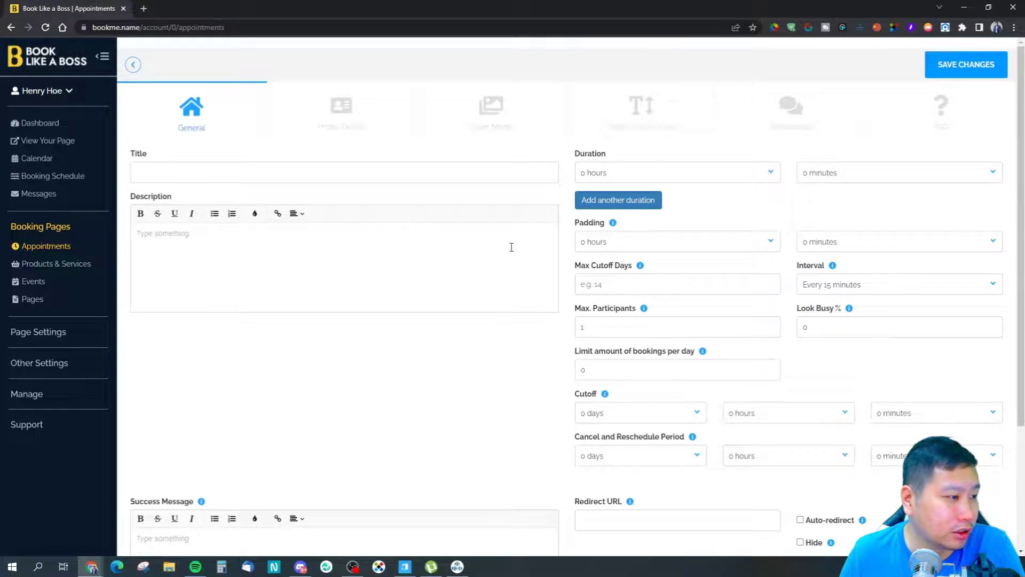
{"action": "type", "text": "yre"}
{"action": "key", "text": "BackSpace"}
{"action": "key", "text": "BackSpace"}
{"action": "key", "text": "BackSpace"}
{"action": "type", "text": "test"}
- Write "thank you" as the appointment's success message
{"action": "scroll", "coordinate": [358, 351], "scroll_direction": "down", "scroll_amount": 1}
{"action": "scroll", "coordinate": [320, 363], "scroll_direction": "down", "scroll_amount": 3}
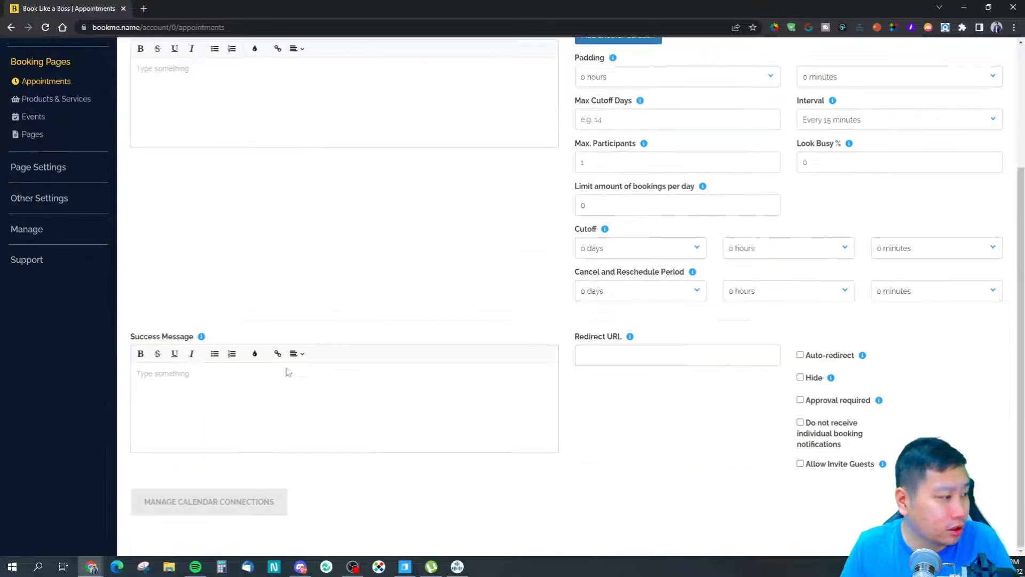
{"action": "scroll", "coordinate": [534, 415], "scroll_direction": "up", "scroll_amount": 1}
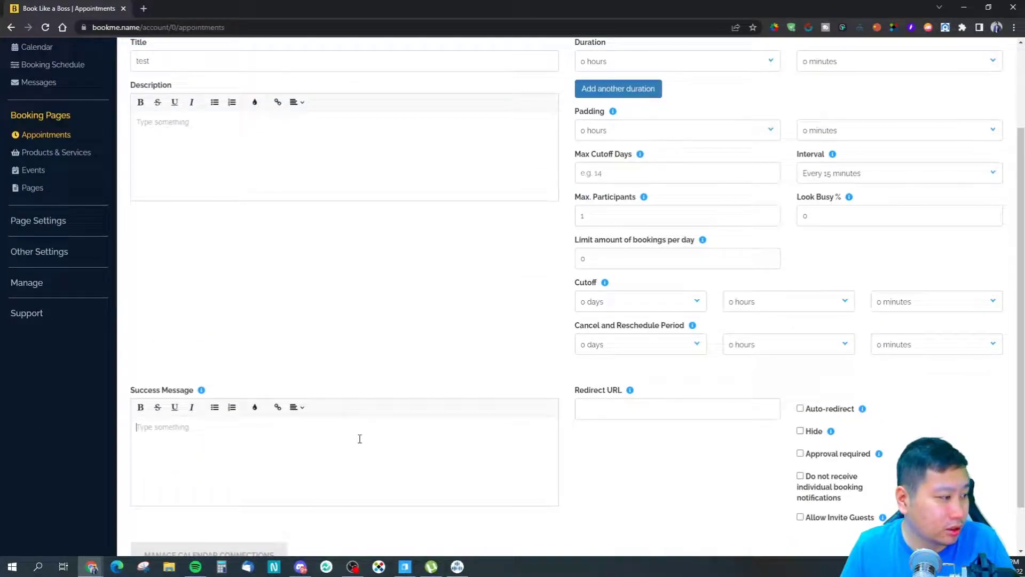
{"action": "type", "text": "thank you"}
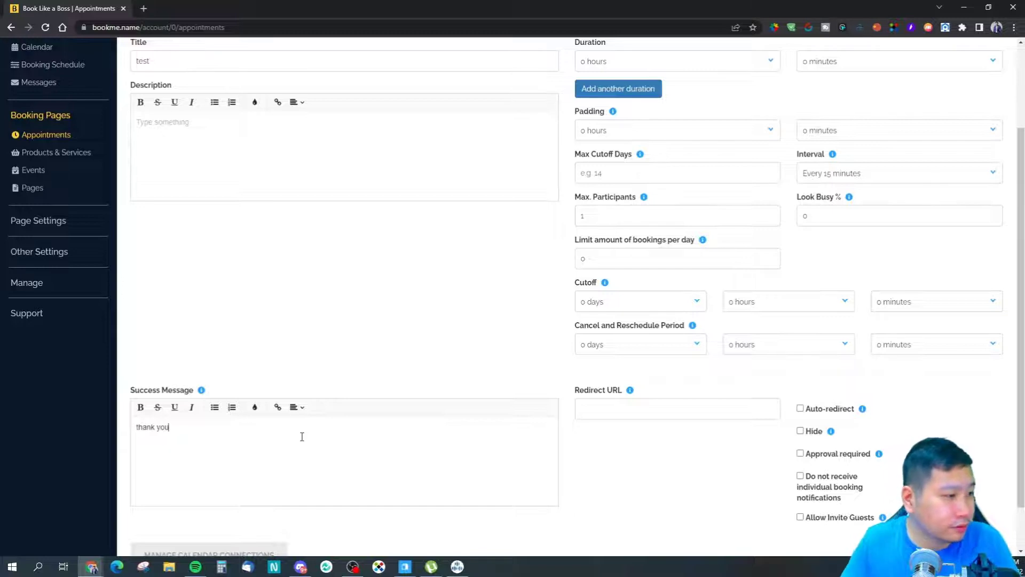
- Set the appointment's duration to 1 hour, save it and dismiss the calendar settings
{"action": "scroll", "coordinate": [267, 445], "scroll_direction": "down", "scroll_amount": 1}
{"action": "scroll", "coordinate": [499, 481], "scroll_direction": "up", "scroll_amount": 3}
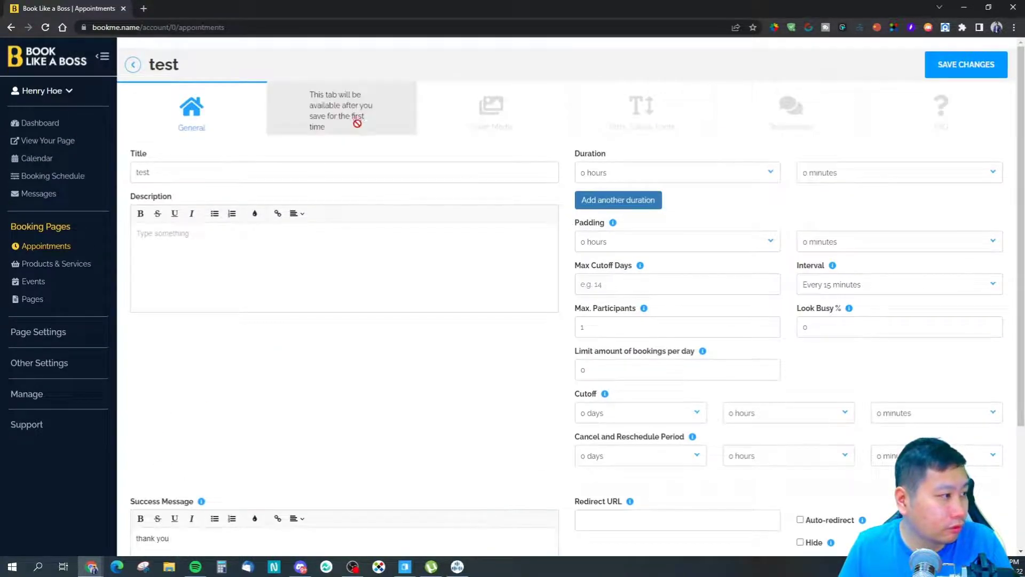
{"action": "left_click", "coordinate": [648, 177]}
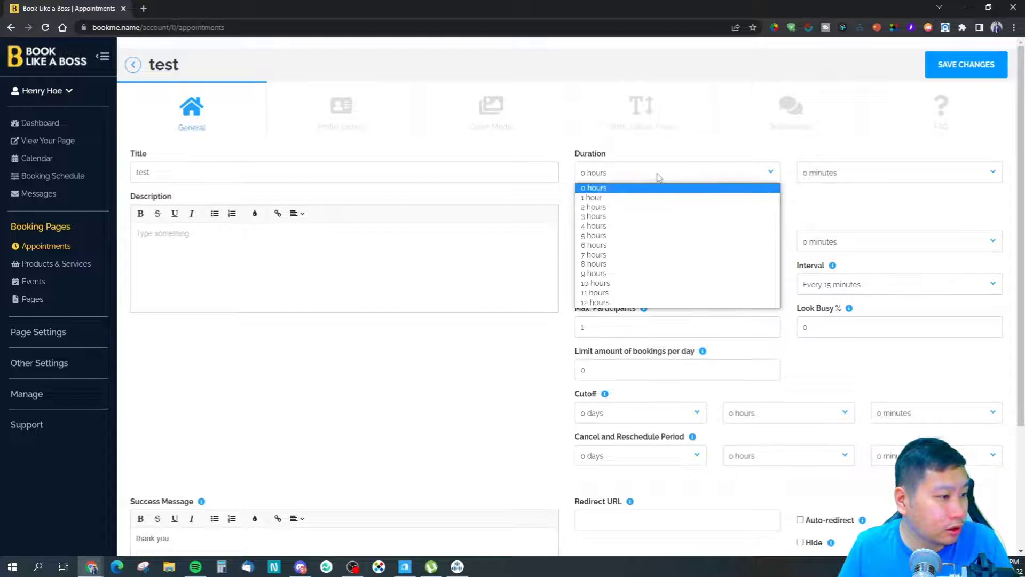
{"action": "left_click", "coordinate": [623, 199]}
{"action": "scroll", "coordinate": [369, 422], "scroll_direction": "down", "scroll_amount": 3}
{"action": "scroll", "coordinate": [379, 425], "scroll_direction": "up", "scroll_amount": 3}
{"action": "left_click", "coordinate": [961, 72]}
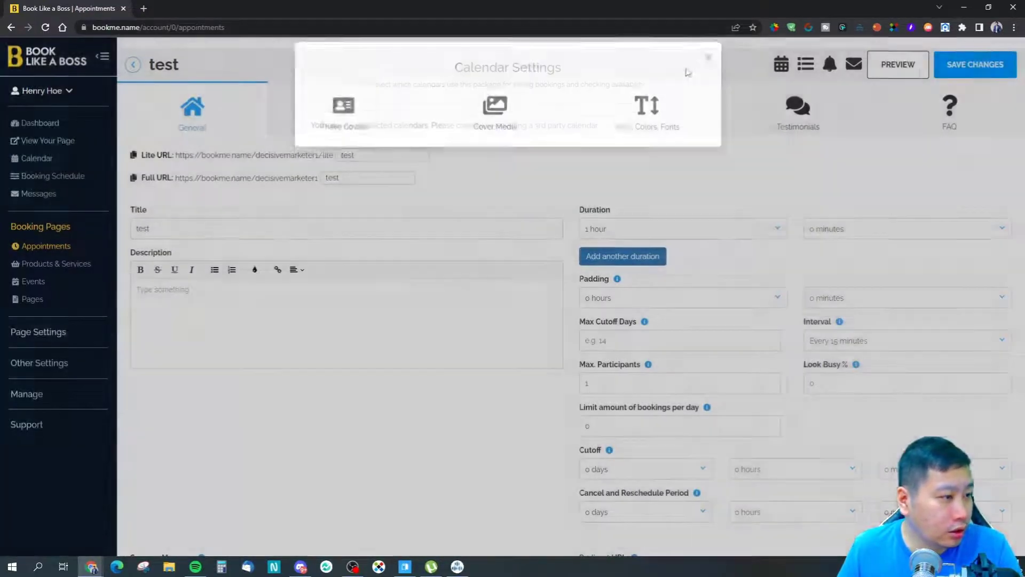
{"action": "left_click", "coordinate": [709, 70]}
- Review the appointment's profile details, switching the global setting for the "Contact Me" button off and back on
{"action": "left_click", "coordinate": [342, 131]}
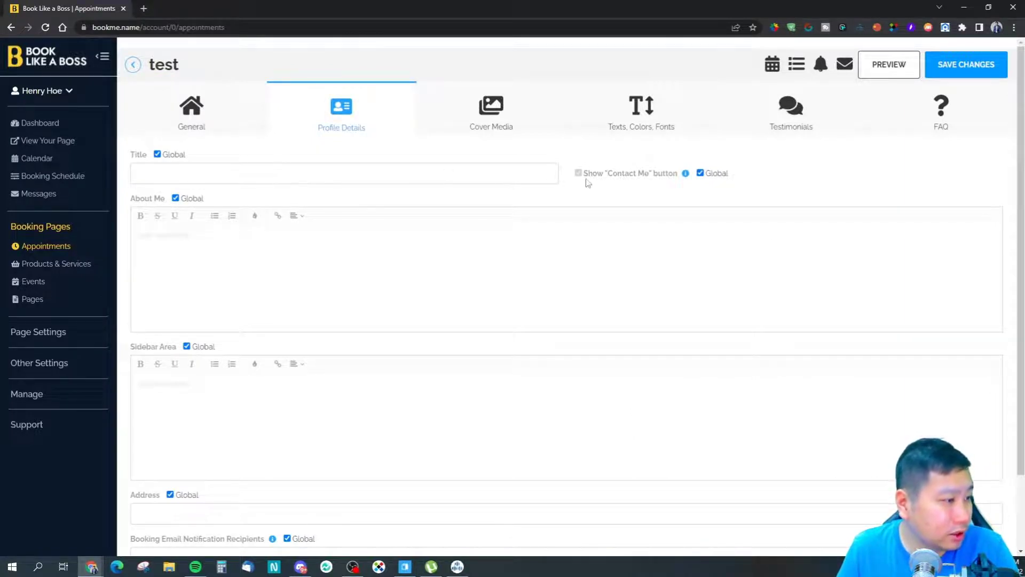
{"action": "left_click", "coordinate": [700, 173]}
{"action": "left_click", "coordinate": [700, 174]}
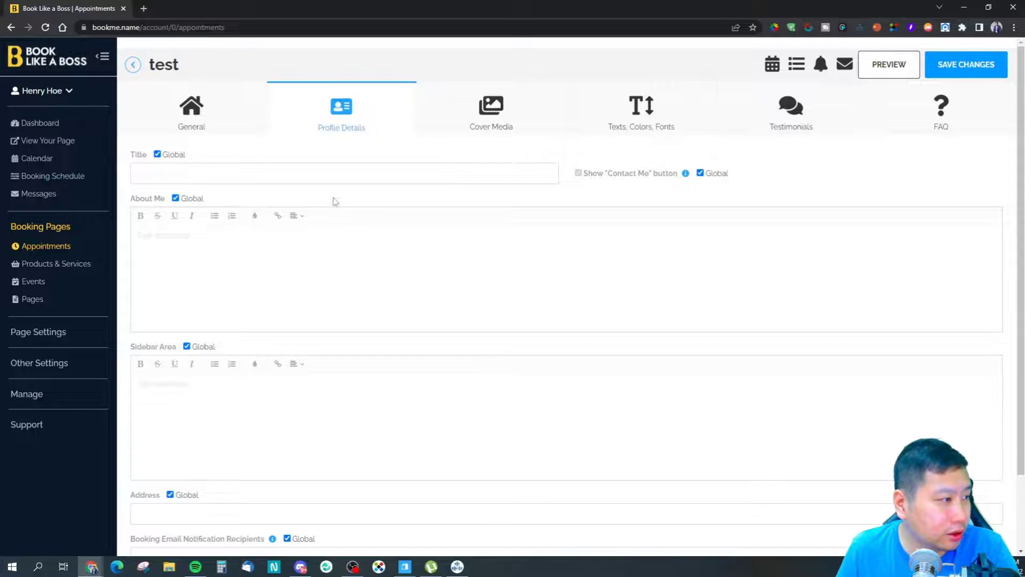
{"action": "scroll", "coordinate": [250, 232], "scroll_direction": "down", "scroll_amount": 2}
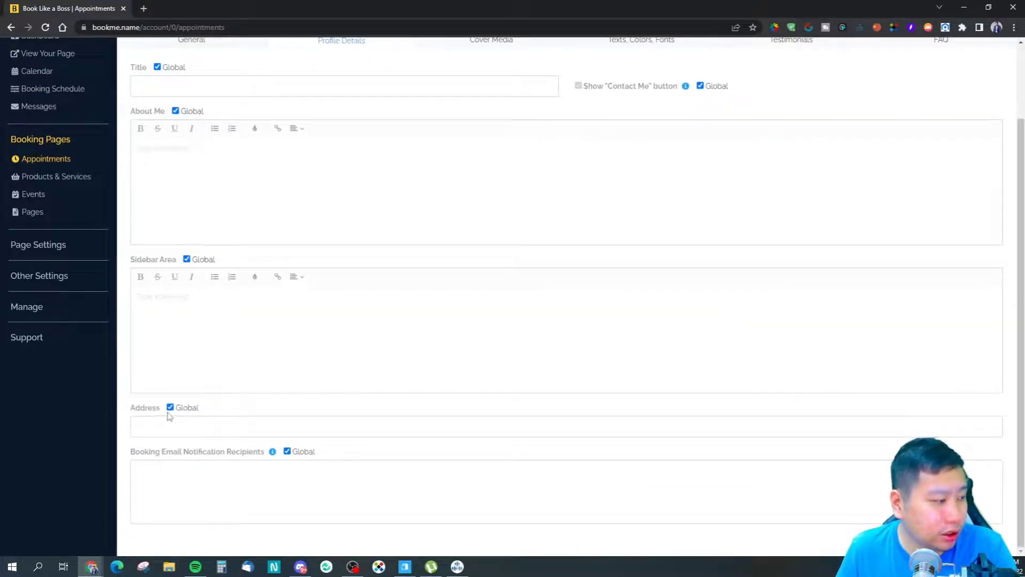
{"action": "scroll", "coordinate": [196, 436], "scroll_direction": "up", "scroll_amount": 2}
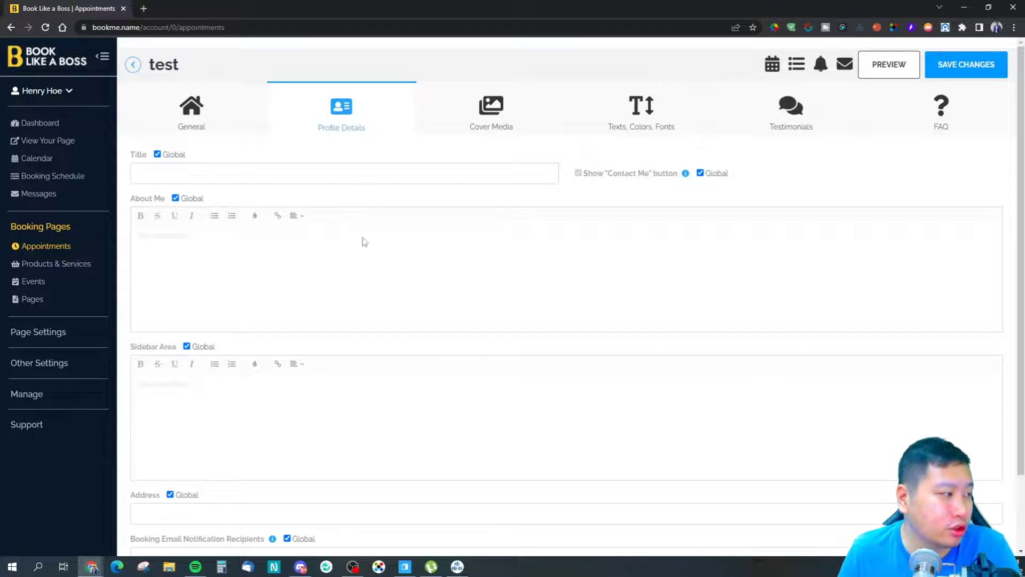
- Review the appointment's cover media options, toggling the global setting for the YouTube video URL and leaving it enabled
{"action": "left_click", "coordinate": [483, 126]}
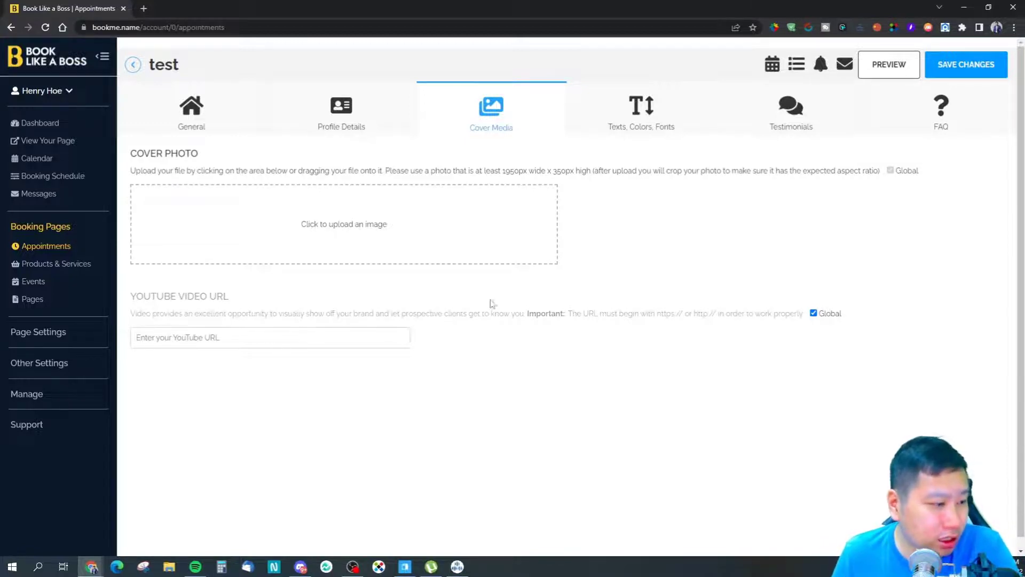
{"action": "left_click", "coordinate": [814, 313]}
{"action": "left_click", "coordinate": [813, 313]}
{"action": "left_click", "coordinate": [813, 313]}
{"action": "left_click", "coordinate": [813, 314]}
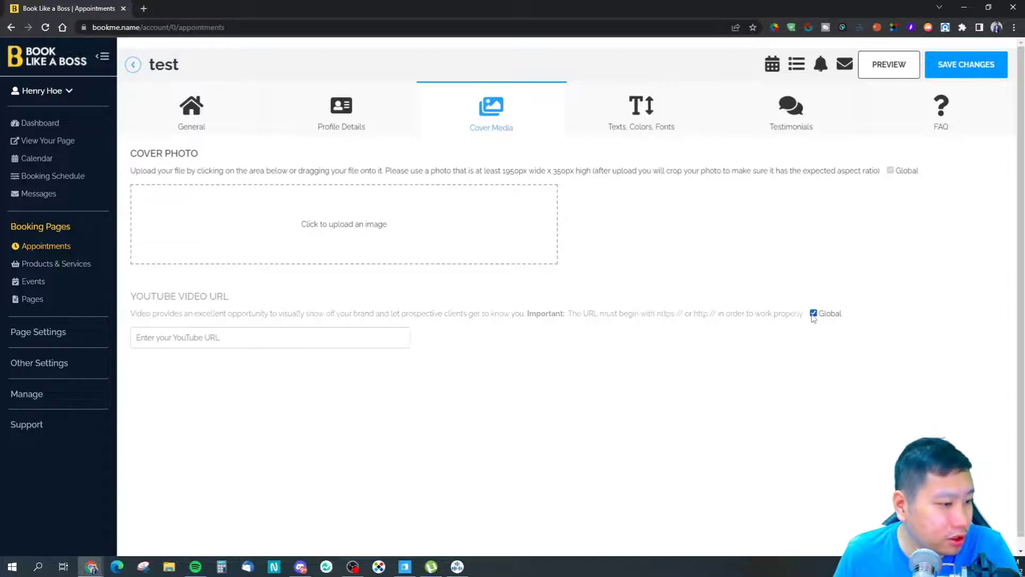
- Compare the appointment's profile details with the global page settings categories, switching the Title field's global setting off and back on
{"action": "left_click", "coordinate": [357, 140]}
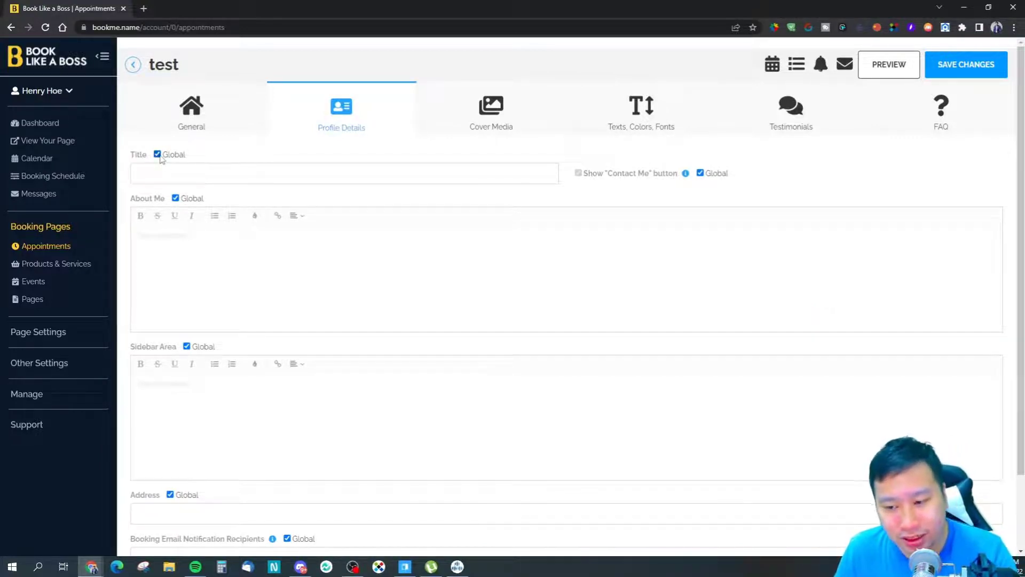
{"action": "left_click", "coordinate": [47, 333]}
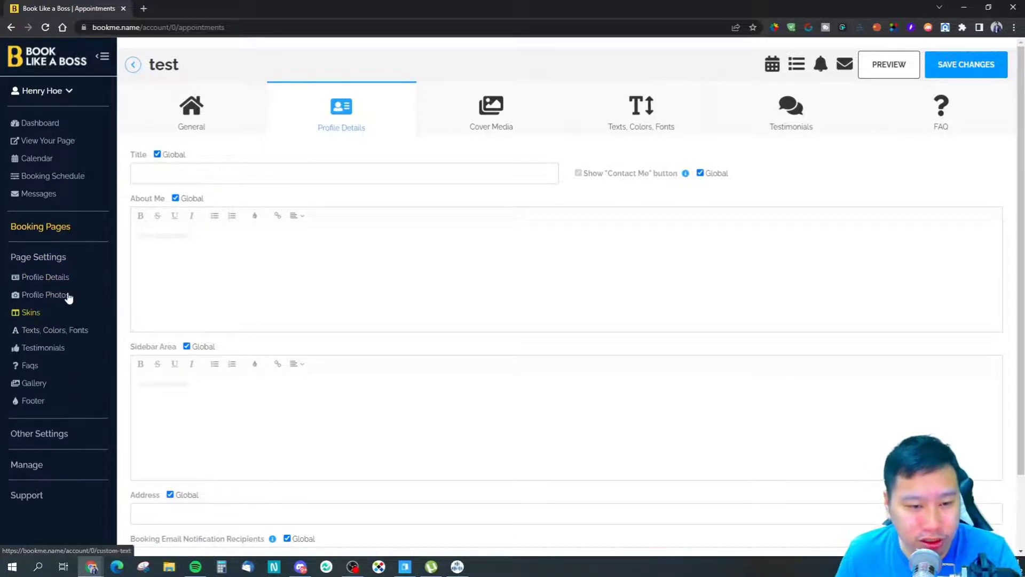
{"action": "left_click", "coordinate": [44, 235]}
{"action": "left_click", "coordinate": [158, 156]}
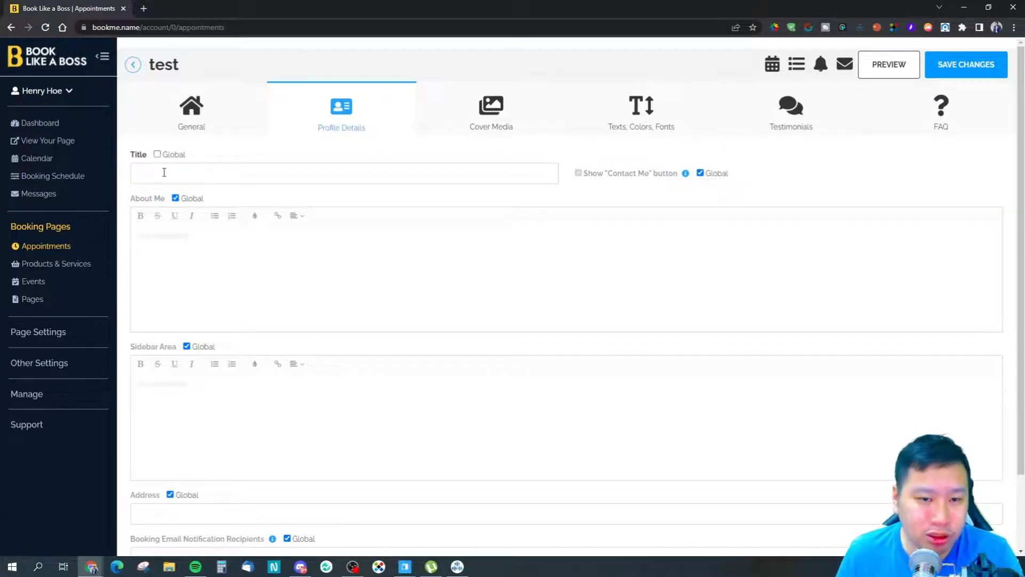
{"action": "left_click", "coordinate": [157, 154]}
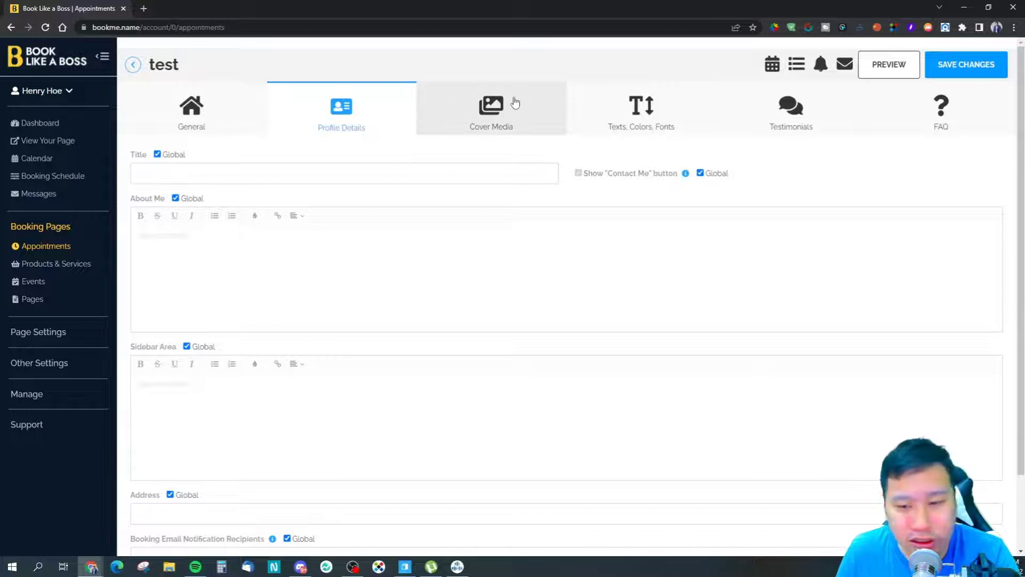
- Review the appointment's text, mobile and tab, color and email color customizations, plus its testimonials and FAQ sections
{"action": "left_click", "coordinate": [601, 103]}
{"action": "left_click", "coordinate": [492, 162]}
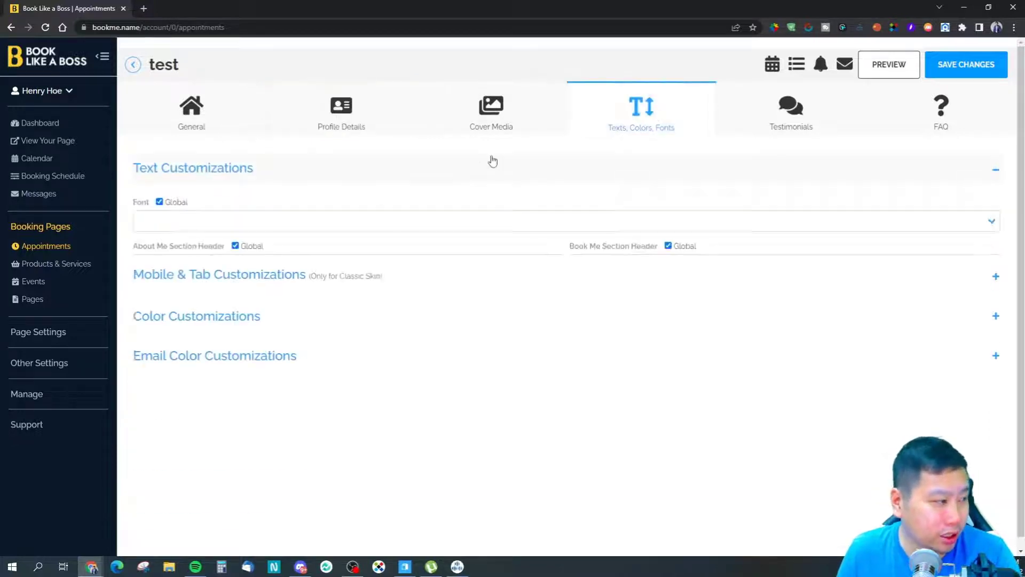
{"action": "left_click", "coordinate": [368, 178]}
{"action": "left_click", "coordinate": [402, 215]}
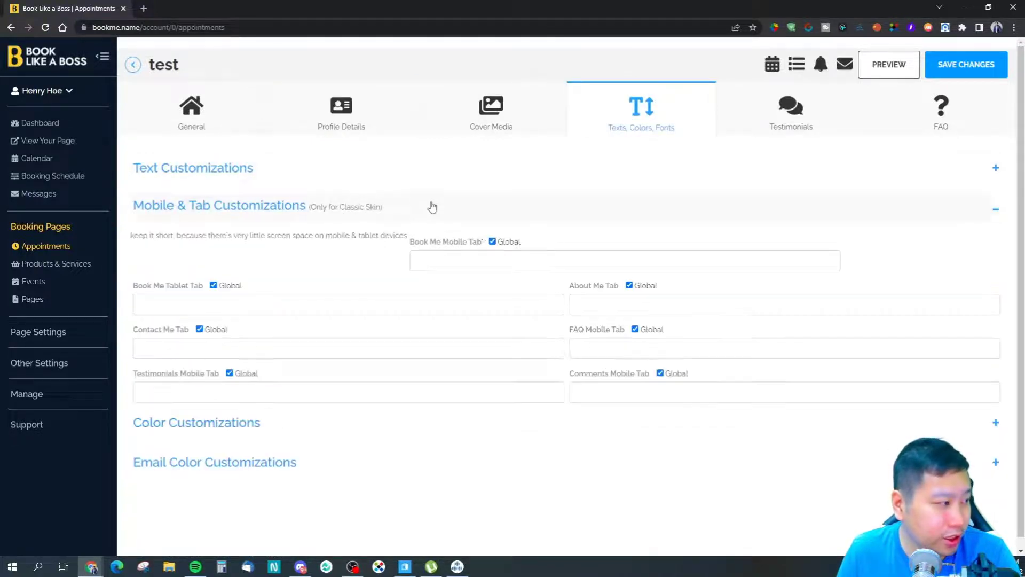
{"action": "left_click", "coordinate": [478, 215]}
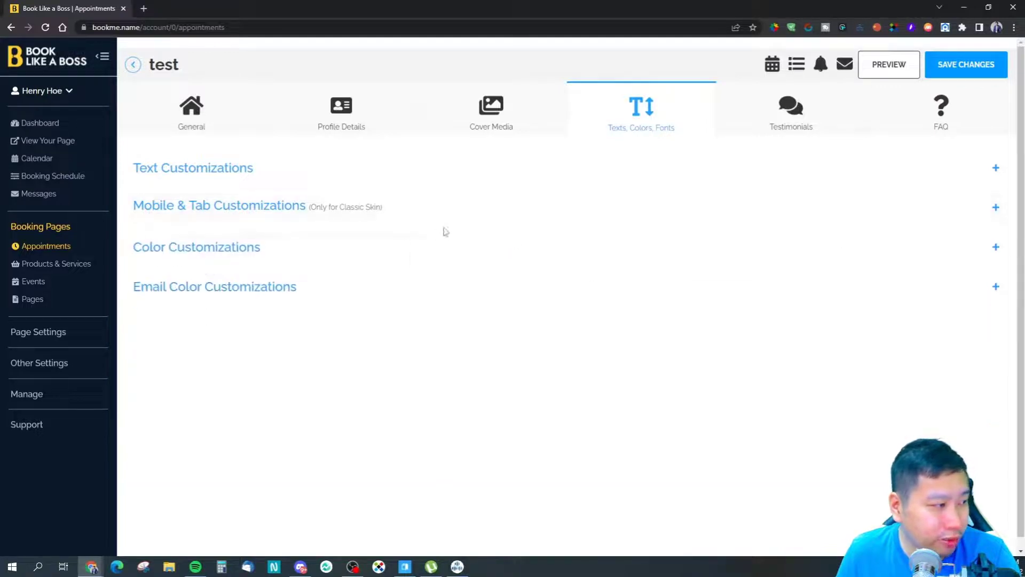
{"action": "left_click", "coordinate": [436, 244]}
{"action": "left_click", "coordinate": [409, 256]}
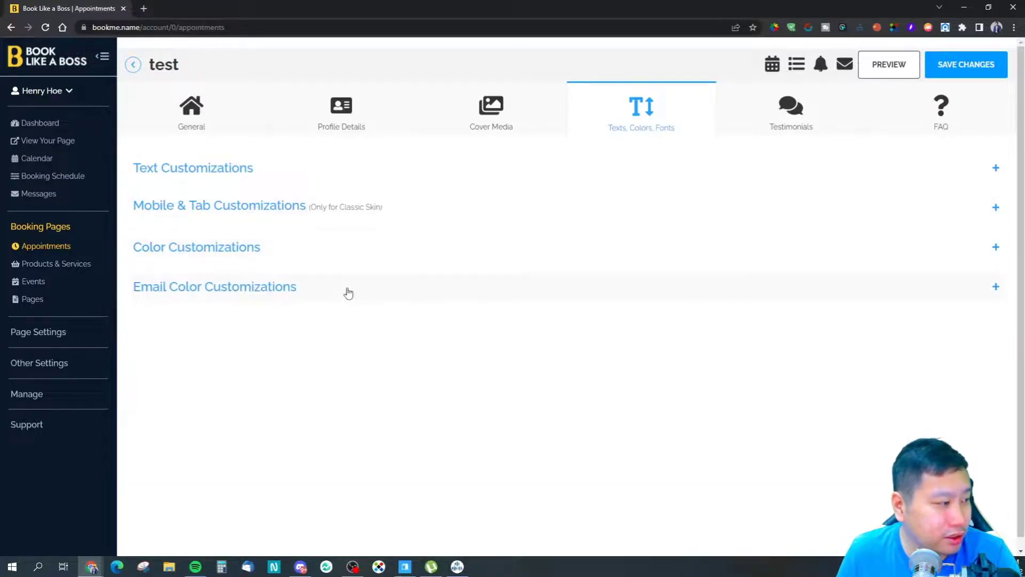
{"action": "left_click", "coordinate": [355, 288]}
{"action": "left_click", "coordinate": [791, 110]}
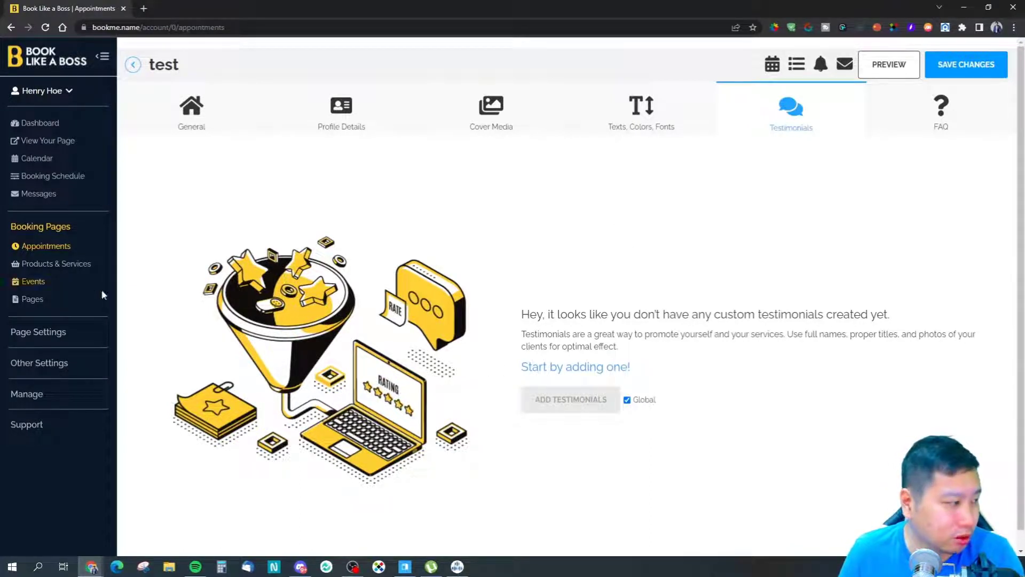
{"action": "left_click", "coordinate": [914, 132]}
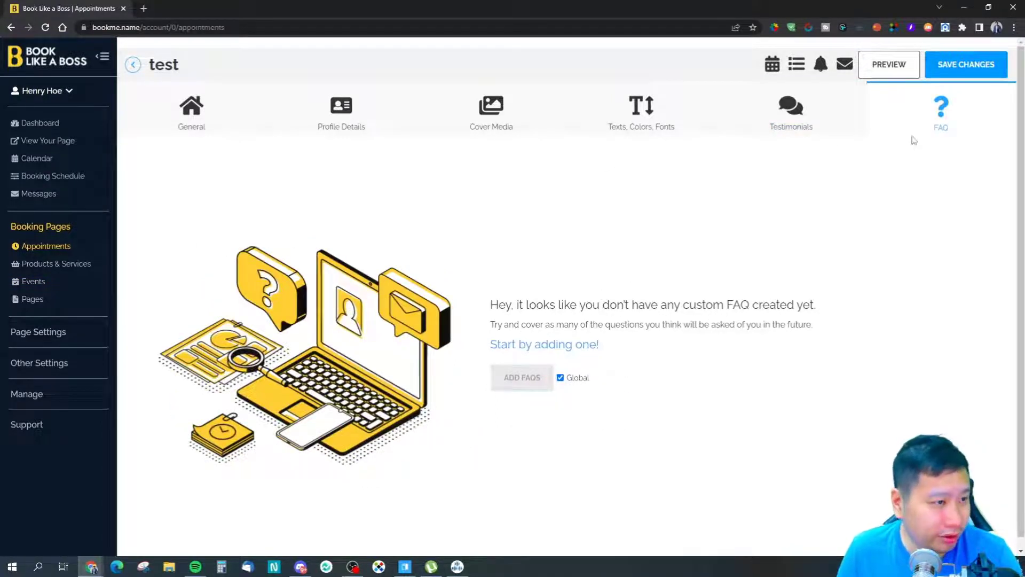
- Open a blank package under Products & Services and look through its service, duration, price and booking options
{"action": "left_click", "coordinate": [43, 269]}
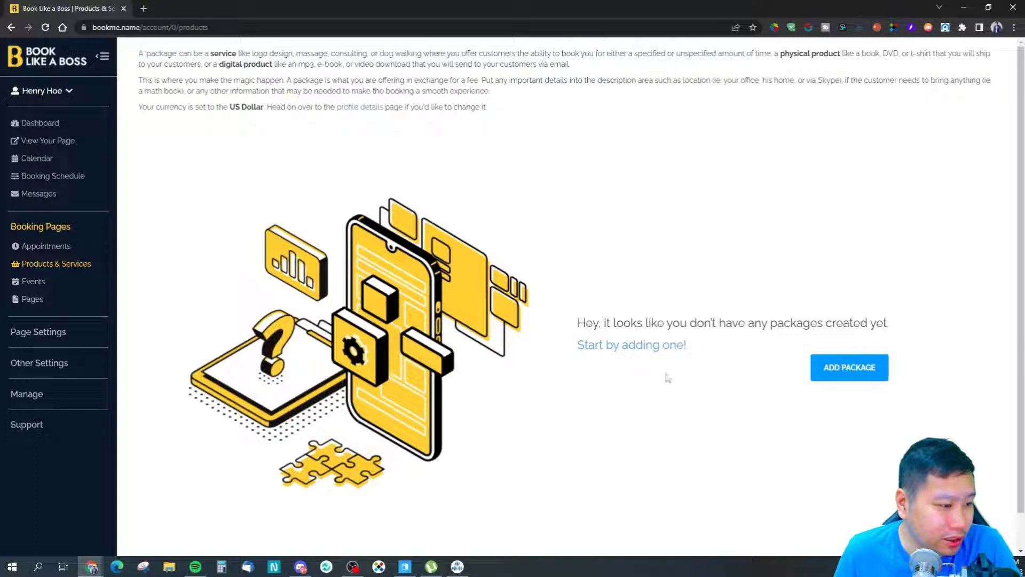
{"action": "left_click", "coordinate": [828, 368]}
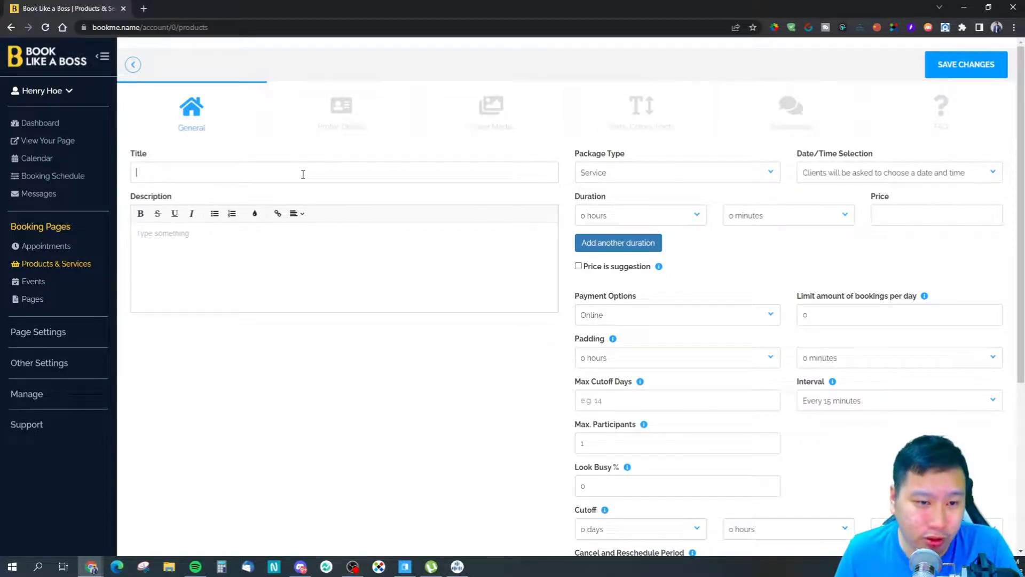
{"action": "scroll", "coordinate": [224, 336], "scroll_direction": "down", "scroll_amount": 5}
{"action": "scroll", "coordinate": [383, 327], "scroll_direction": "up", "scroll_amount": 5}
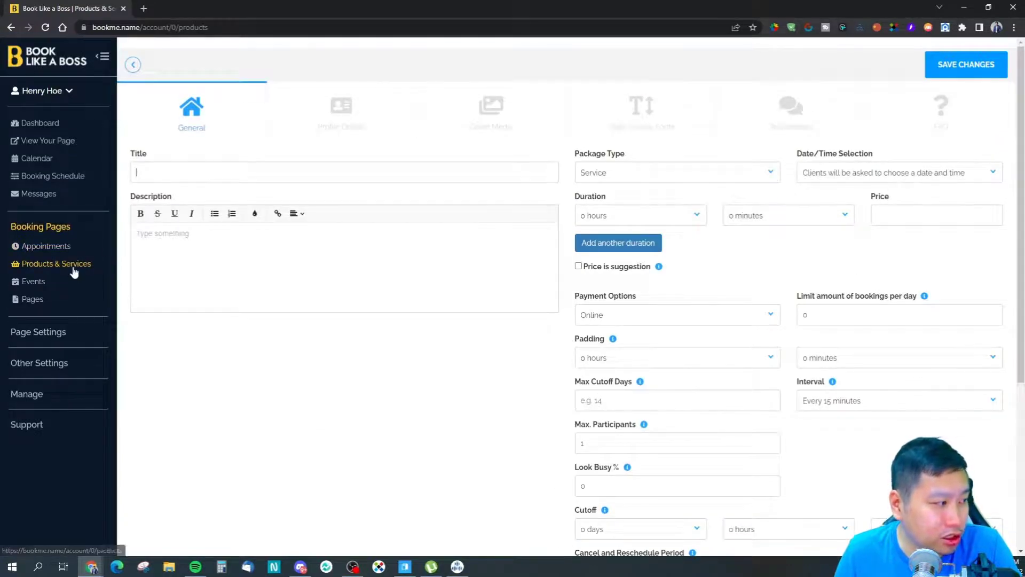
- Start a new one-time event and name it "test"
{"action": "left_click", "coordinate": [22, 264]}
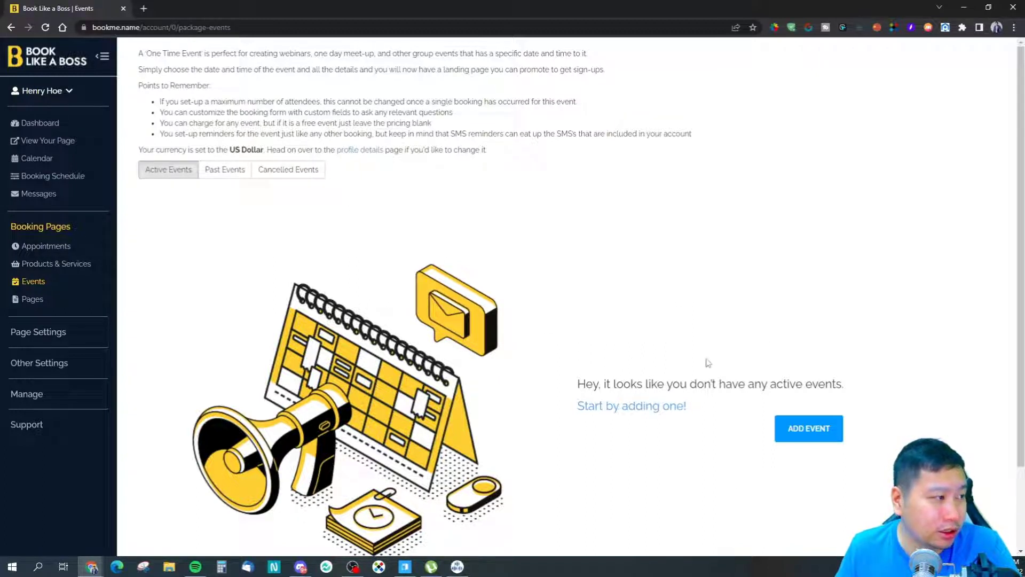
{"action": "left_click", "coordinate": [801, 422]}
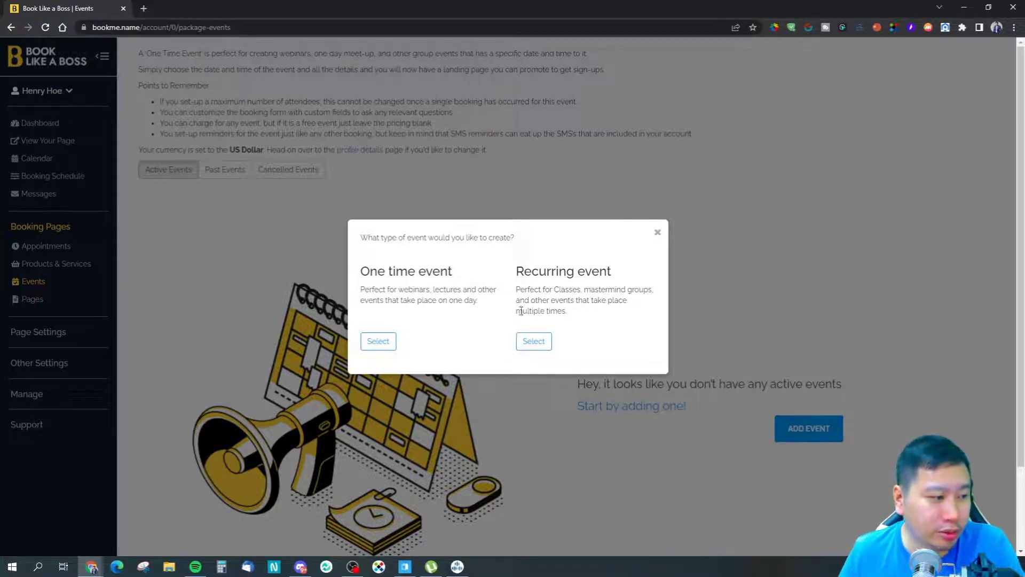
{"action": "left_click", "coordinate": [384, 345]}
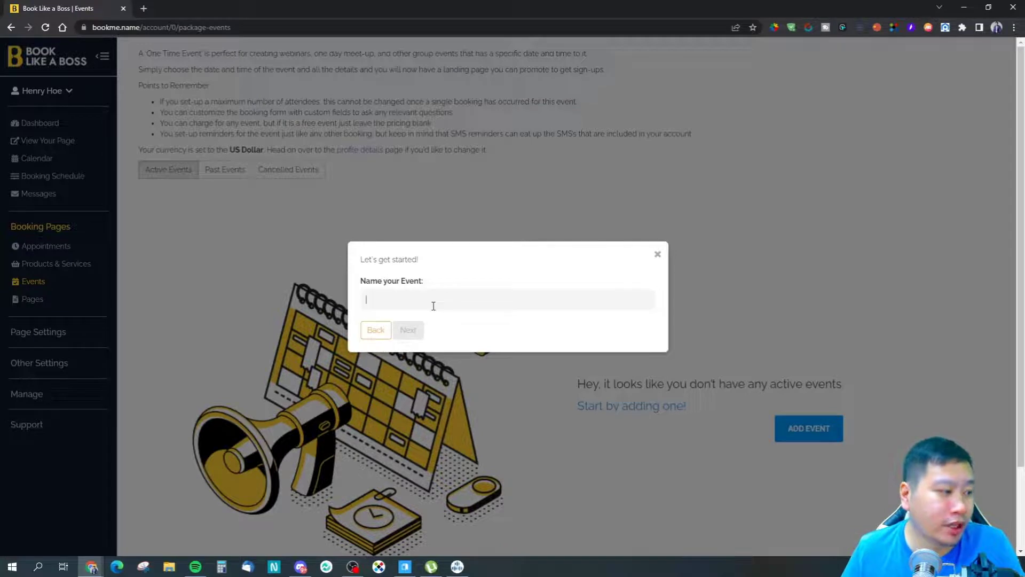
{"action": "type", "text": "test"}
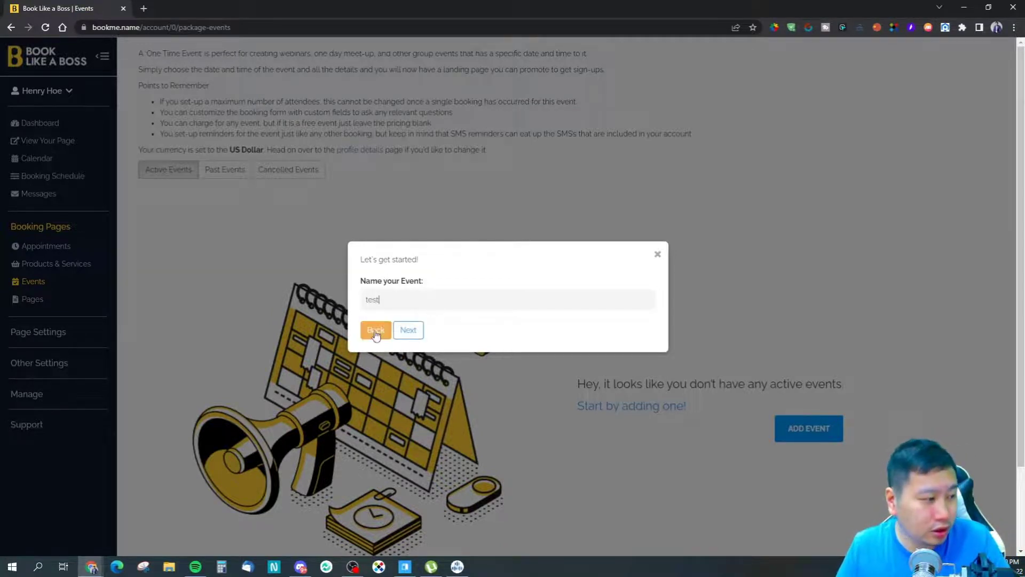
{"action": "left_click", "coordinate": [410, 331]}
- Schedule the event for March 31, 2022 at 9:00 am with a 1-hour duration and create it
{"action": "left_click", "coordinate": [464, 259]}
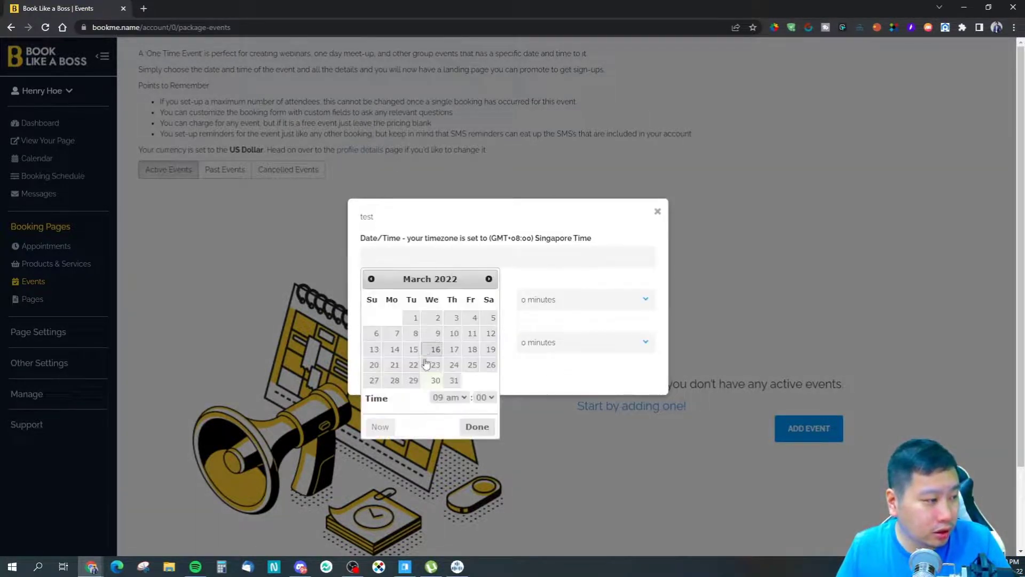
{"action": "left_click", "coordinate": [454, 381]}
{"action": "left_click", "coordinate": [513, 222]}
{"action": "left_click", "coordinate": [414, 297]}
{"action": "left_click", "coordinate": [396, 325]}
{"action": "left_click", "coordinate": [412, 373]}
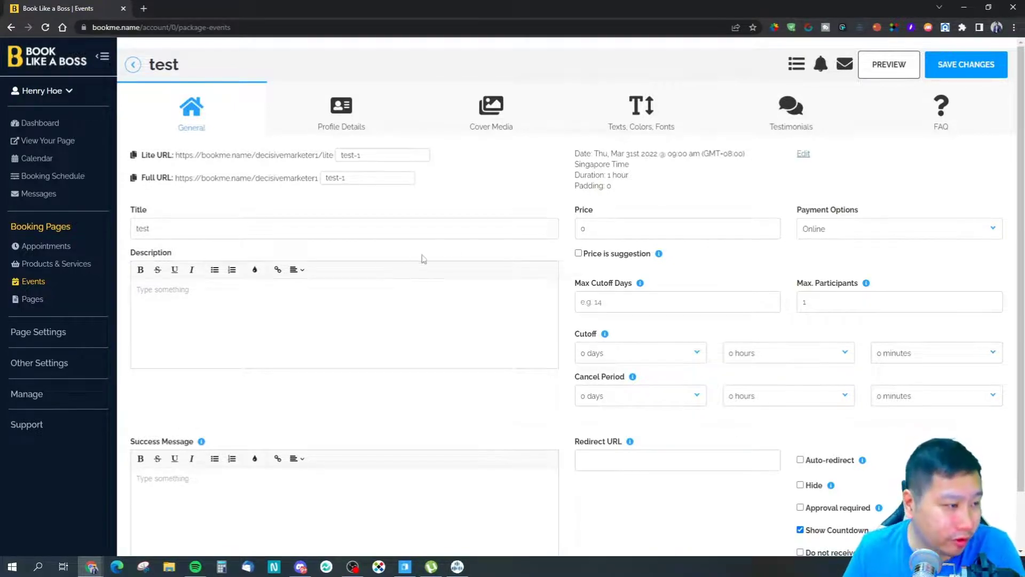
- Review the event's general settings, including price, cutoff, cancel period, success message, redirect and countdown options
{"action": "scroll", "coordinate": [430, 214], "scroll_direction": "down", "scroll_amount": 1}
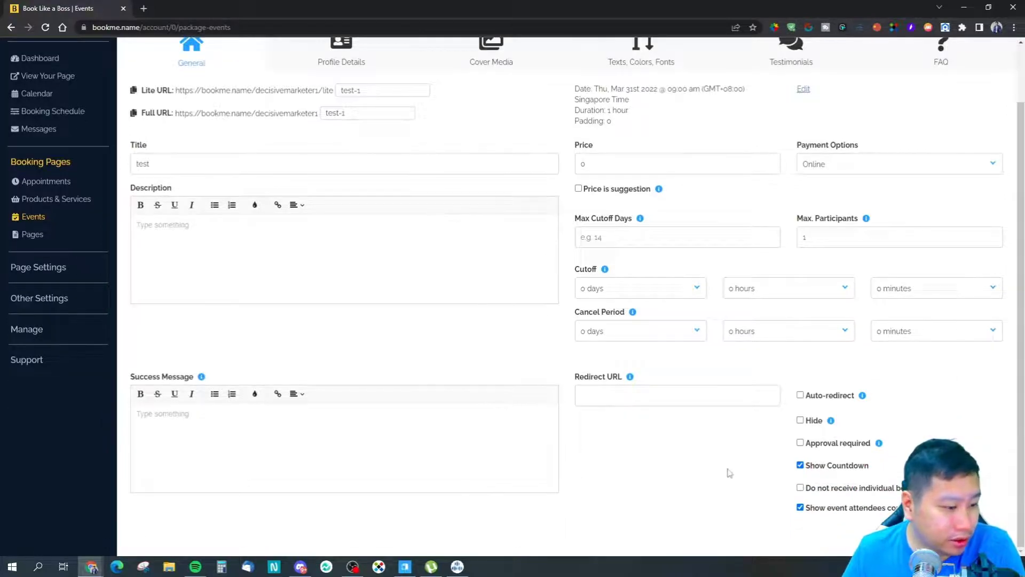
{"action": "scroll", "coordinate": [574, 451], "scroll_direction": "up", "scroll_amount": 1}
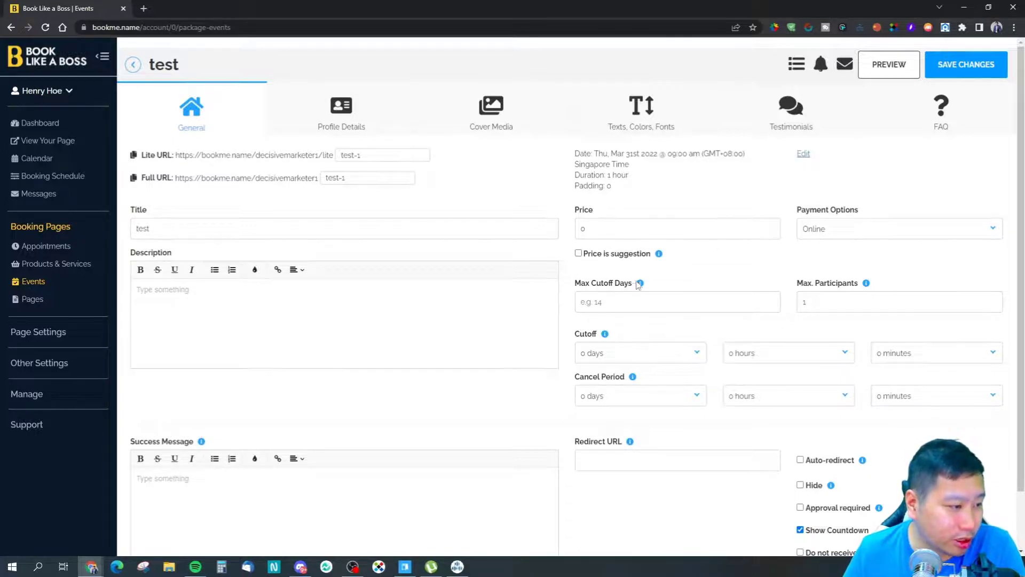
{"action": "scroll", "coordinate": [742, 310], "scroll_direction": "down", "scroll_amount": 1}
{"action": "scroll", "coordinate": [641, 240], "scroll_direction": "up", "scroll_amount": 1}
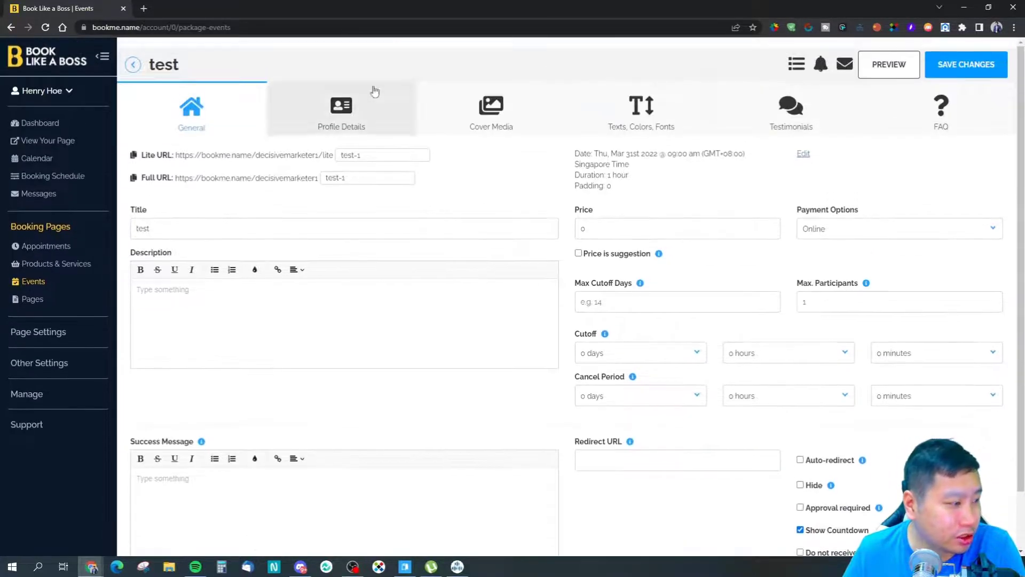
- Browse the event's profile details, cover media, text and color, and FAQ sections, and return to its general settings
{"action": "left_click", "coordinate": [345, 105]}
{"action": "left_click", "coordinate": [517, 119]}
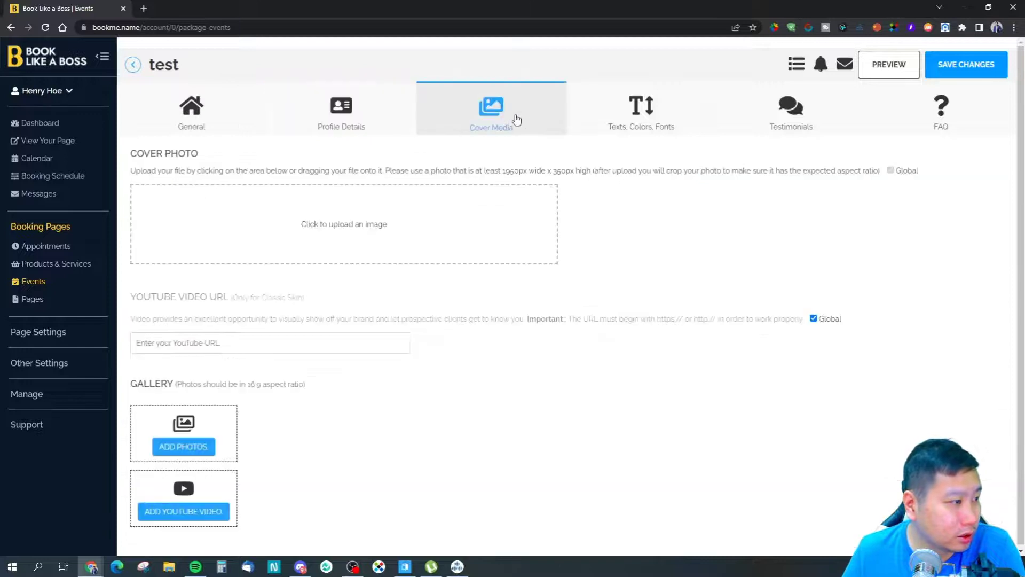
{"action": "left_click", "coordinate": [633, 114]}
{"action": "left_click", "coordinate": [537, 125]}
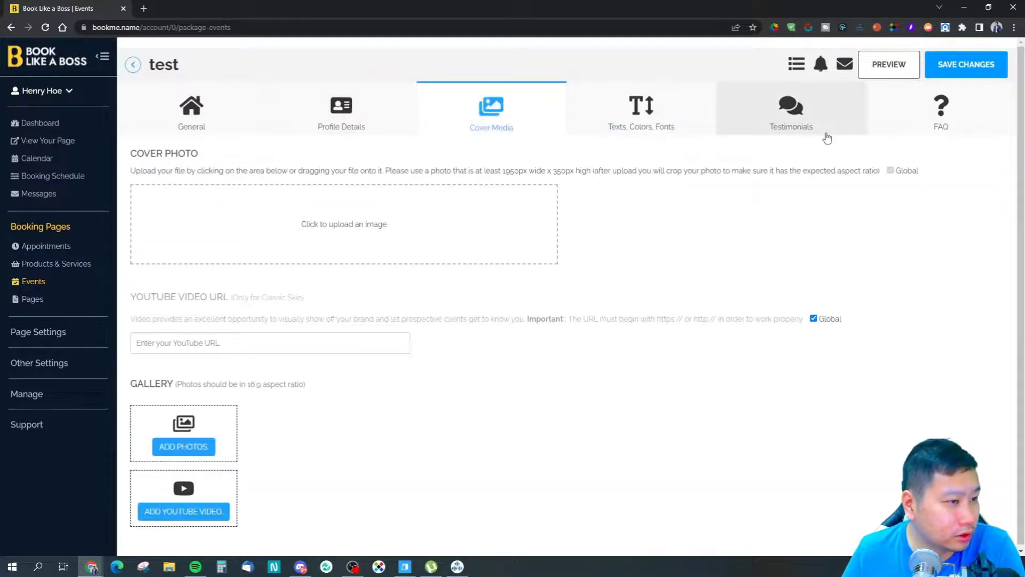
{"action": "left_click", "coordinate": [871, 127]}
{"action": "left_click", "coordinate": [232, 125]}
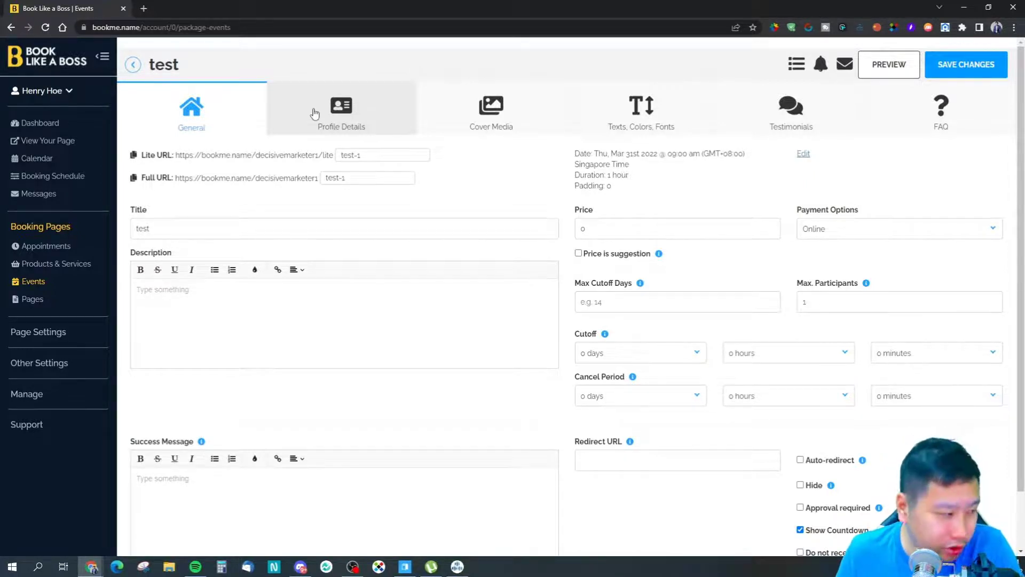
- Open a blank custom text page and look over its name, title and content fields without filling them in
{"action": "left_click", "coordinate": [17, 299]}
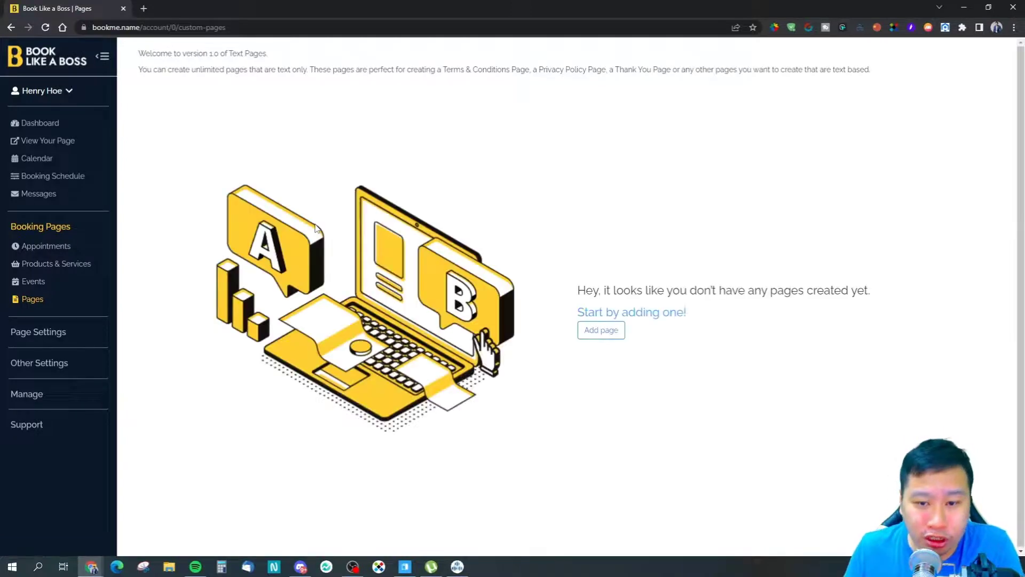
{"action": "left_click", "coordinate": [612, 334]}
{"action": "left_click", "coordinate": [403, 175]}
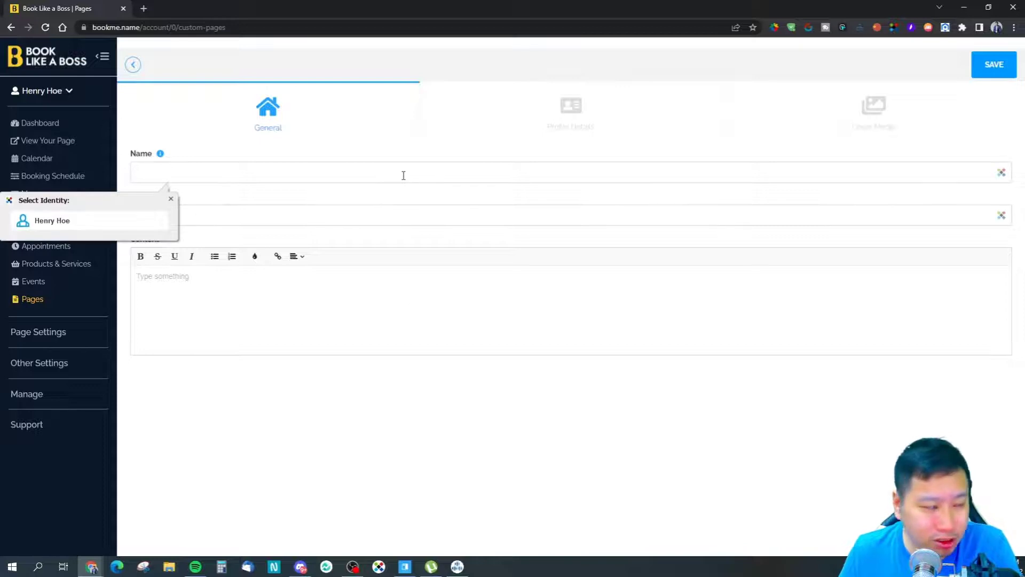
{"action": "left_click", "coordinate": [354, 232]}
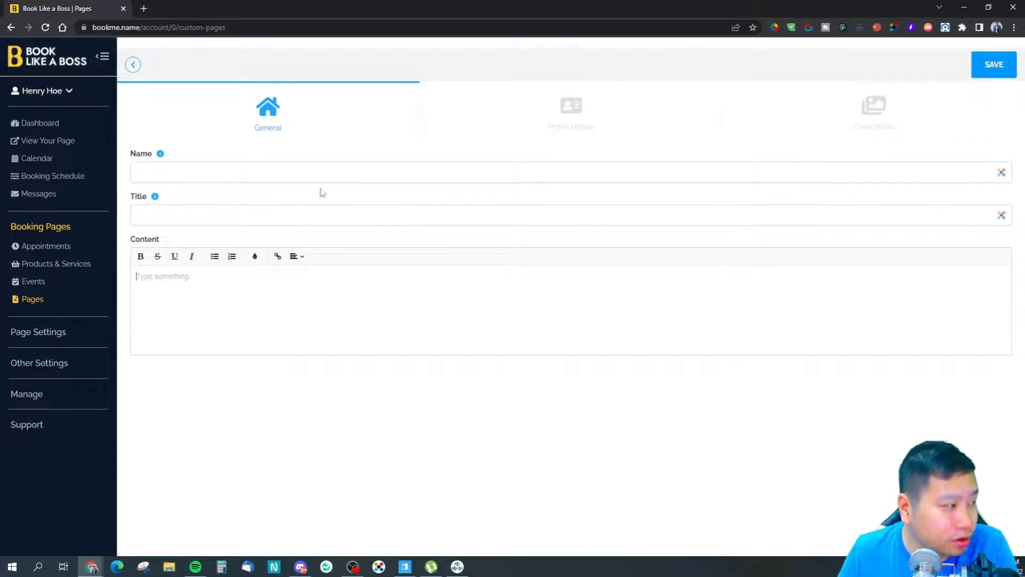
{"action": "left_click", "coordinate": [238, 164]}
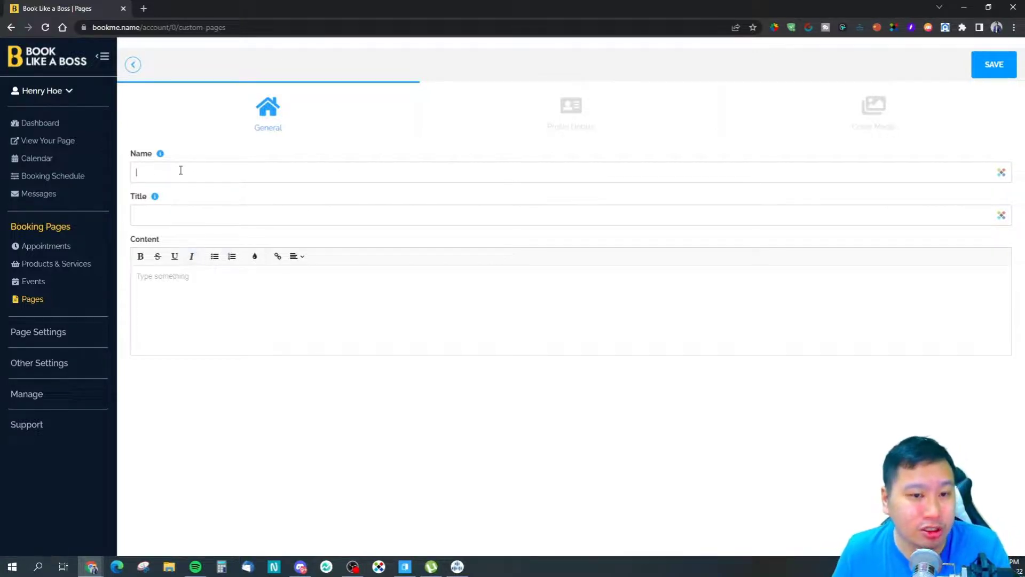
{"action": "left_click", "coordinate": [182, 276]}
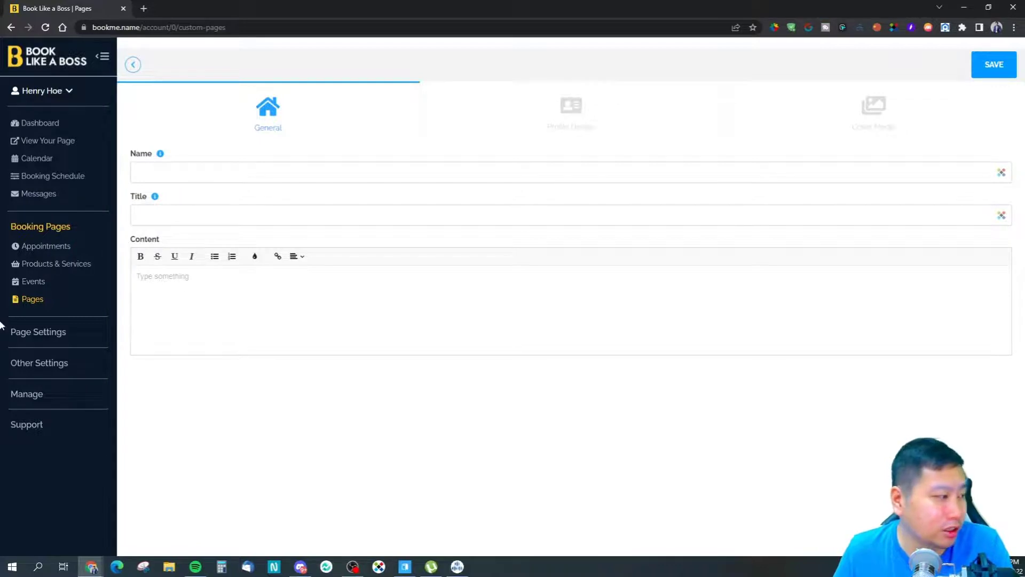
- Examine the global profile details in the page settings, including the title, about me, sidebar, timezone and currency fields
{"action": "left_click", "coordinate": [51, 333]}
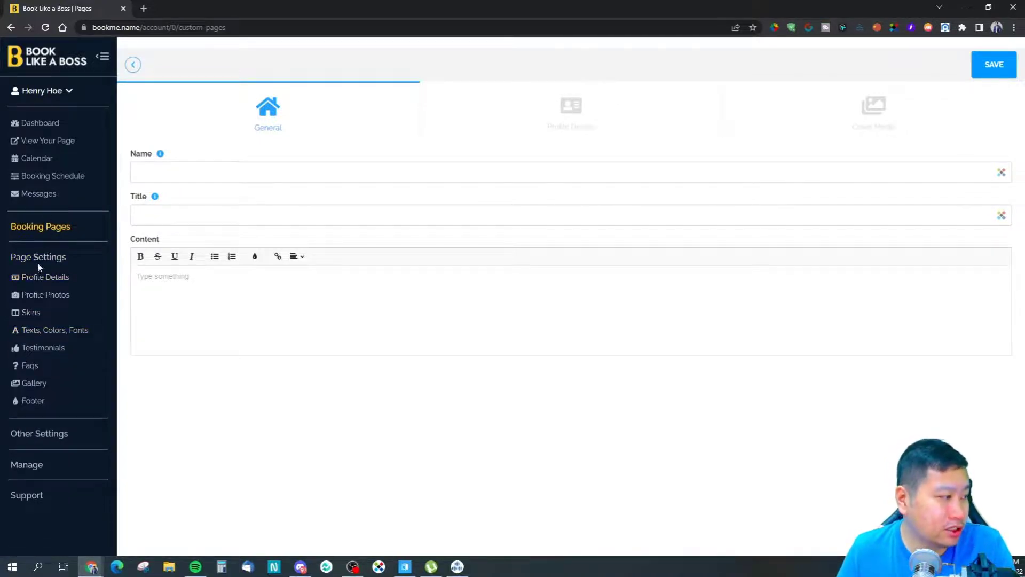
{"action": "left_click", "coordinate": [41, 278]}
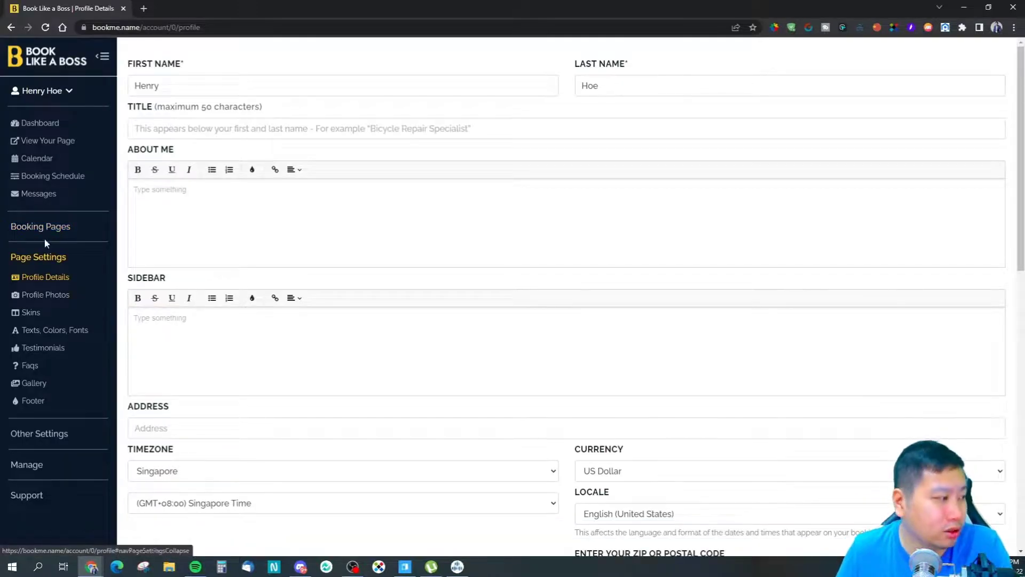
{"action": "left_click", "coordinate": [44, 228]}
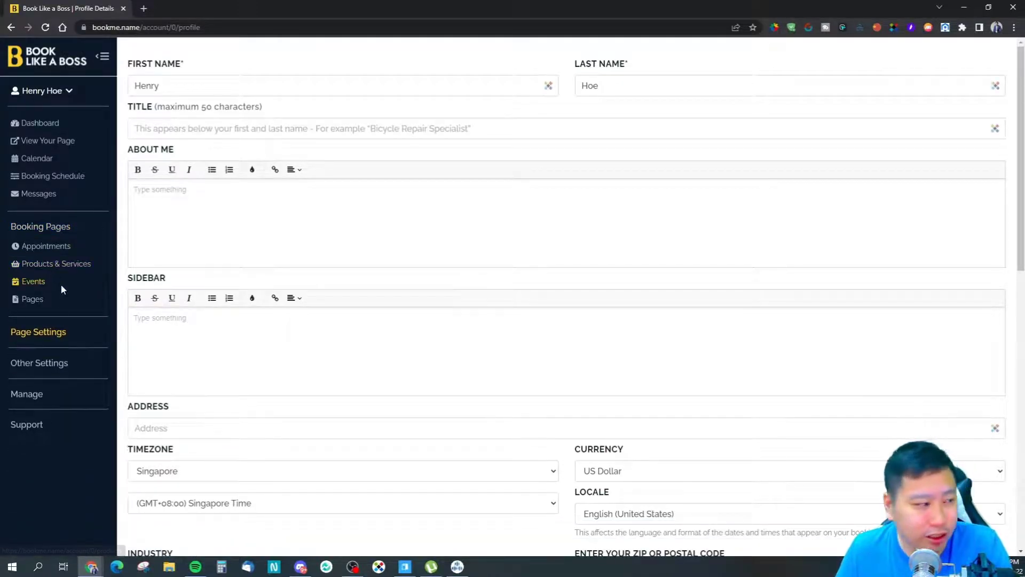
{"action": "left_click", "coordinate": [33, 334]}
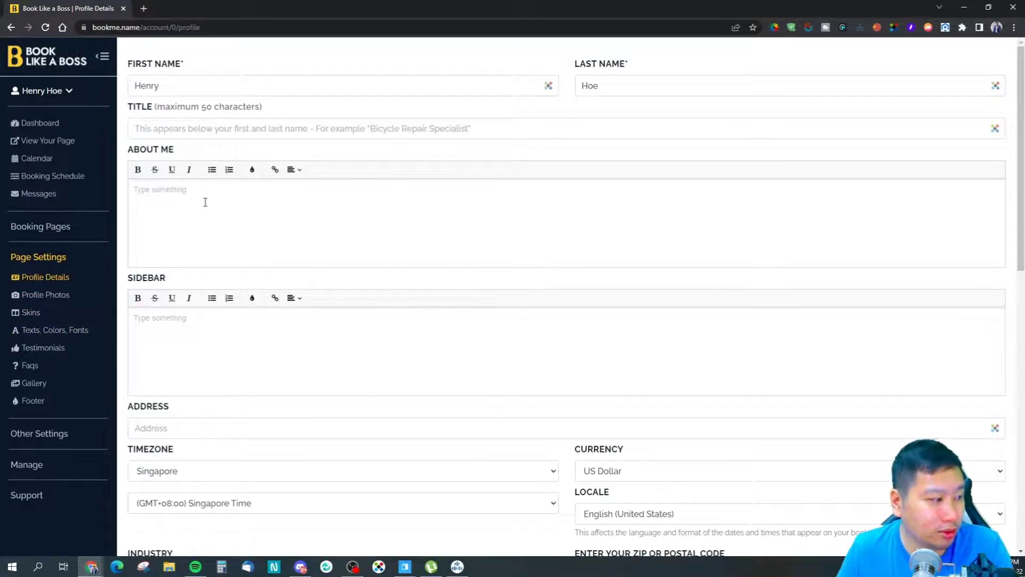
{"action": "left_click", "coordinate": [277, 125]}
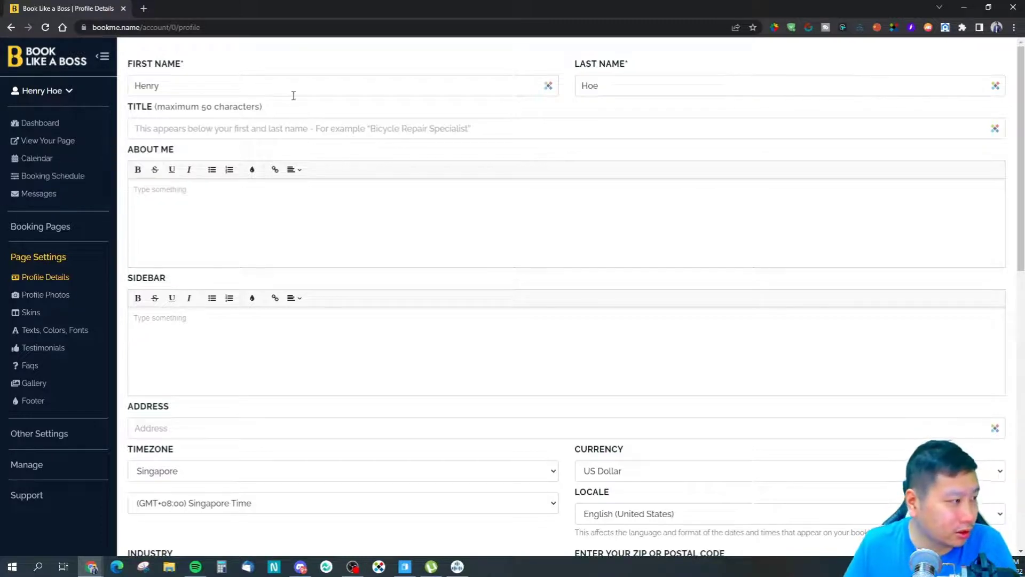
- Set the profile title to "Multiple 7 Figures eCommerce Business Owner"
{"action": "type", "text": "Multiple 6"}
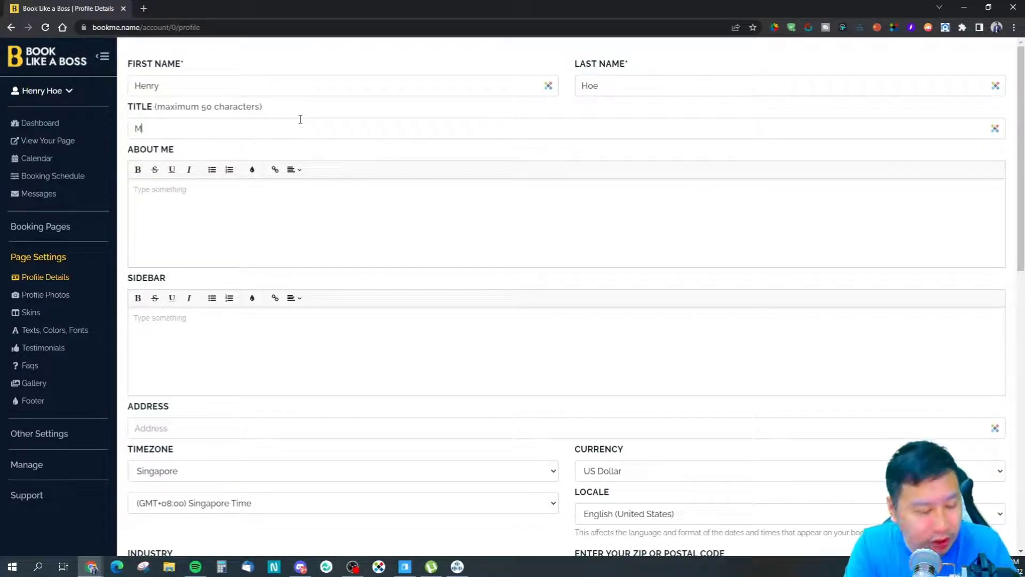
{"action": "key", "text": "BackSpace"}
{"action": "key", "text": "BackSpace"}
{"action": "type", "text": "7 Digu"}
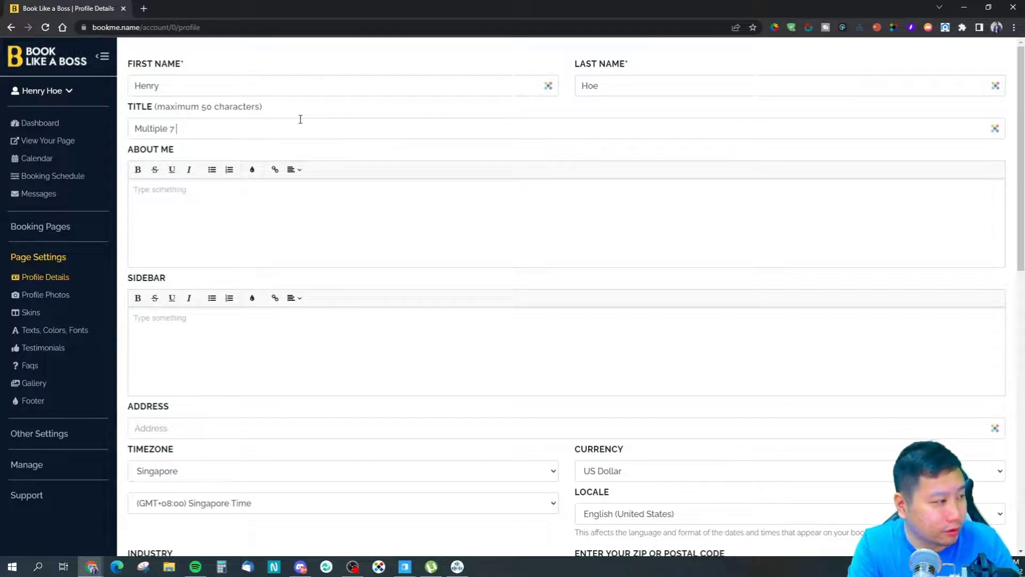
{"action": "key", "text": "BackSpace"}
{"action": "key", "text": "BackSpace"}
{"action": "key", "text": "BackSpace"}
{"action": "key", "text": "BackSpace"}
{"action": "type", "text": "Figures eCommerce Business Owner"}
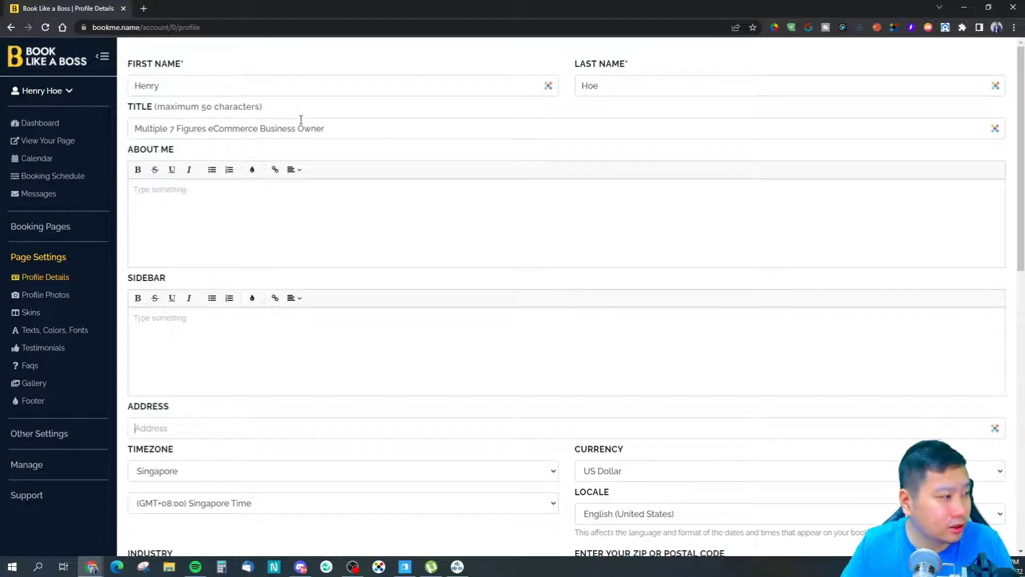
- Fill in the About Me section with "I'm an expert in eCommerce"
{"action": "left_click", "coordinate": [385, 192]}
{"action": "type", "text": "I"}
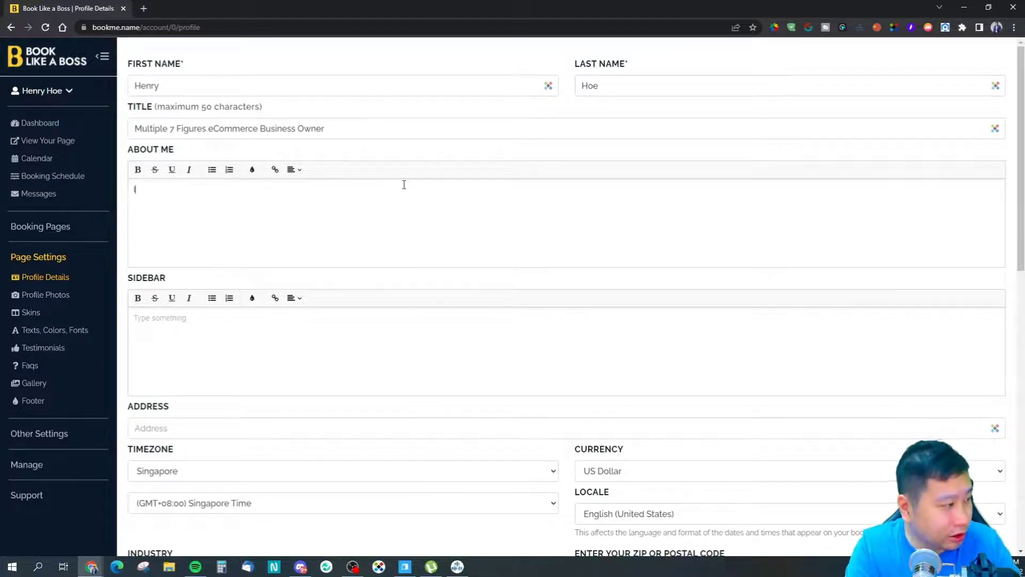
{"action": "type", "text": "'m an"}
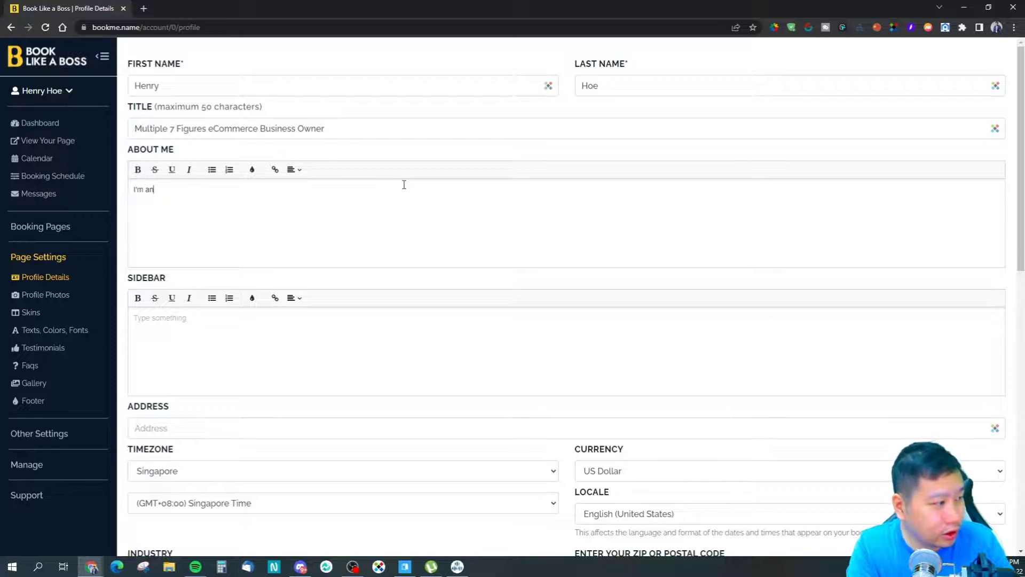
{"action": "key", "text": "BackSpace"}
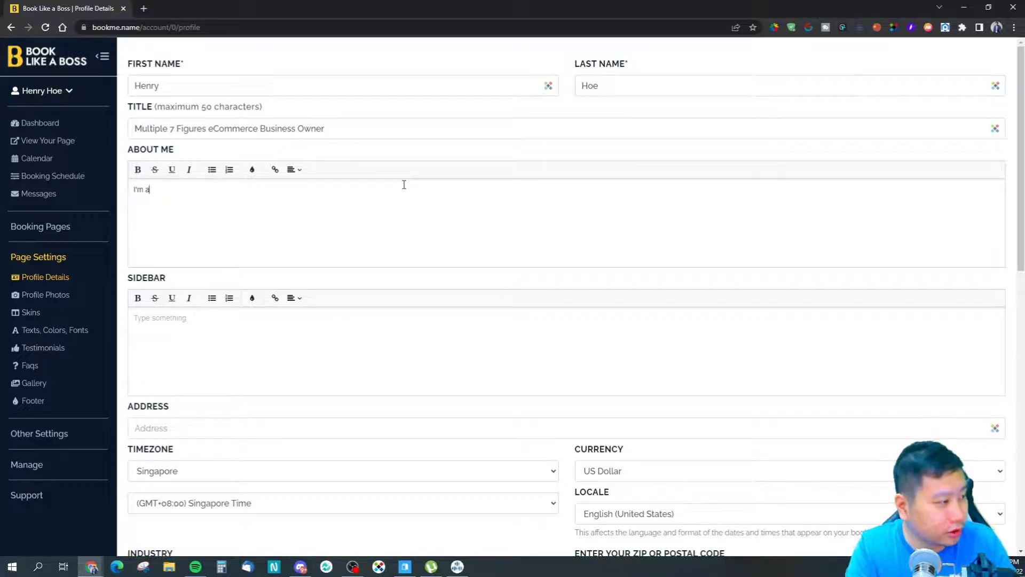
{"action": "type", "text": "n expert in eCommerce"}
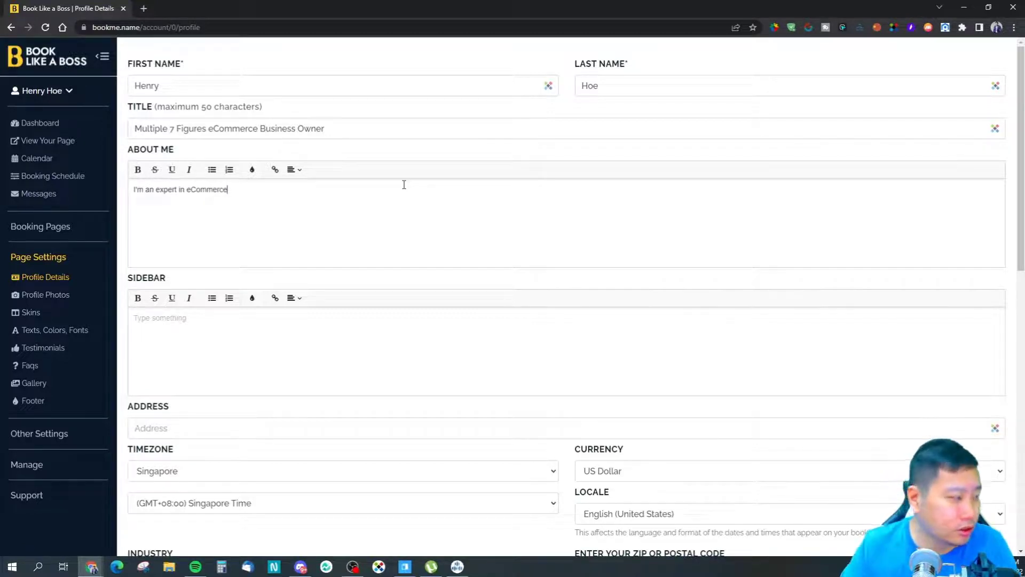
- Enter "eCommerce Expert" as the profile's sidebar text
{"action": "scroll", "coordinate": [404, 184], "scroll_direction": "down", "scroll_amount": 2}
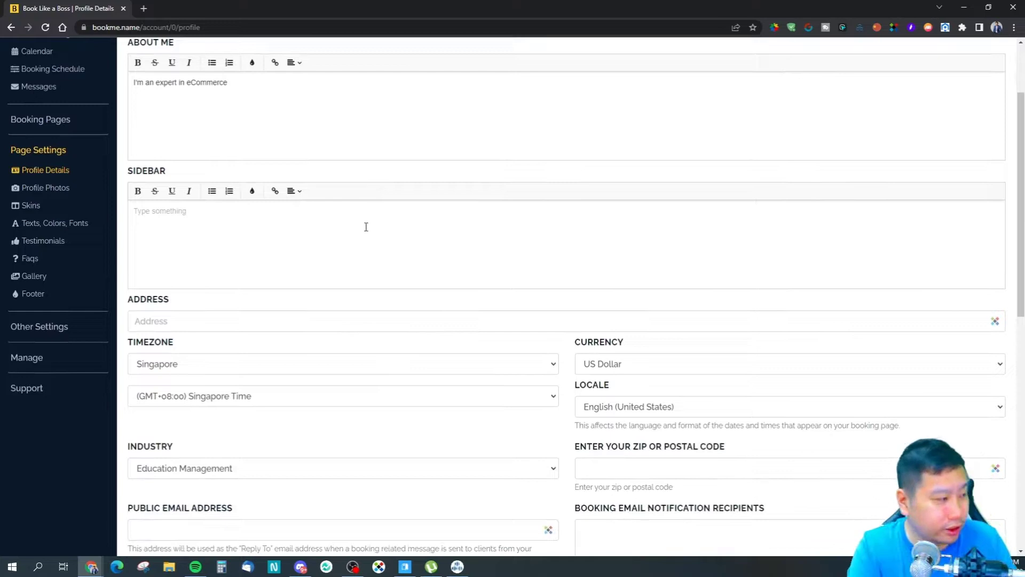
{"action": "left_click", "coordinate": [366, 227]}
{"action": "type", "text": "ecomme"}
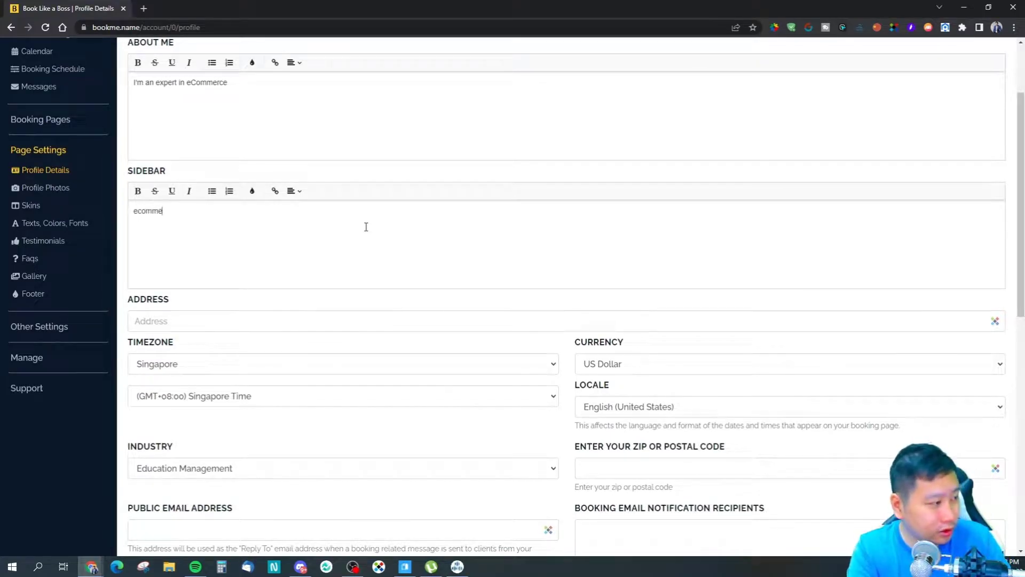
{"action": "key", "text": "BackSpace"}
{"action": "key", "text": "BackSpace"}
{"action": "key", "text": "BackSpace"}
{"action": "key", "text": "BackSpace"}
{"action": "key", "text": "BackSpace"}
{"action": "type", "text": "Commerce "}
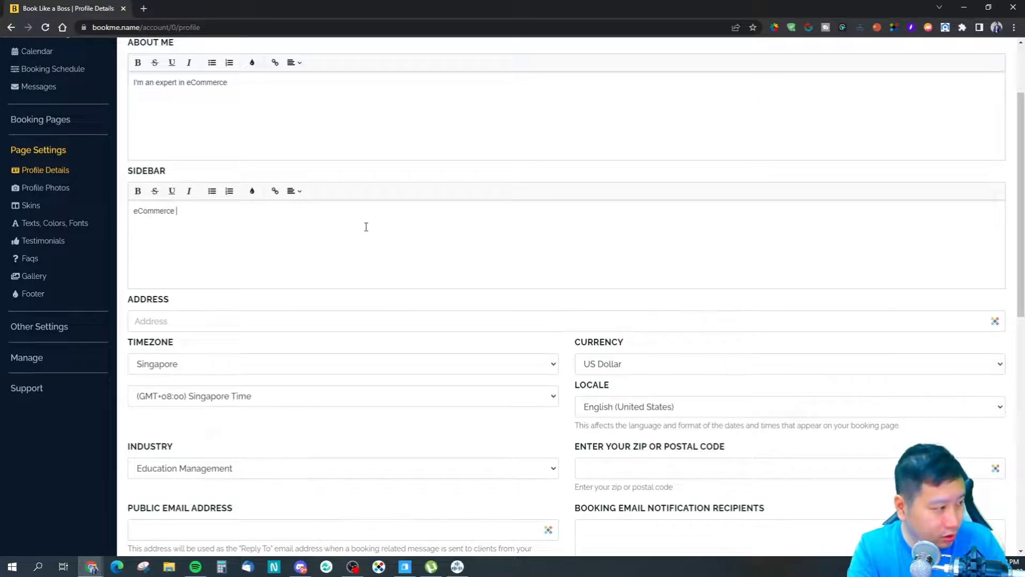
{"action": "type", "text": "Expert"}
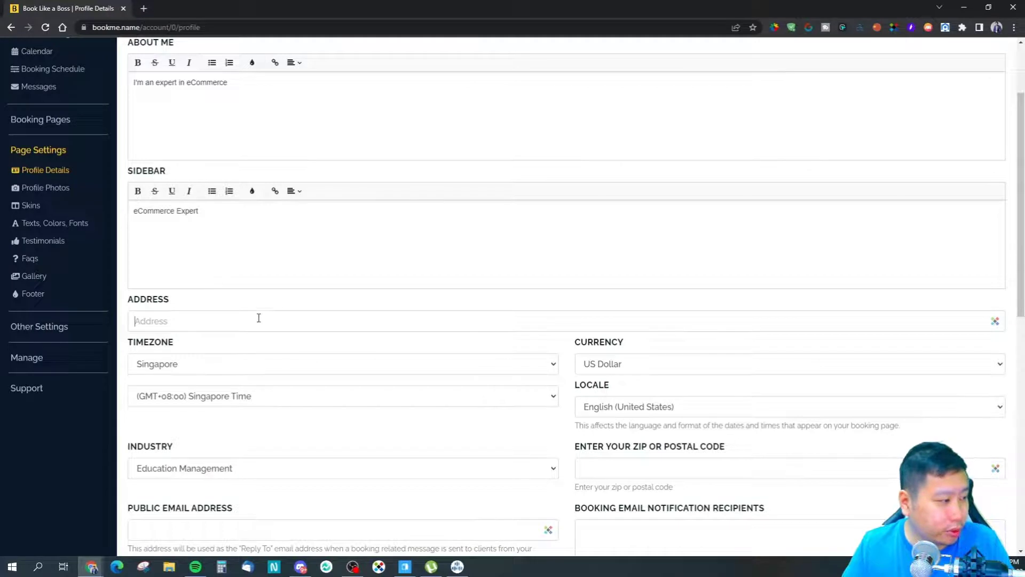
- Review the profile's timezone, currency, industry, booking notification recipients and favicon options without changing them
{"action": "left_click", "coordinate": [312, 364]}
{"action": "left_click", "coordinate": [303, 365]}
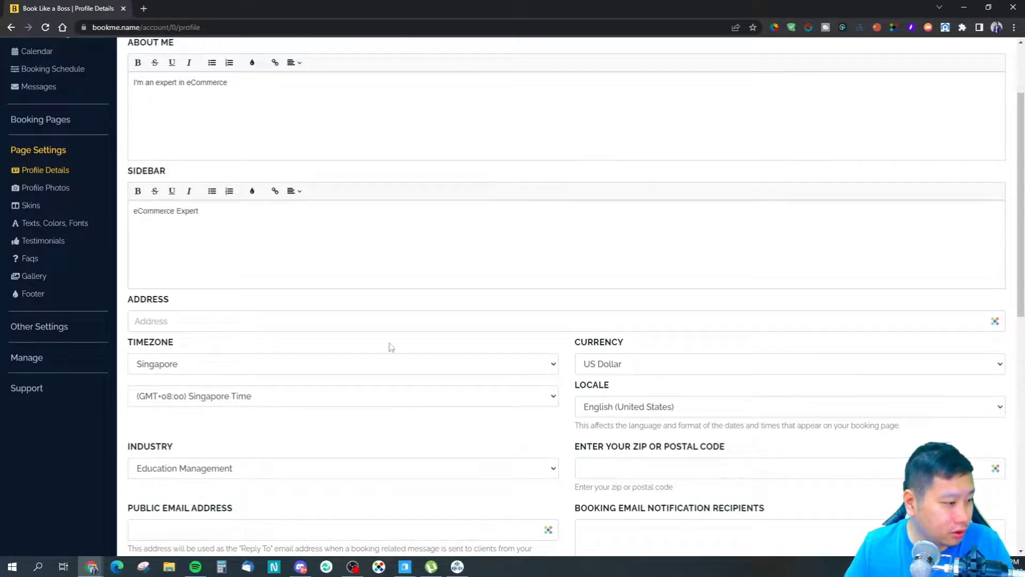
{"action": "left_click", "coordinate": [613, 369]}
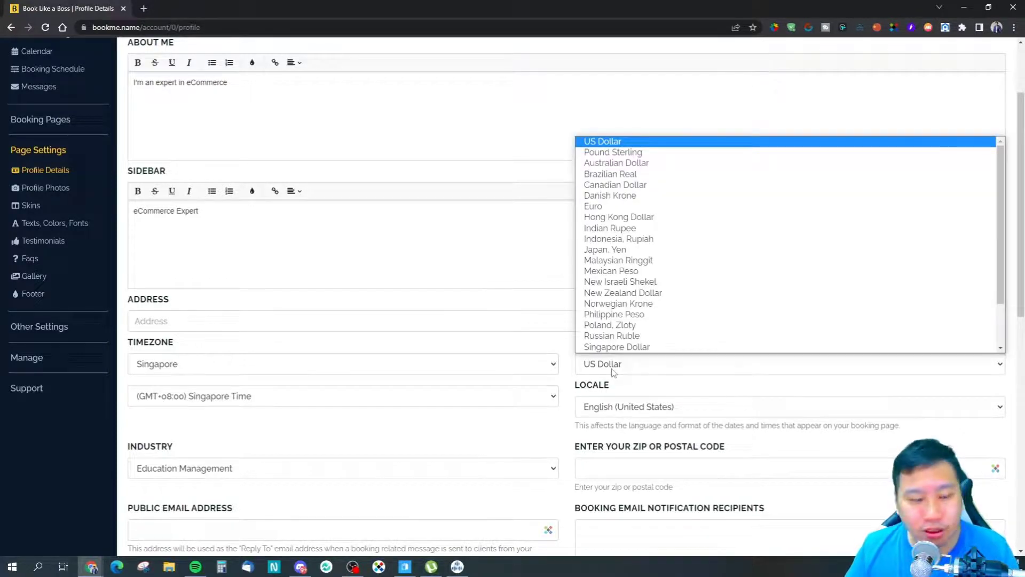
{"action": "left_click", "coordinate": [602, 365]}
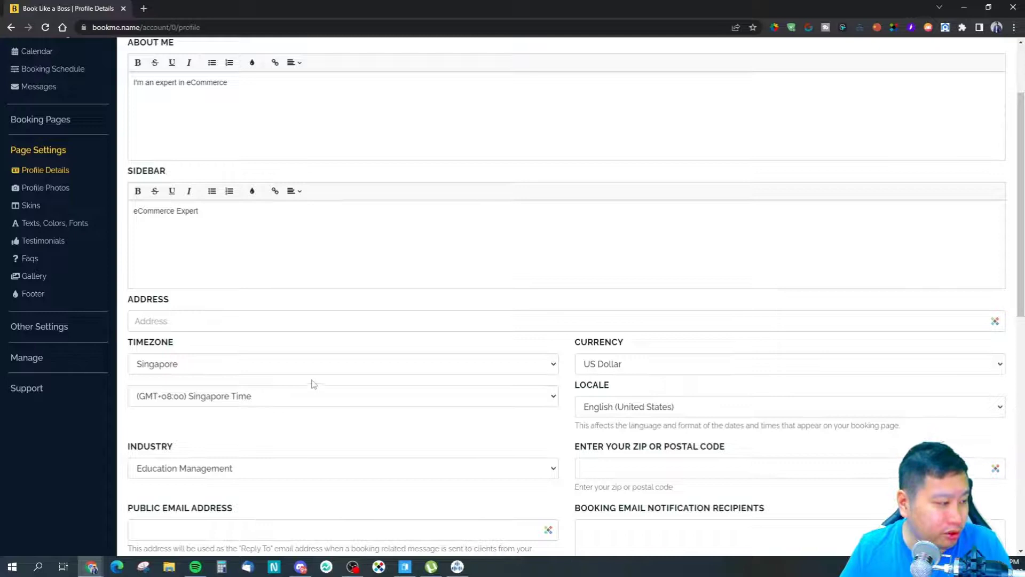
{"action": "scroll", "coordinate": [502, 368], "scroll_direction": "down", "scroll_amount": 2}
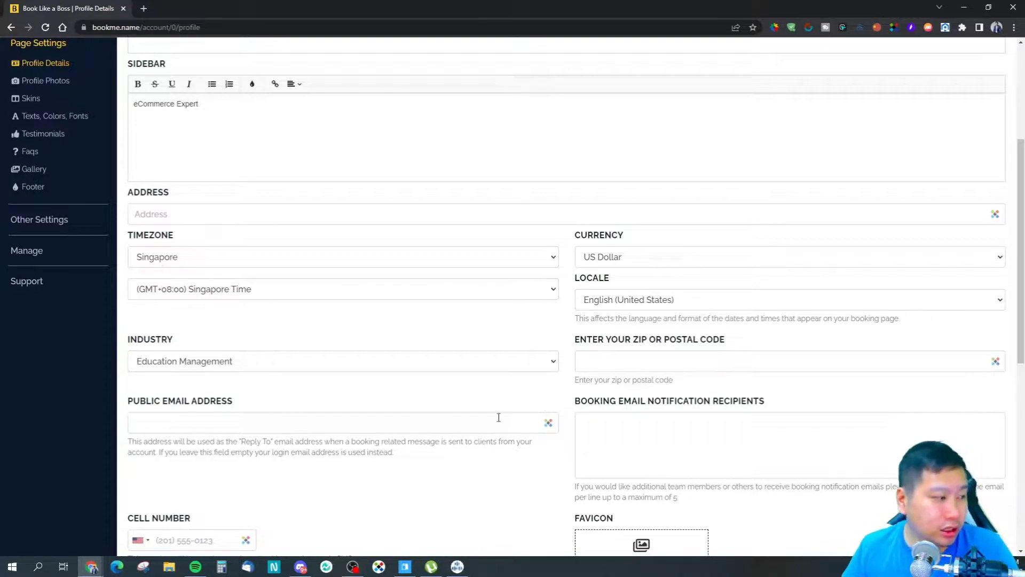
{"action": "left_click", "coordinate": [294, 368]}
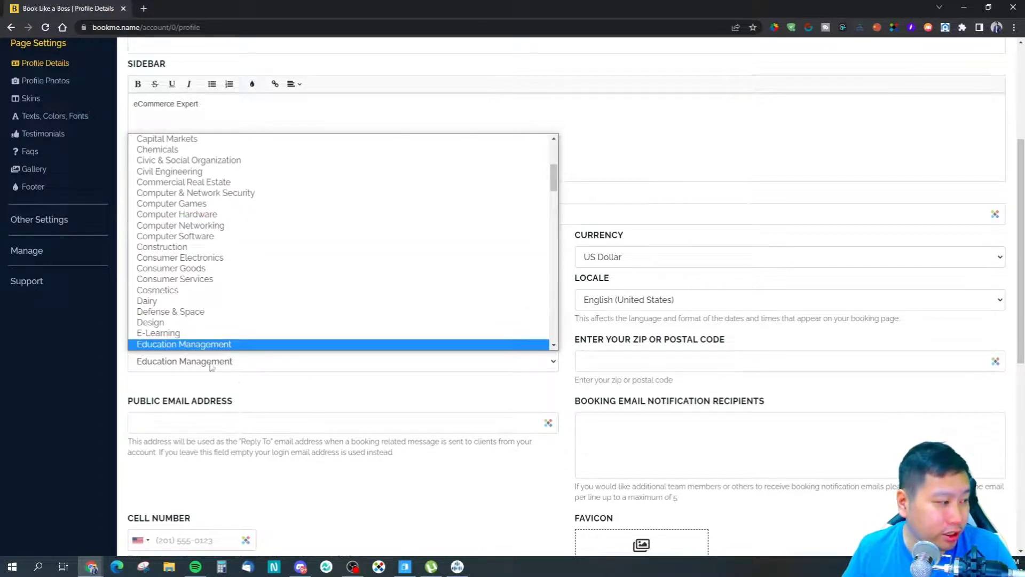
{"action": "left_click", "coordinate": [235, 368]}
{"action": "scroll", "coordinate": [277, 390], "scroll_direction": "down", "scroll_amount": 3}
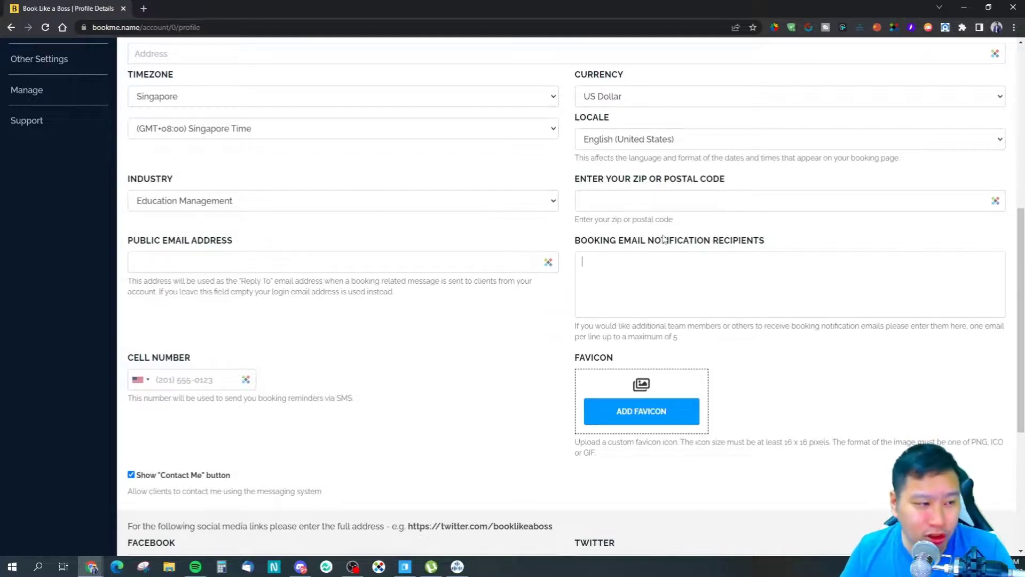
{"action": "left_click_drag", "start_coordinate": [656, 243], "coordinate": [815, 252]}
{"action": "left_click", "coordinate": [711, 276]}
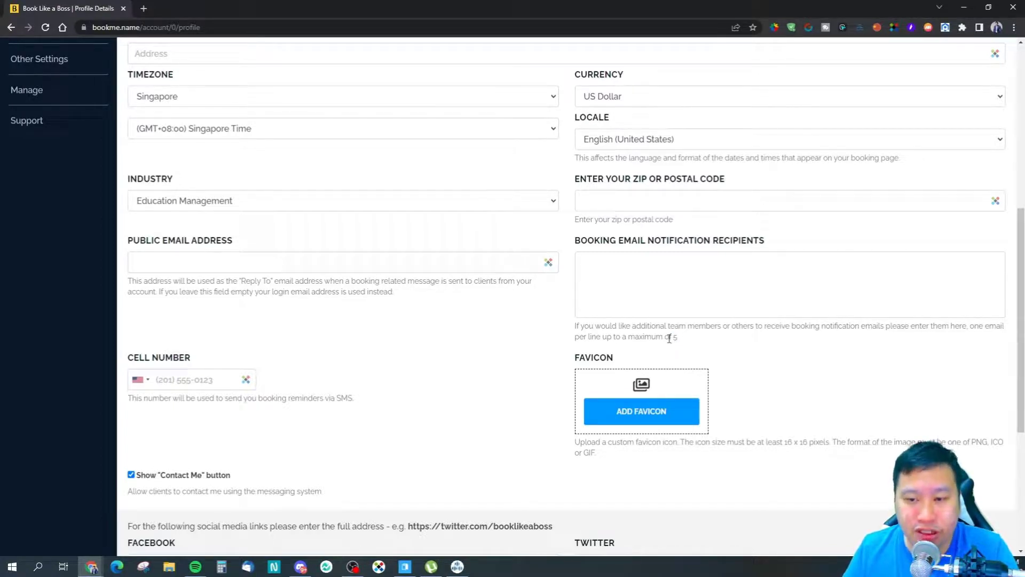
{"action": "scroll", "coordinate": [438, 395], "scroll_direction": "down", "scroll_amount": 2}
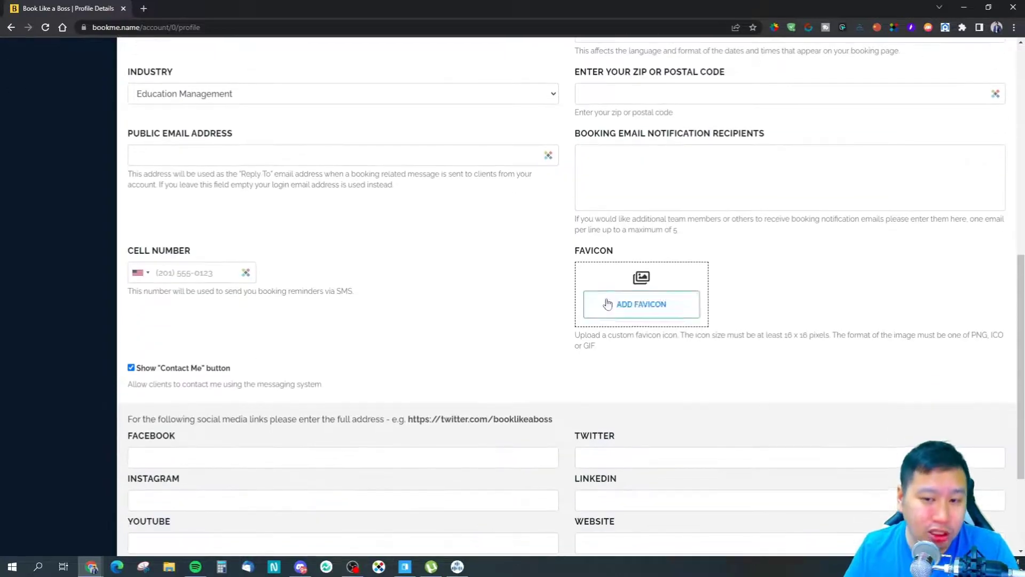
- Save the updated profile details below the social media links and decline saving the identity information
{"action": "scroll", "coordinate": [467, 338], "scroll_direction": "down", "scroll_amount": 3}
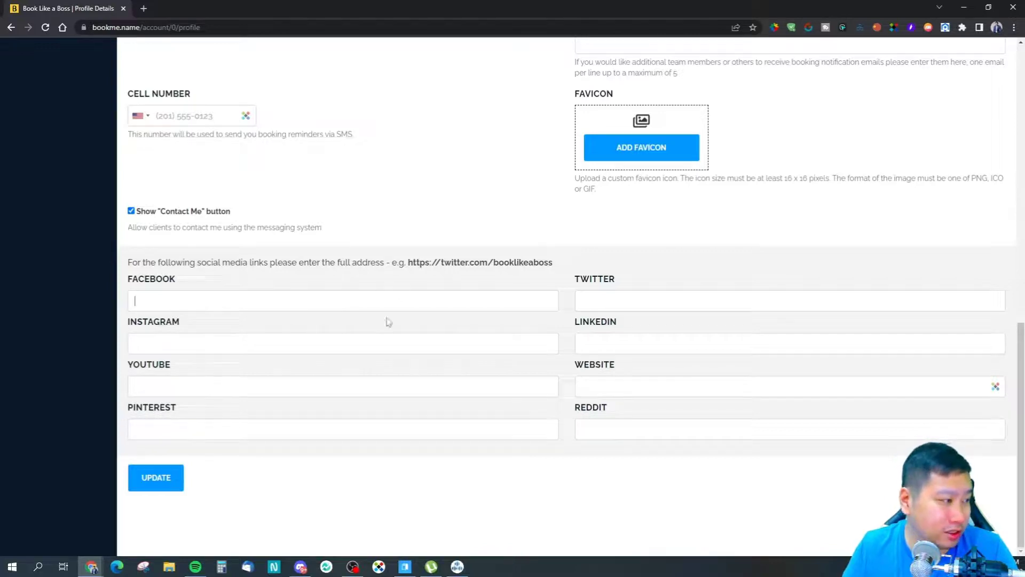
{"action": "left_click", "coordinate": [155, 479]}
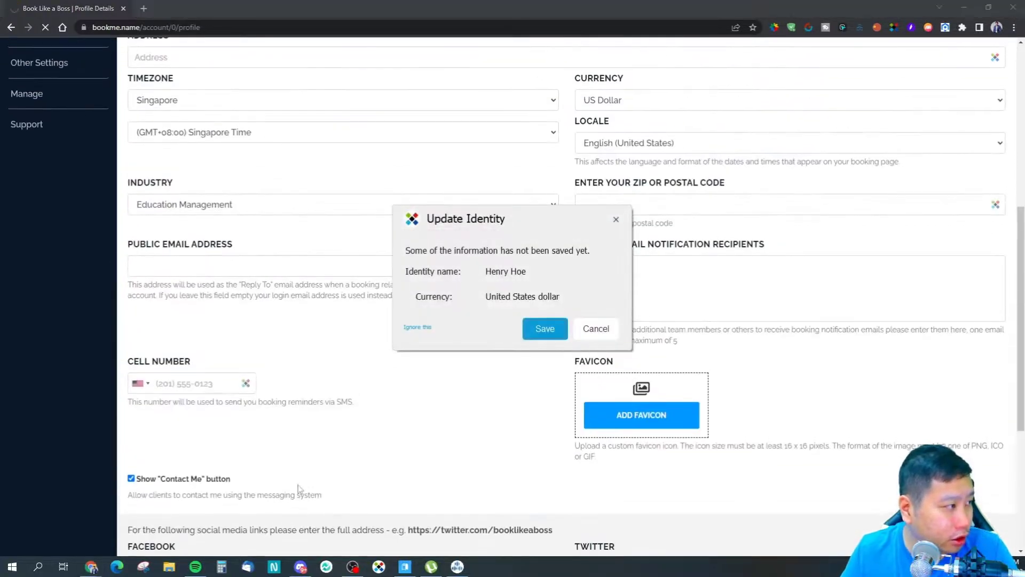
{"action": "left_click", "coordinate": [586, 328]}
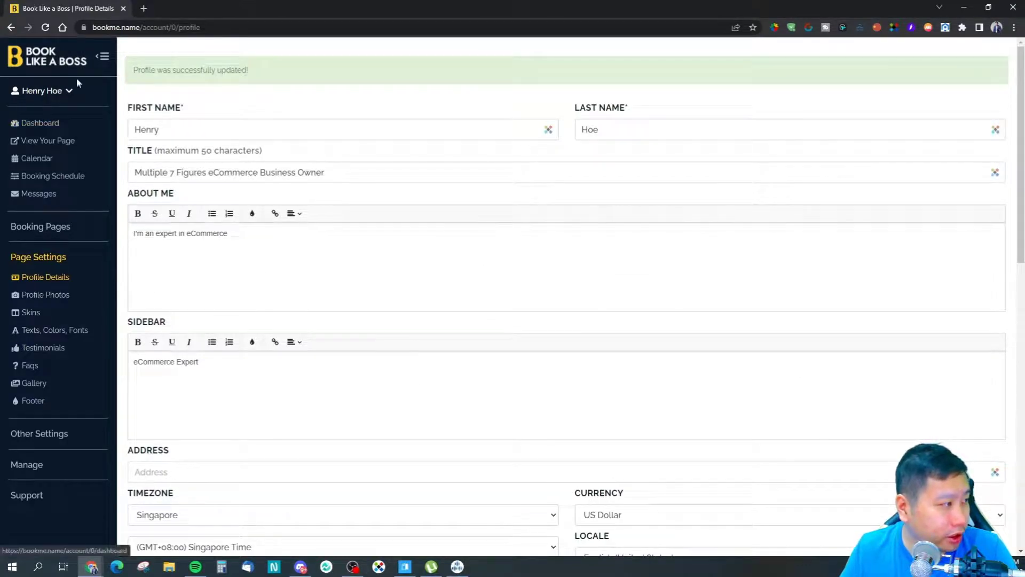
- Open the public booking page in its own tab and look over the cover photo and profile photo settings
{"action": "left_click", "coordinate": [49, 143]}
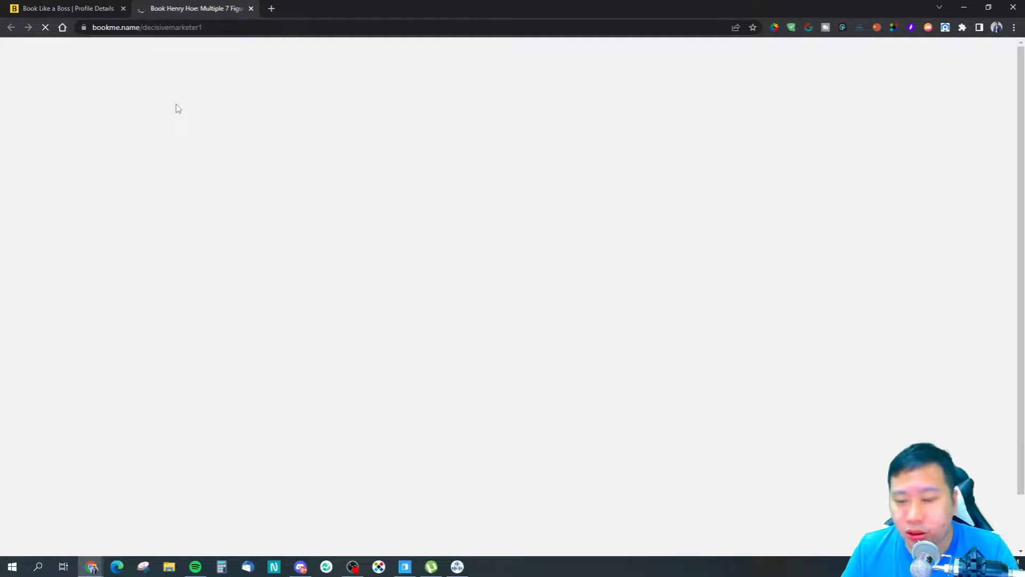
{"action": "left_click", "coordinate": [21, 7]}
{"action": "left_click", "coordinate": [47, 296]}
{"action": "left_click", "coordinate": [188, 9]}
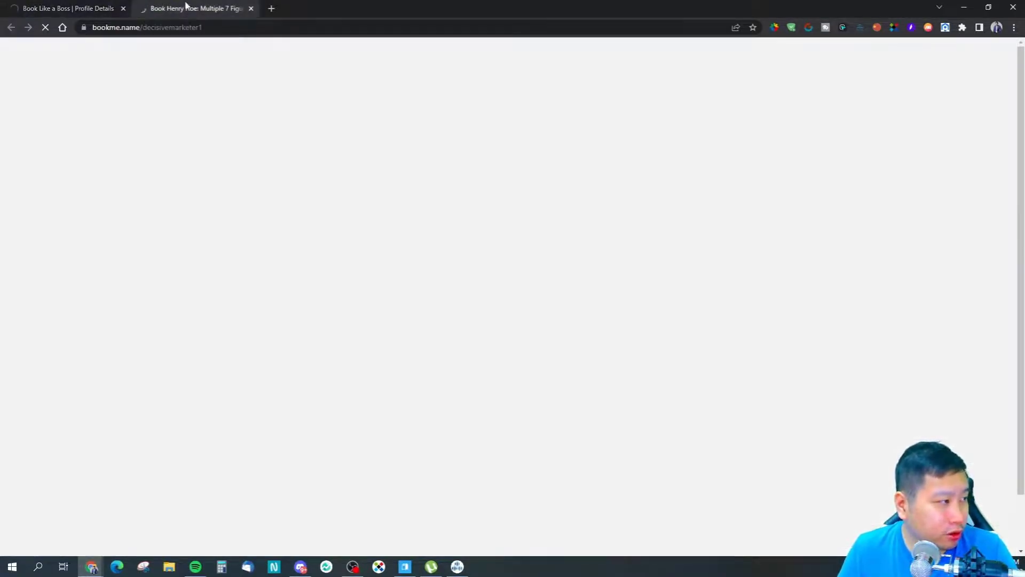
{"action": "left_click", "coordinate": [78, 4]}
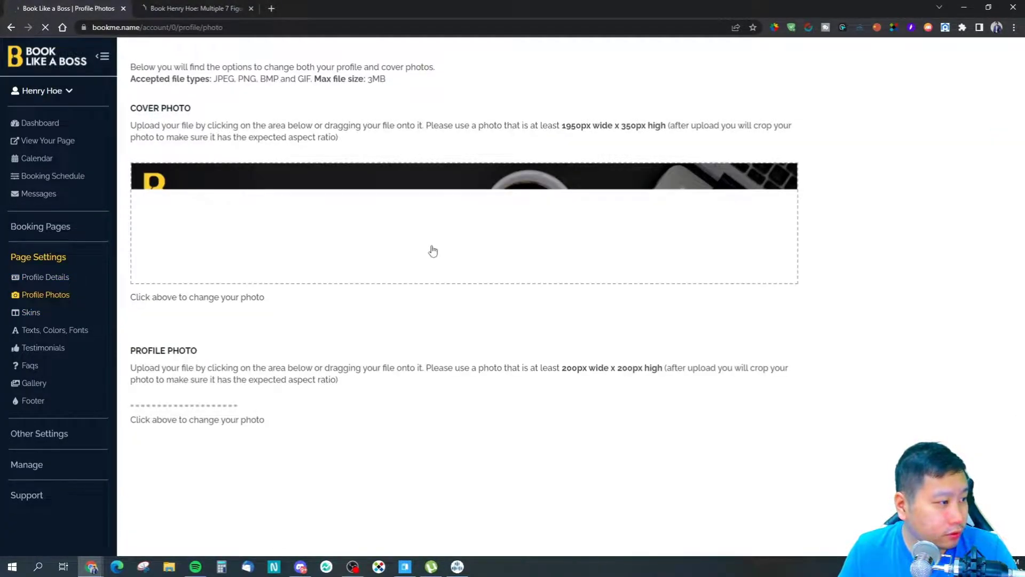
{"action": "scroll", "coordinate": [123, 308], "scroll_direction": "down", "scroll_amount": 1}
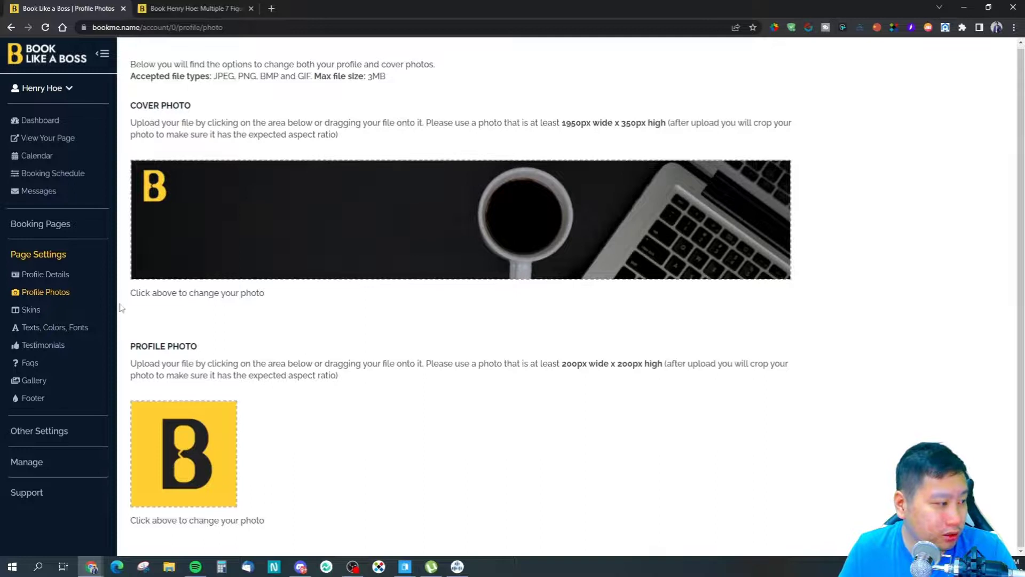
- Review the public booking page, including the profile text, appointment calendar and event section
{"action": "left_click", "coordinate": [194, 9]}
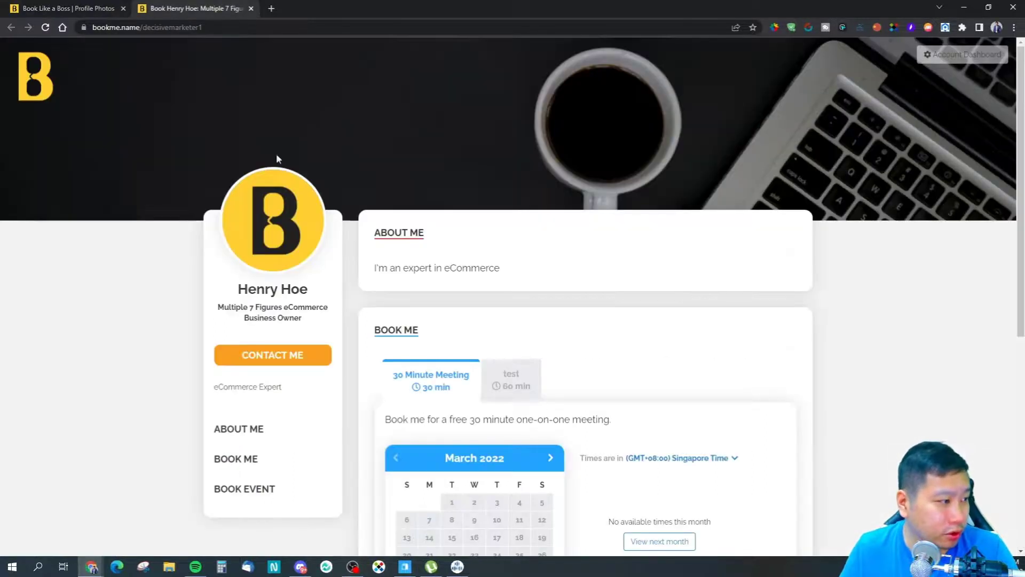
{"action": "scroll", "coordinate": [427, 304], "scroll_direction": "down", "scroll_amount": 7}
{"action": "scroll", "coordinate": [563, 308], "scroll_direction": "up", "scroll_amount": 8}
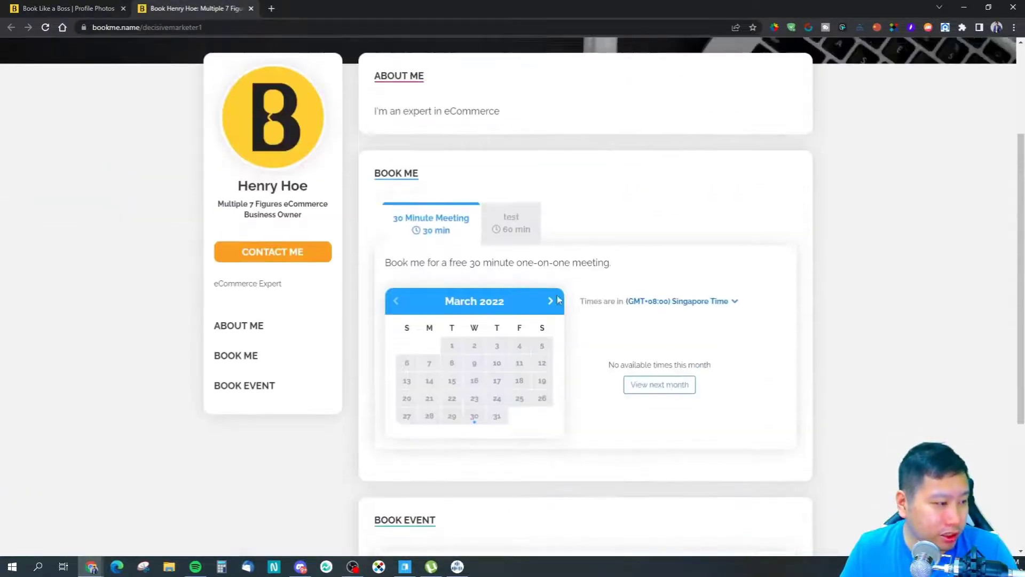
- Open the booking page skins in the account settings and select the Modern Light skin
{"action": "left_click", "coordinate": [67, 8]}
{"action": "left_click", "coordinate": [30, 312]}
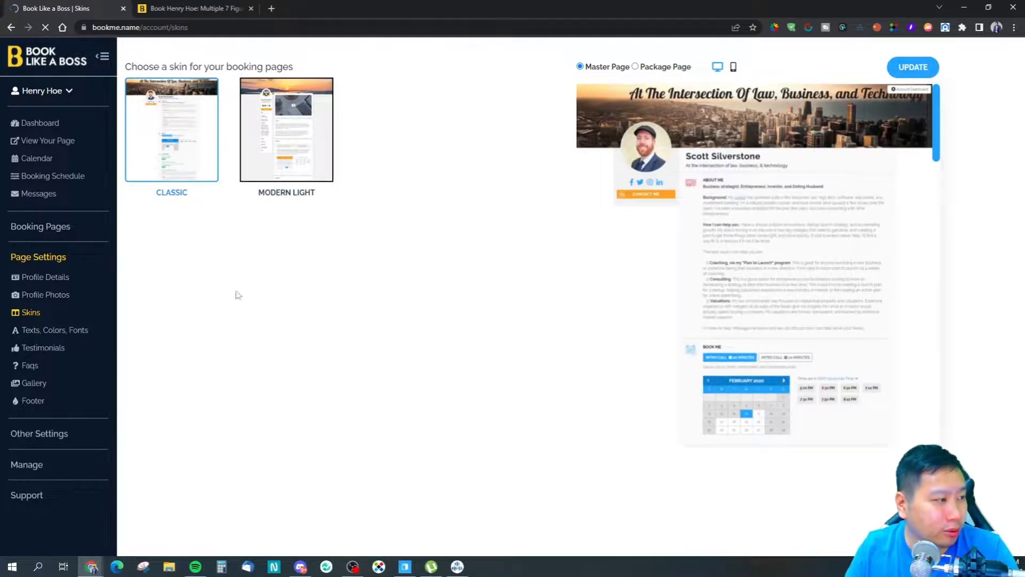
{"action": "left_click", "coordinate": [287, 158]}
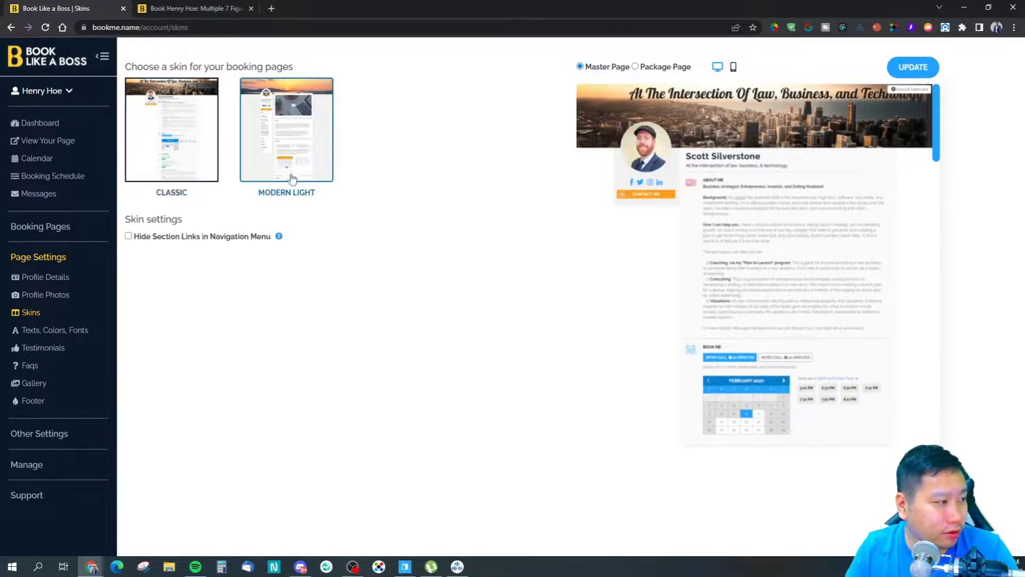
- Preview the skin for the package page, checking the mobile and desktop view options
{"action": "left_click", "coordinate": [636, 66]}
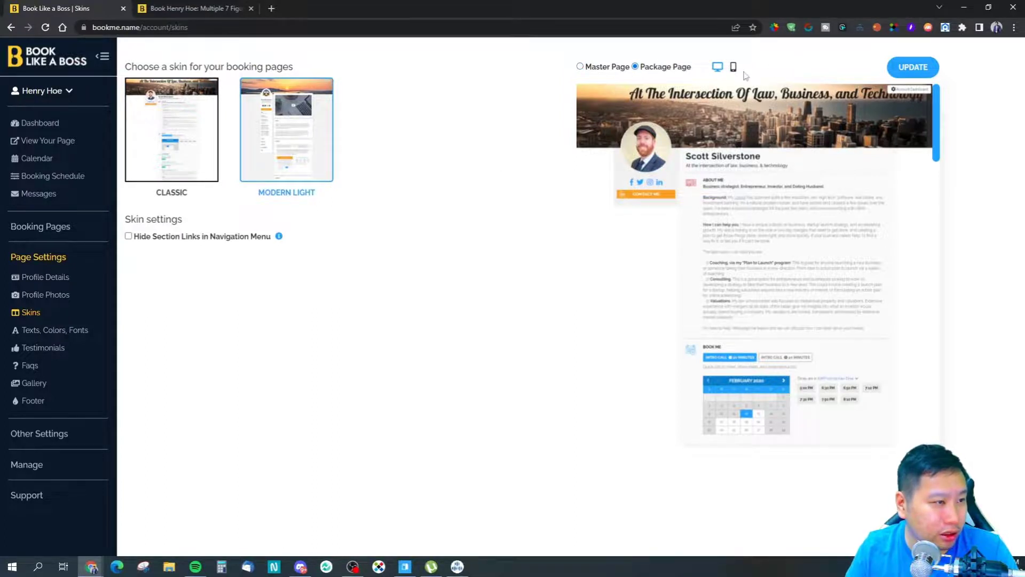
{"action": "scroll", "coordinate": [798, 198], "scroll_direction": "down", "scroll_amount": 4}
{"action": "scroll", "coordinate": [798, 198], "scroll_direction": "up", "scroll_amount": 4}
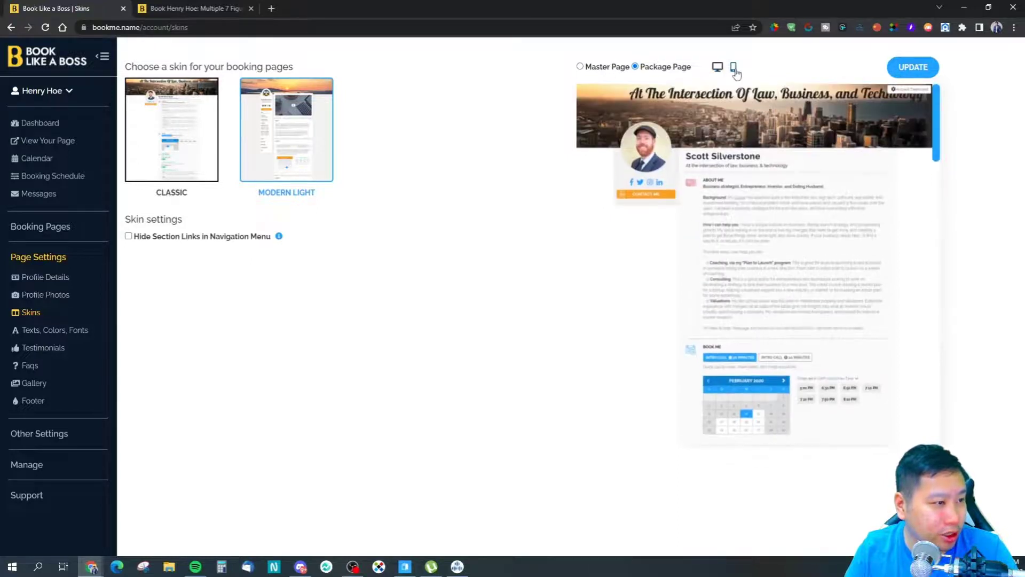
{"action": "left_click", "coordinate": [717, 67]}
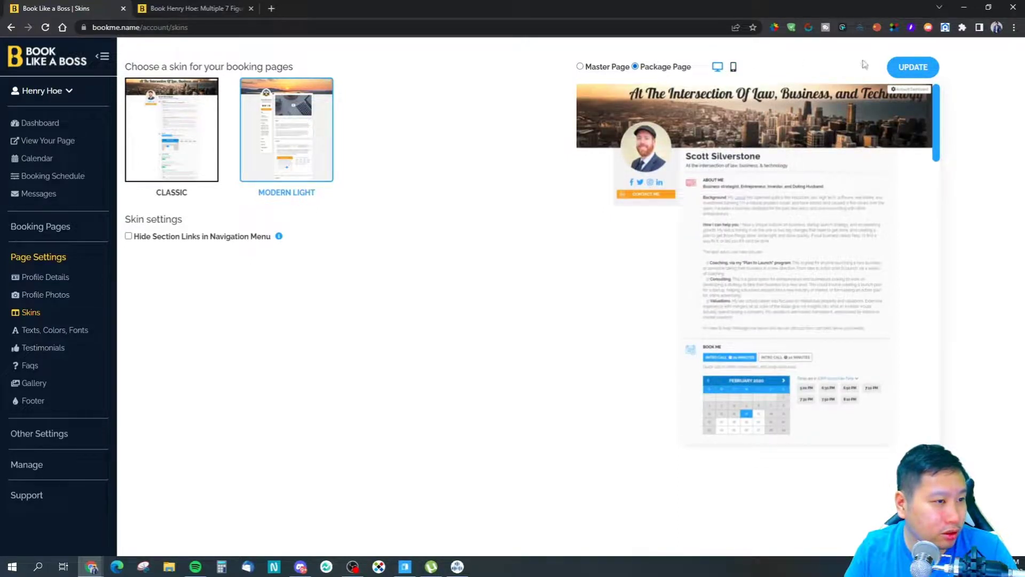
- Save the Modern Light skin and set the preview to the master page in desktop view
{"action": "left_click", "coordinate": [907, 66]}
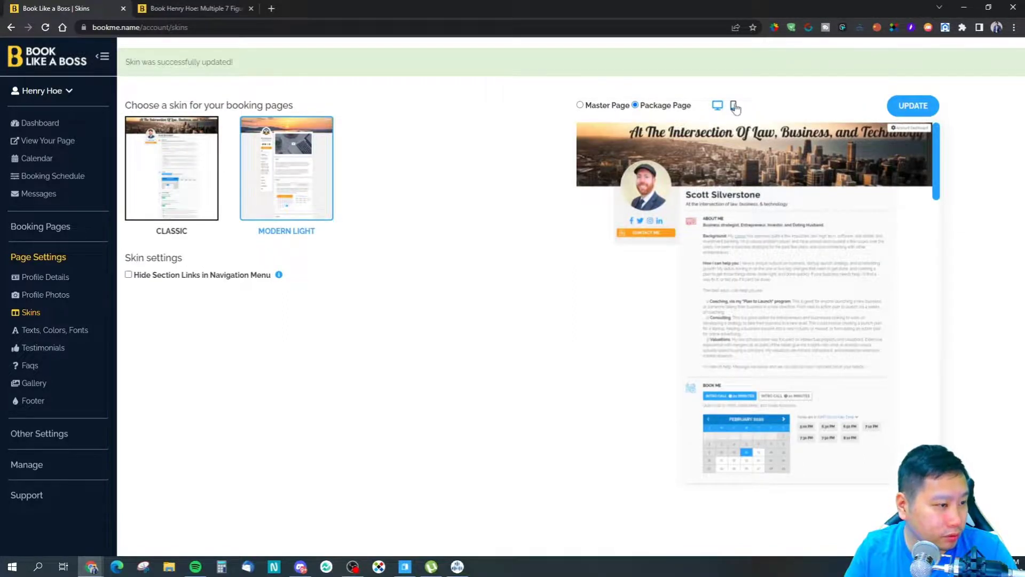
{"action": "left_click", "coordinate": [717, 107]}
{"action": "left_click", "coordinate": [603, 106]}
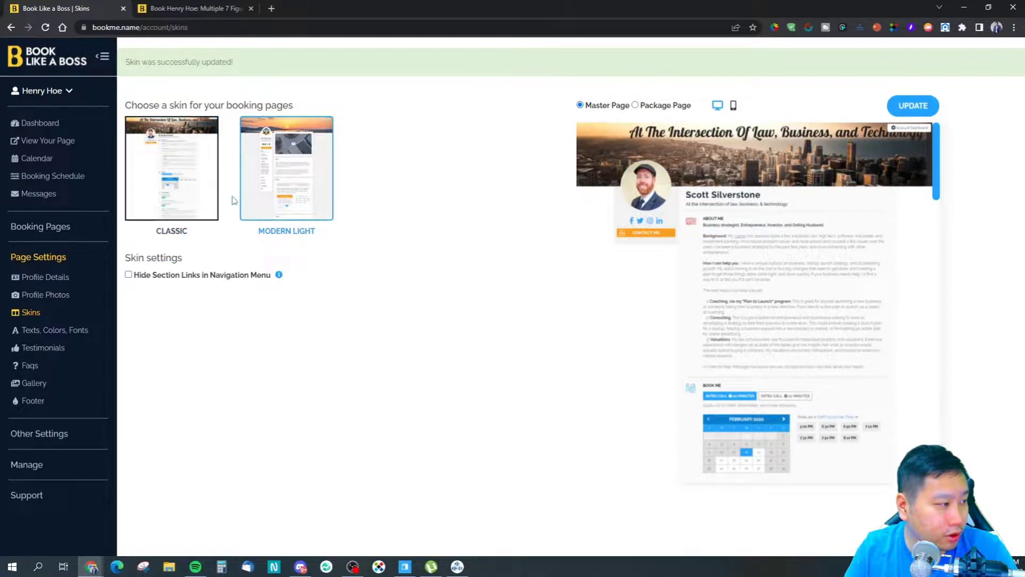
- Preview the package page for the selected skin in desktop view and in mobile view
{"action": "left_click", "coordinate": [635, 105]}
{"action": "left_click", "coordinate": [911, 105]}
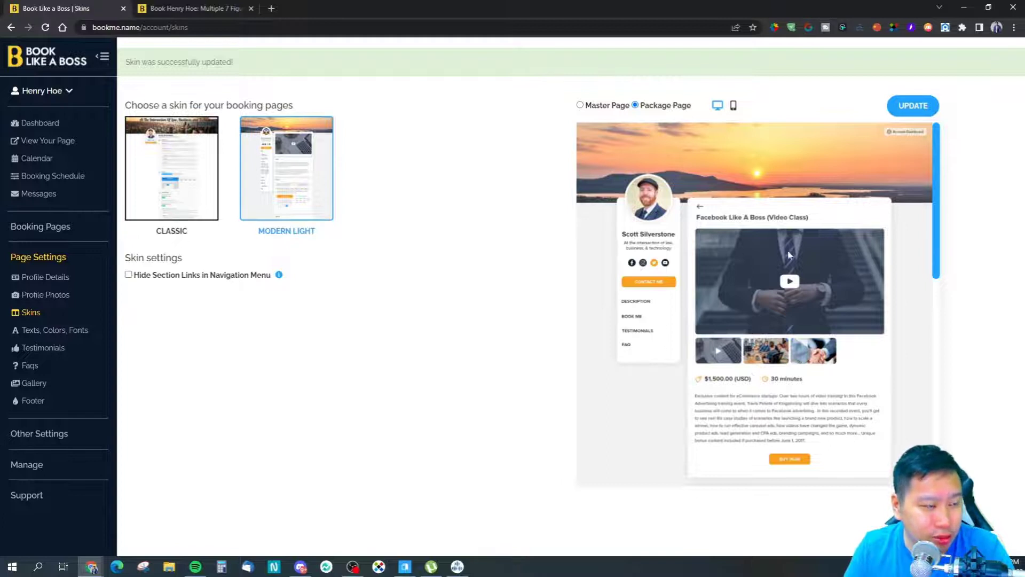
{"action": "left_click_drag", "start_coordinate": [597, 106], "coordinate": [601, 108]}
{"action": "left_click", "coordinate": [735, 107]}
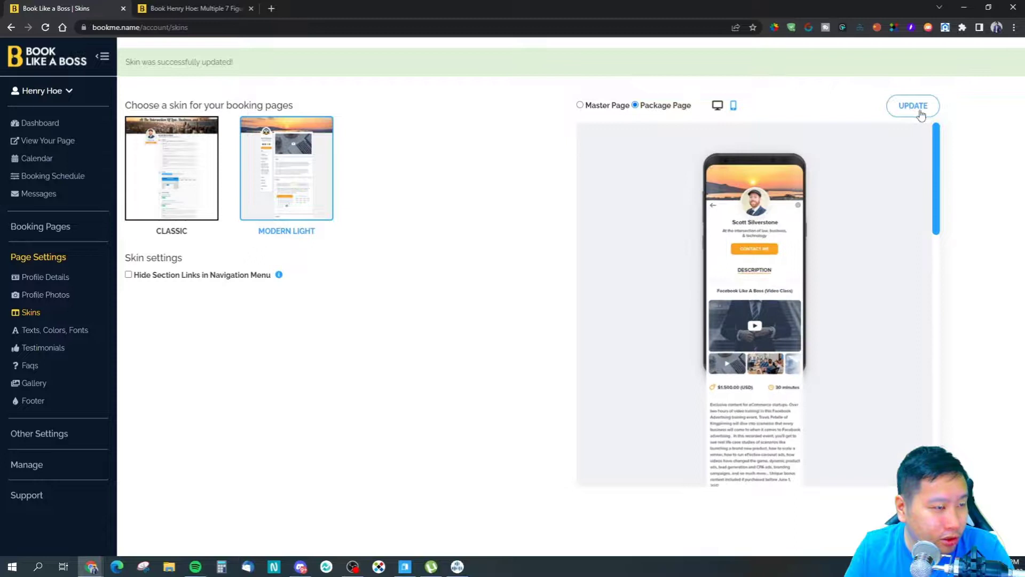
{"action": "scroll", "coordinate": [761, 282], "scroll_direction": "down", "scroll_amount": 7}
{"action": "scroll", "coordinate": [761, 282], "scroll_direction": "up", "scroll_amount": 5}
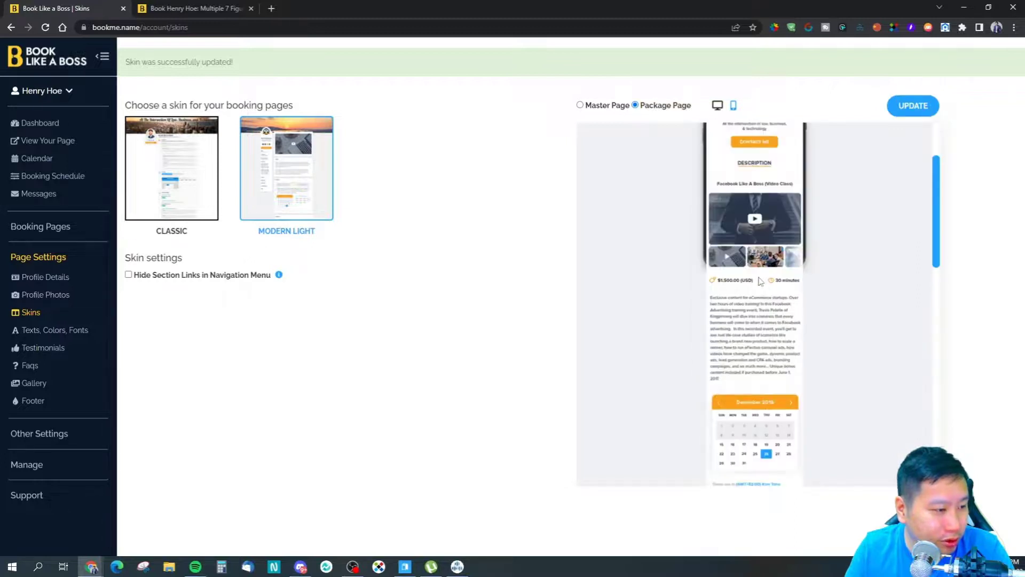
{"action": "scroll", "coordinate": [761, 281], "scroll_direction": "up", "scroll_amount": 2}
- Preview the Modern Light master page in mobile and desktop views and compare it with the Classic skin
{"action": "left_click", "coordinate": [599, 106]}
{"action": "left_click", "coordinate": [922, 108]}
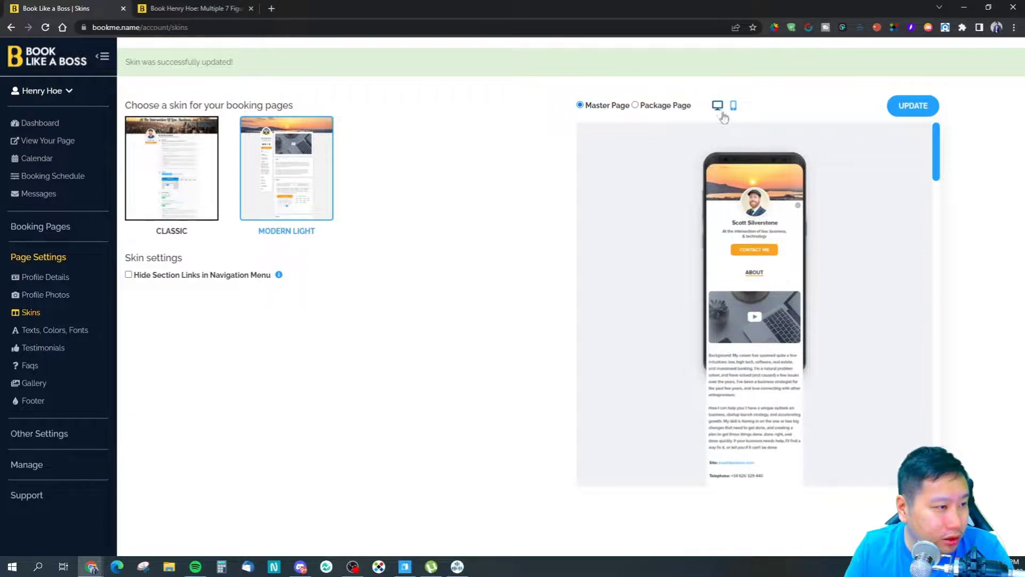
{"action": "left_click", "coordinate": [912, 110]}
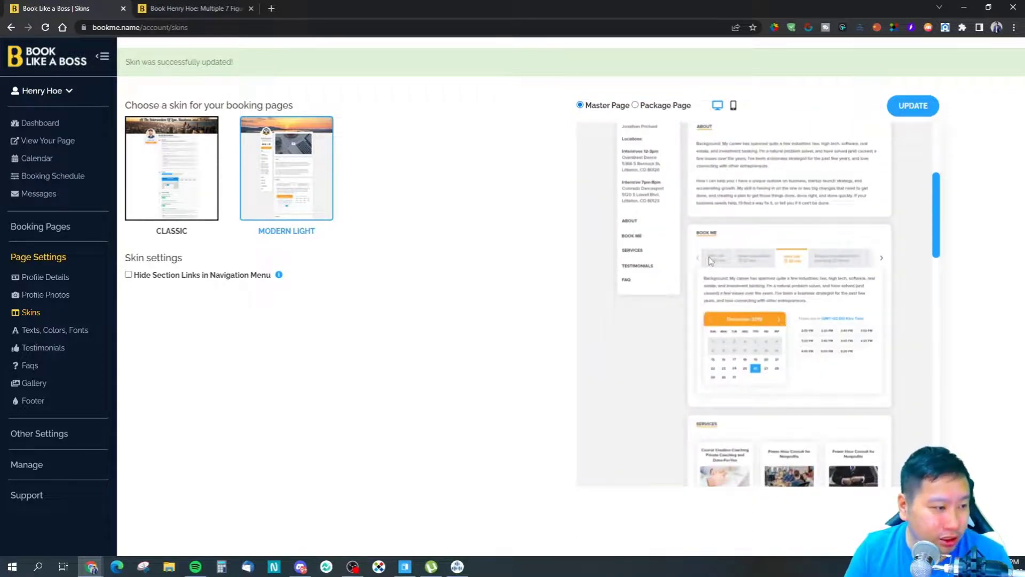
{"action": "left_click", "coordinate": [202, 153]}
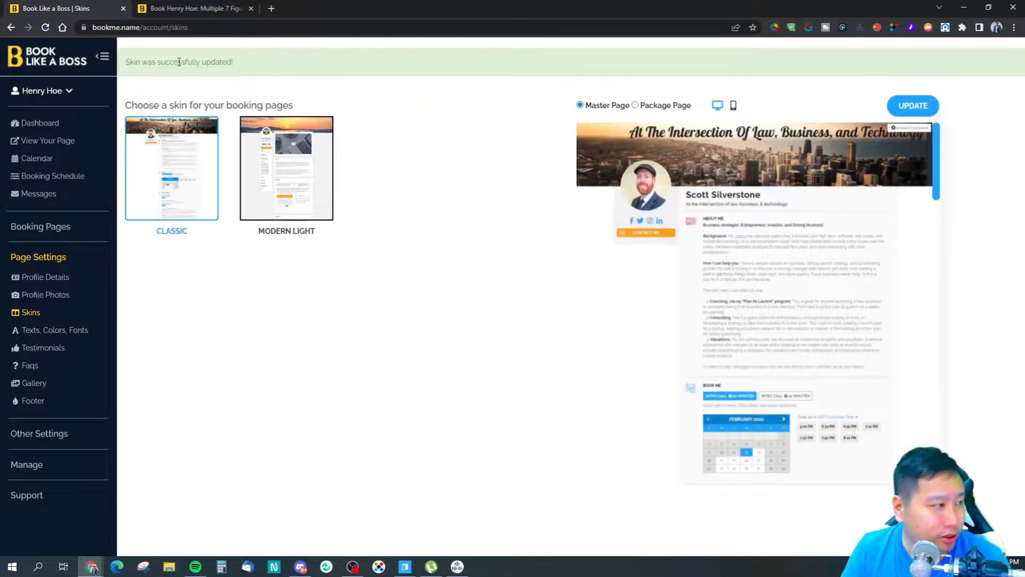
- Review the text, color and font settings, including the section colors, section headers and custom email messages
{"action": "left_click", "coordinate": [69, 332]}
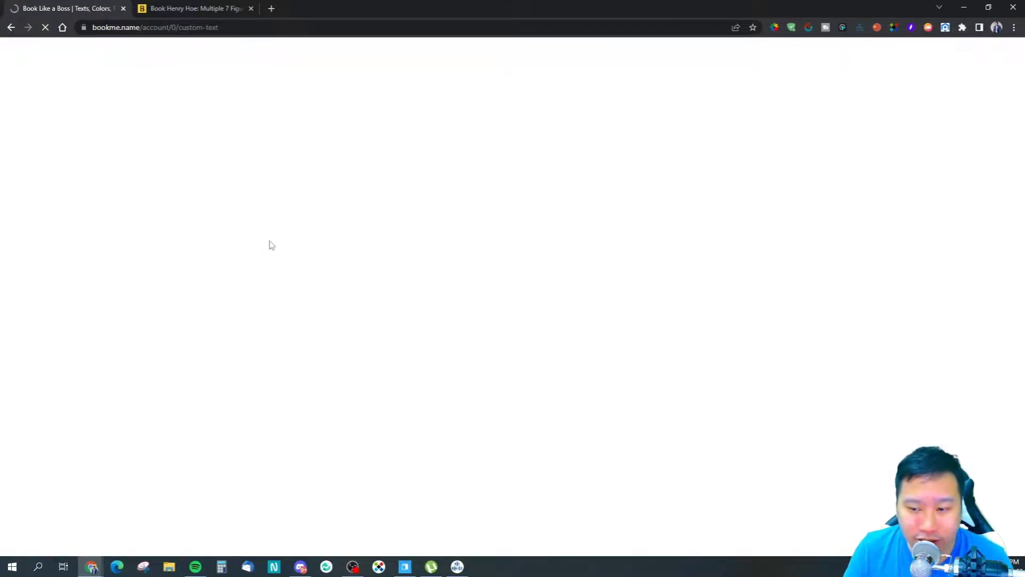
{"action": "scroll", "coordinate": [352, 340], "scroll_direction": "down", "scroll_amount": 5}
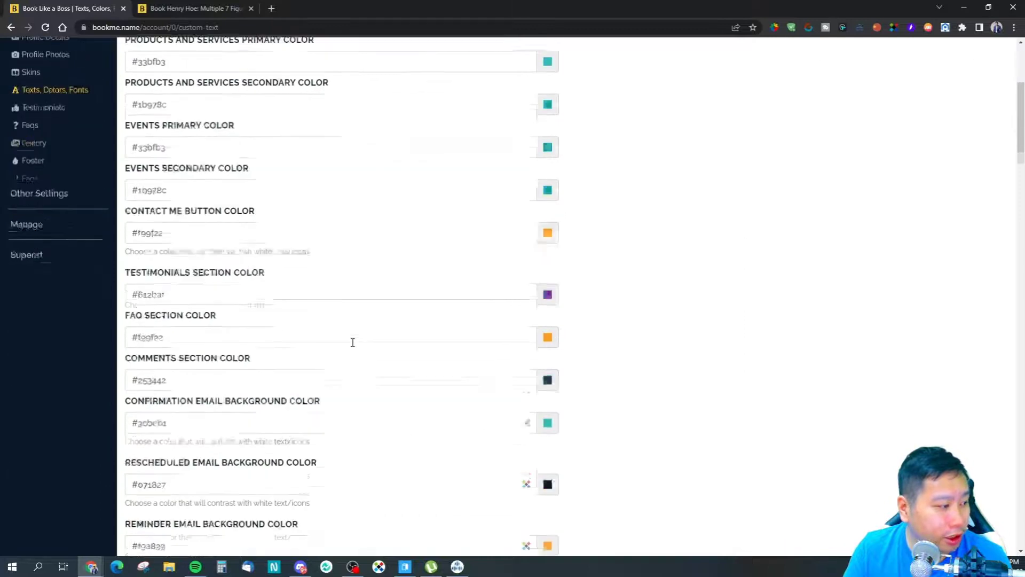
{"action": "scroll", "coordinate": [352, 339], "scroll_direction": "up", "scroll_amount": 5}
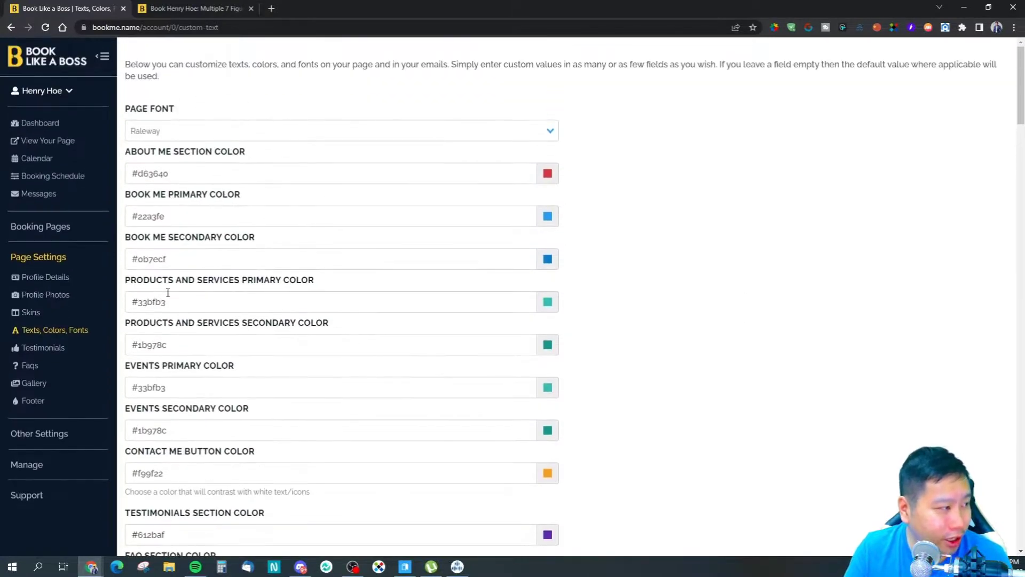
{"action": "scroll", "coordinate": [167, 293], "scroll_direction": "down", "scroll_amount": 20}
{"action": "scroll", "coordinate": [167, 286], "scroll_direction": "up", "scroll_amount": 5}
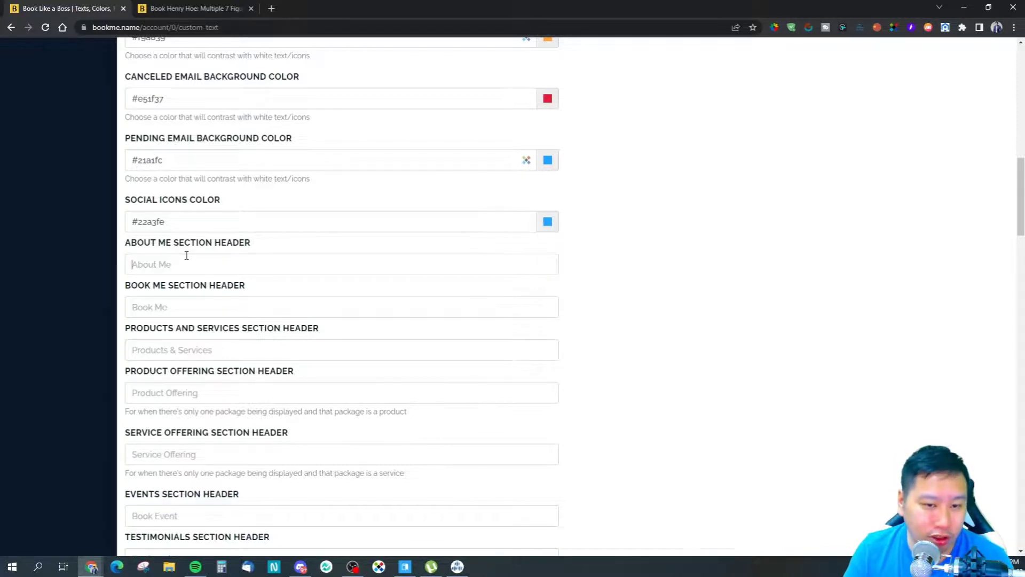
{"action": "scroll", "coordinate": [224, 392], "scroll_direction": "down", "scroll_amount": 15}
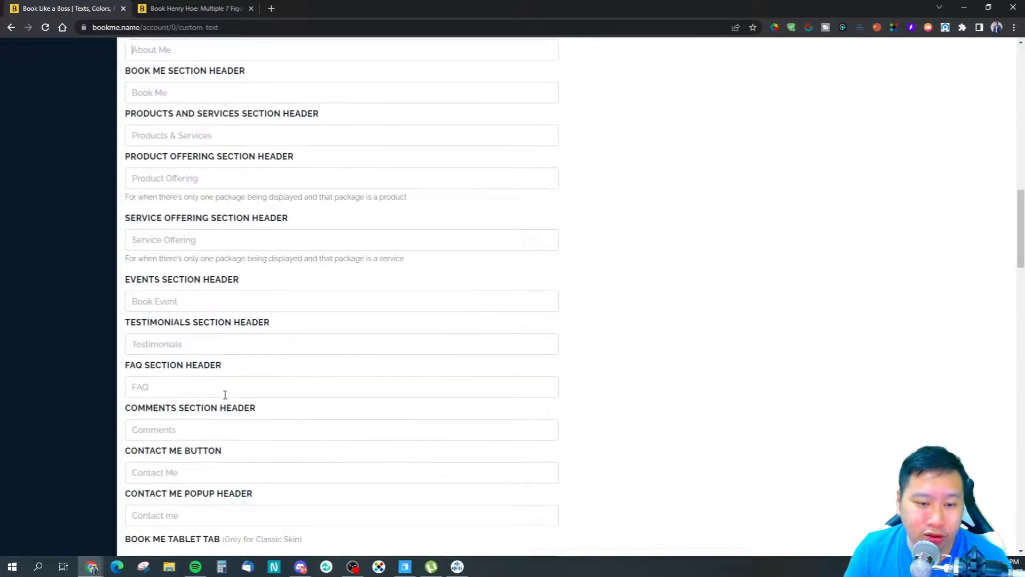
{"action": "scroll", "coordinate": [224, 391], "scroll_direction": "down", "scroll_amount": 11}
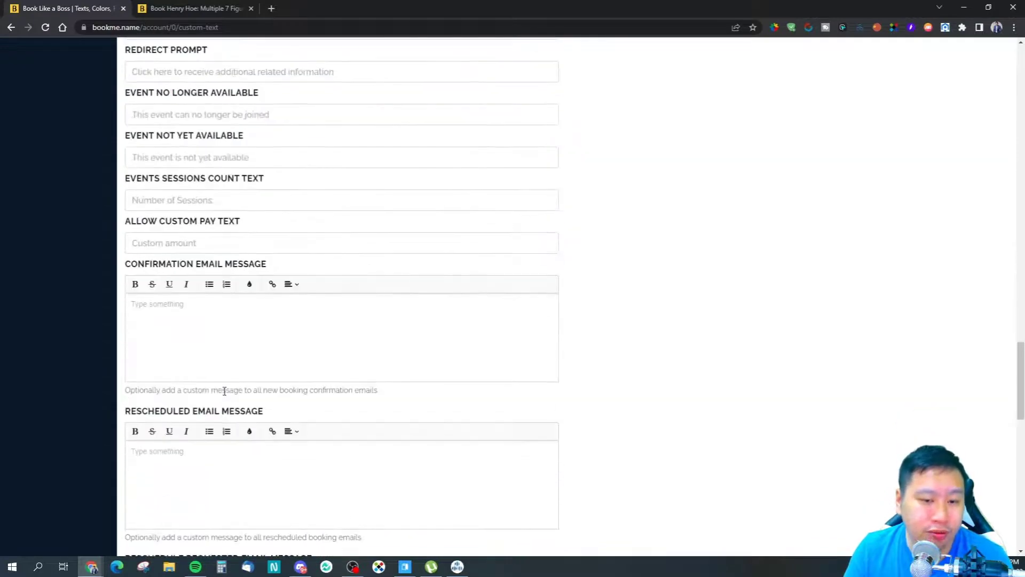
{"action": "scroll", "coordinate": [220, 387], "scroll_direction": "down", "scroll_amount": 14}
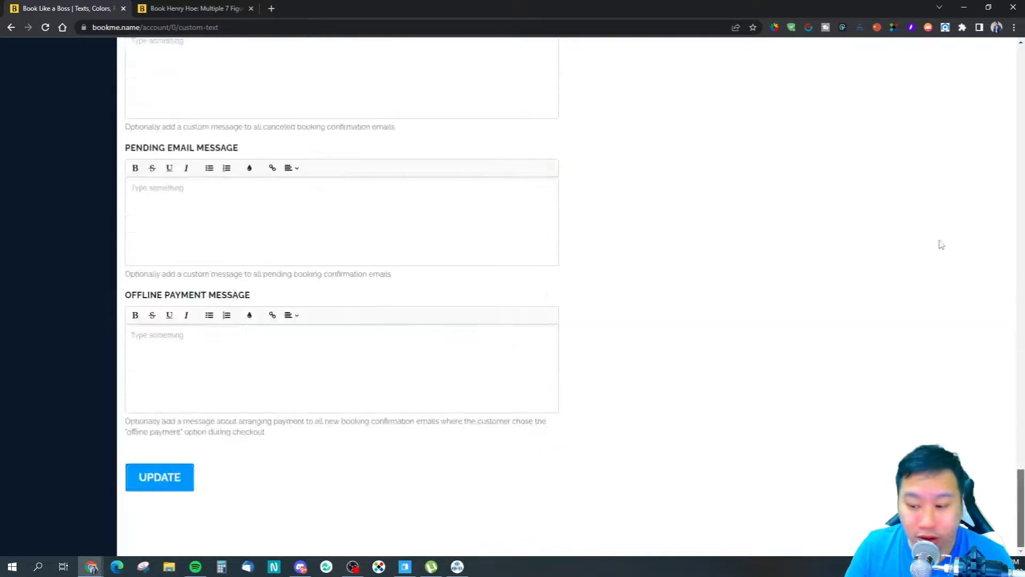
{"action": "left_click_drag", "start_coordinate": [1019, 470], "coordinate": [987, 62]}
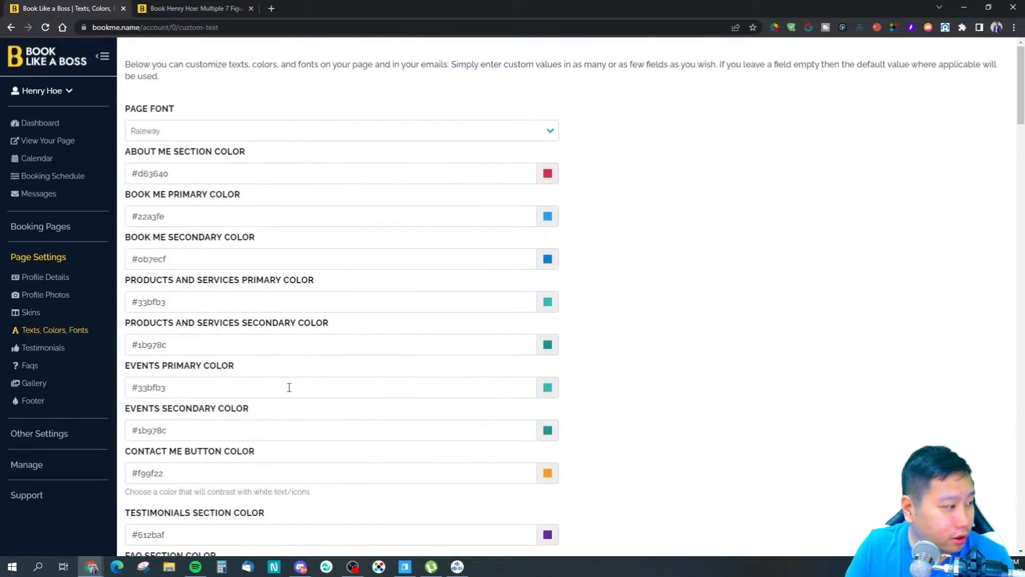
- Start a new testimonial, entering the reviewer's first name and the title "Youtube Viewer"
{"action": "left_click", "coordinate": [54, 354]}
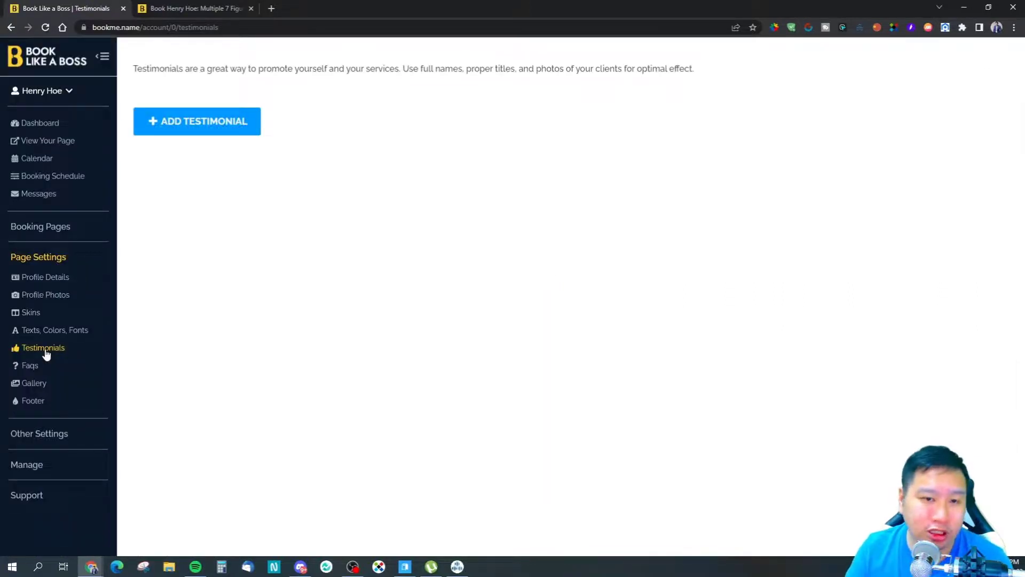
{"action": "left_click", "coordinate": [181, 128]}
{"action": "left_click", "coordinate": [193, 119]}
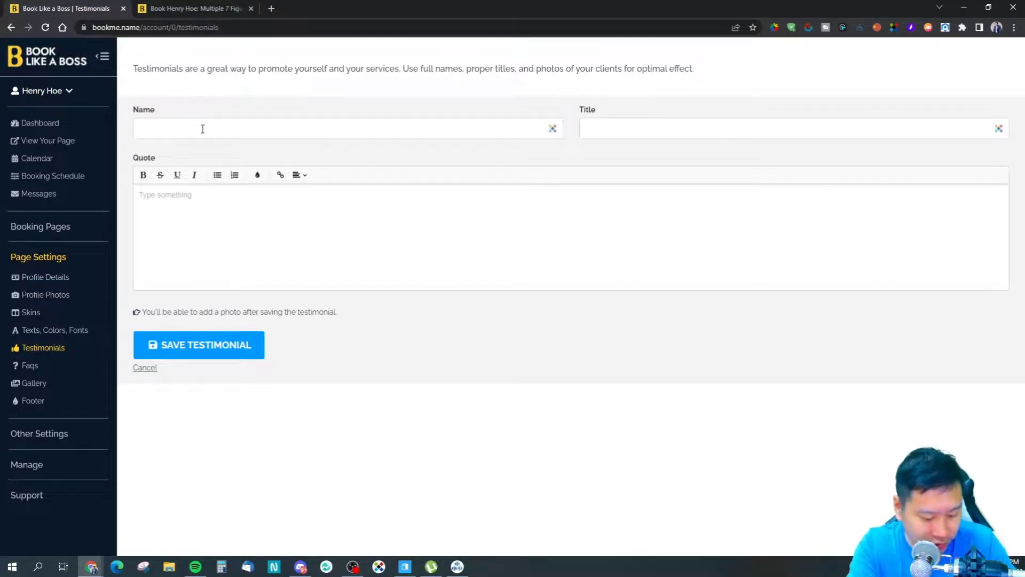
{"action": "key", "text": "Tab"}
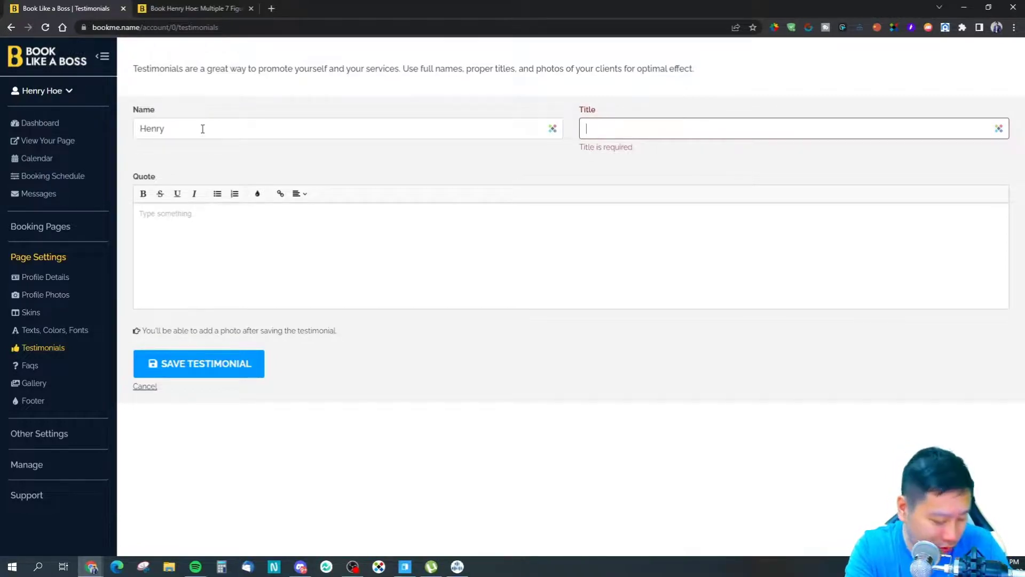
{"action": "type", "text": "C"}
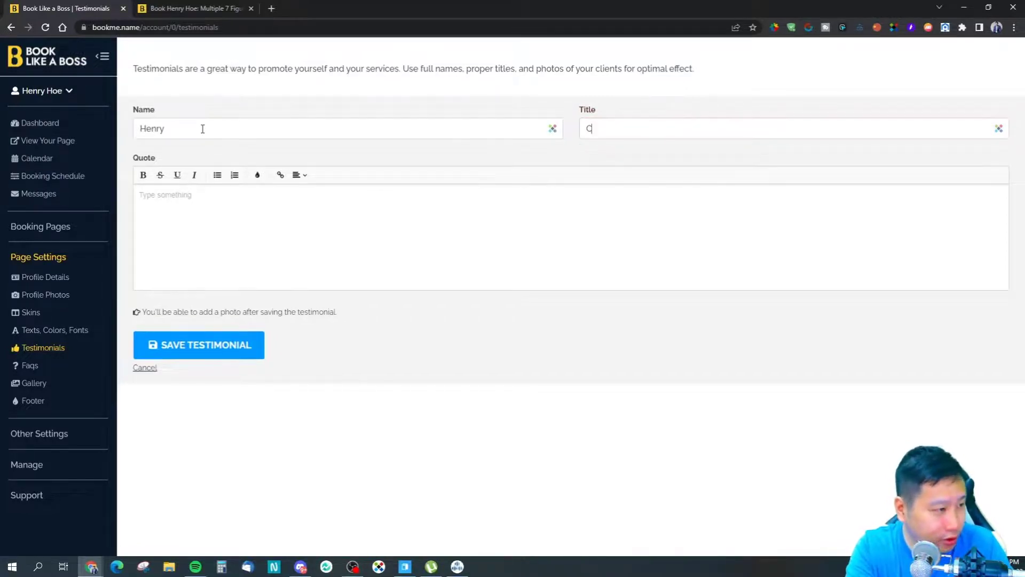
{"action": "key", "text": "BackSpace"}
{"action": "type", "text": "Youtube "}
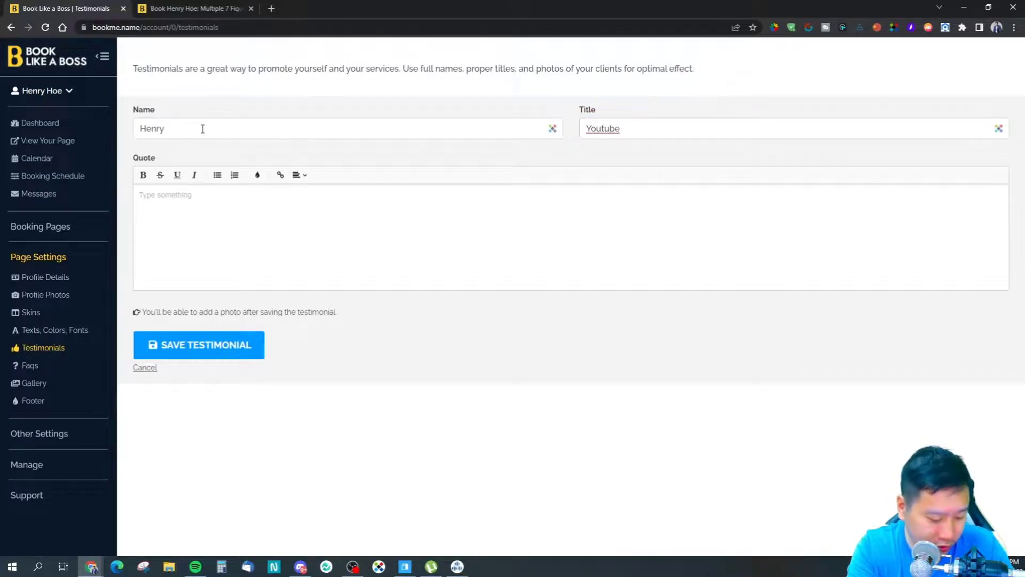
{"action": "type", "text": "Viewer"}
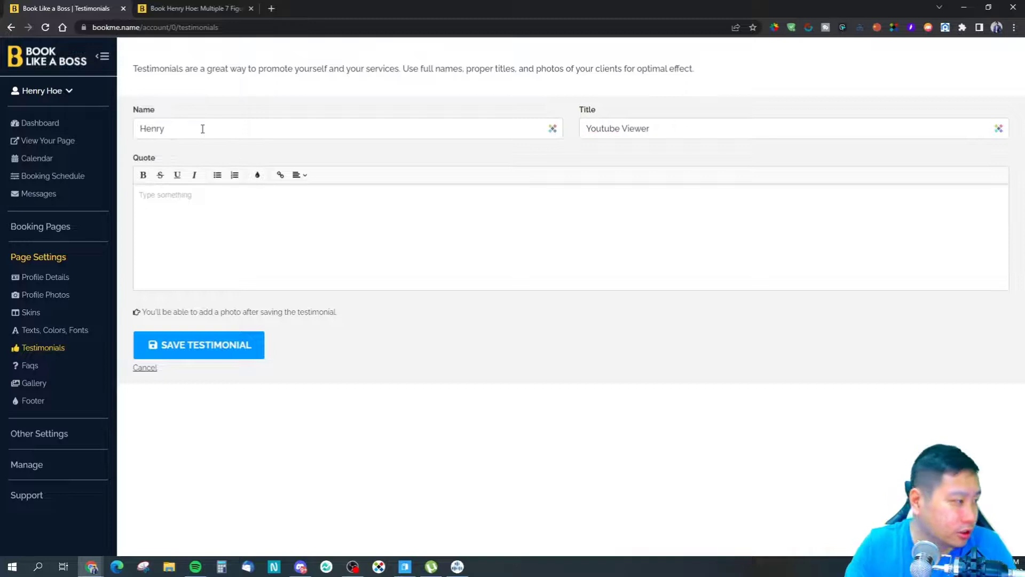
- Enter a quote calling the host "an expert in eCommerce. I respect him." and save the testimonial
{"action": "left_click", "coordinate": [198, 196]}
{"action": "type", "text": "Henry is an expert in"}
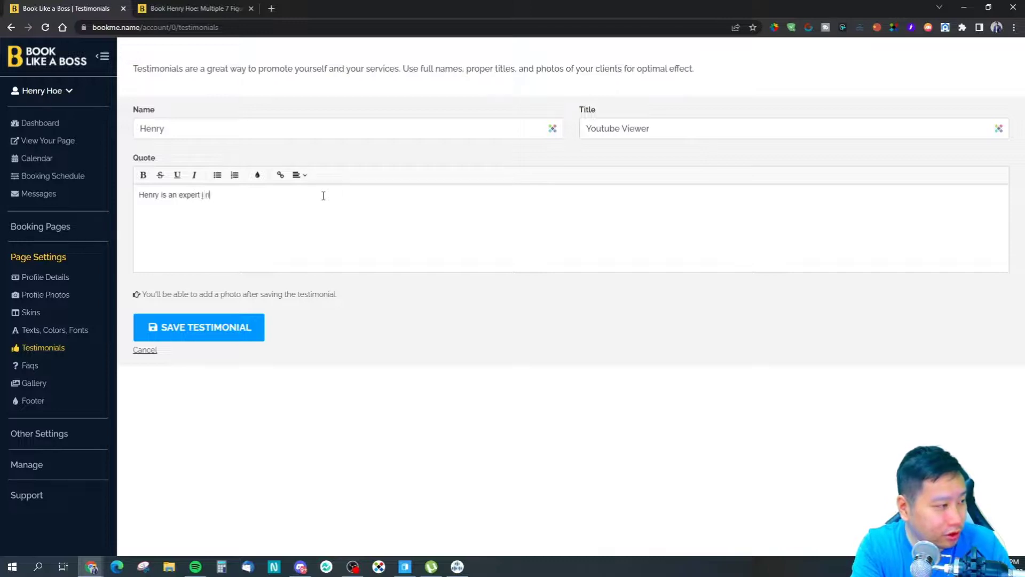
{"action": "type", "text": " eCommerce. I respect him."}
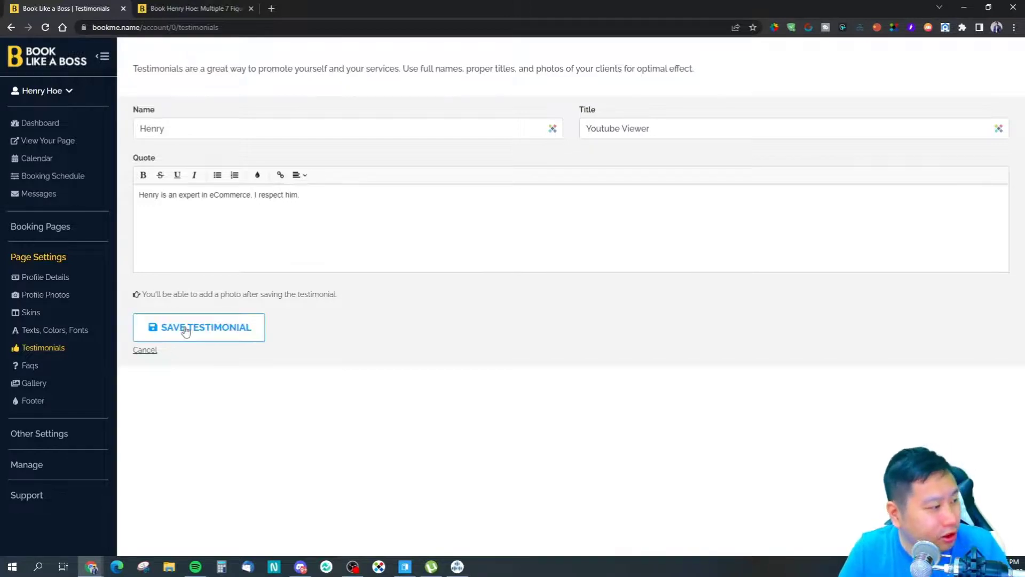
{"action": "left_click", "coordinate": [184, 328]}
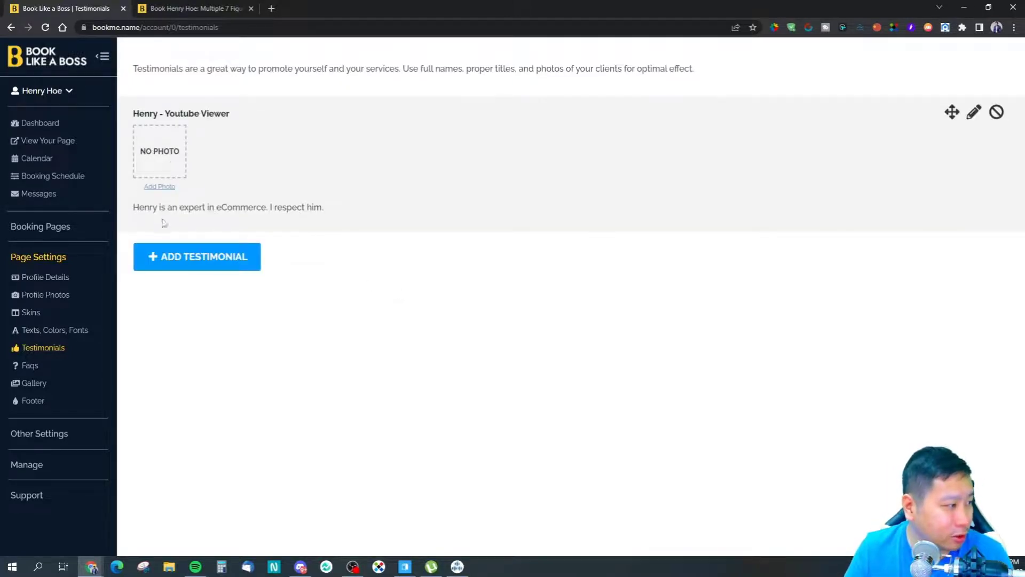
{"action": "left_click", "coordinate": [161, 165]}
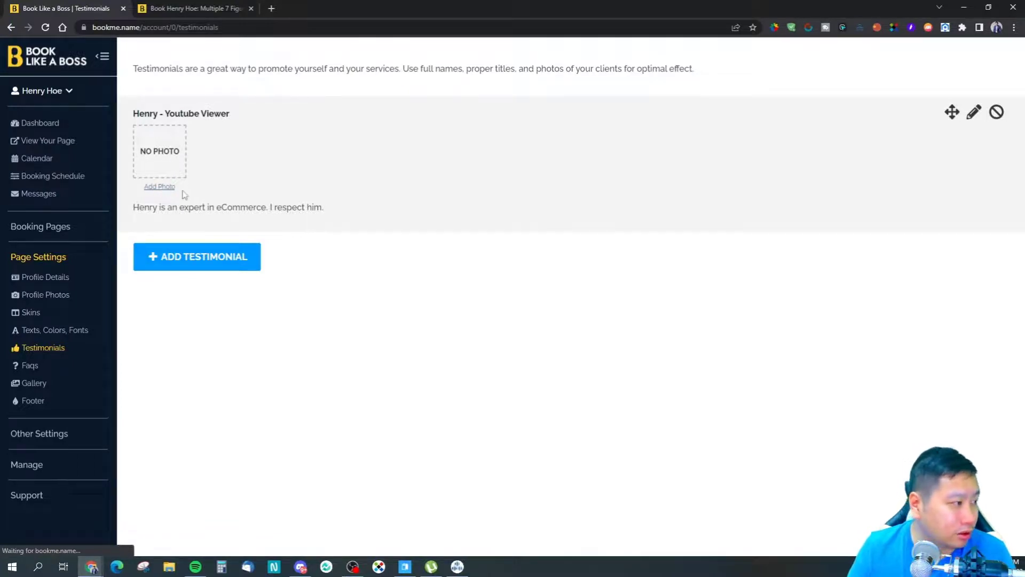
- Reload the public booking page and check how the testimonial is displayed, comparing it with the testimonial settings
{"action": "left_click", "coordinate": [155, 9]}
{"action": "left_click", "coordinate": [47, 28]}
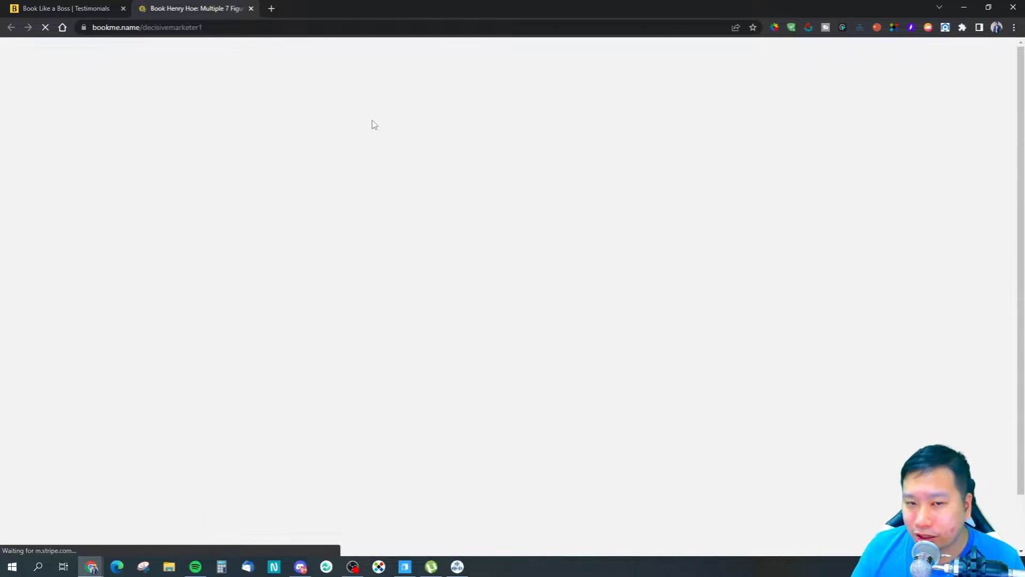
{"action": "scroll", "coordinate": [581, 265], "scroll_direction": "down", "scroll_amount": 10}
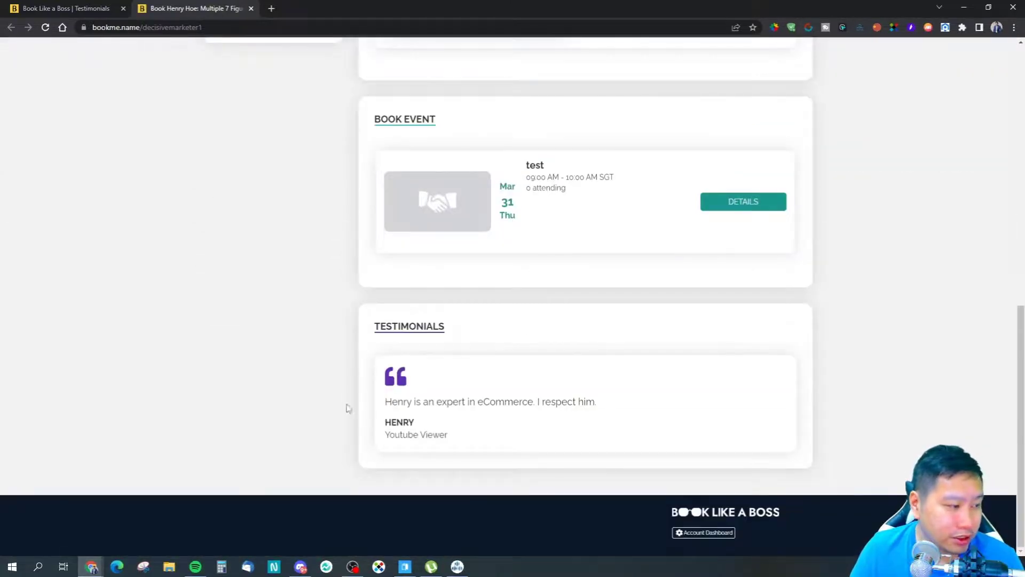
{"action": "left_click", "coordinate": [43, 7]}
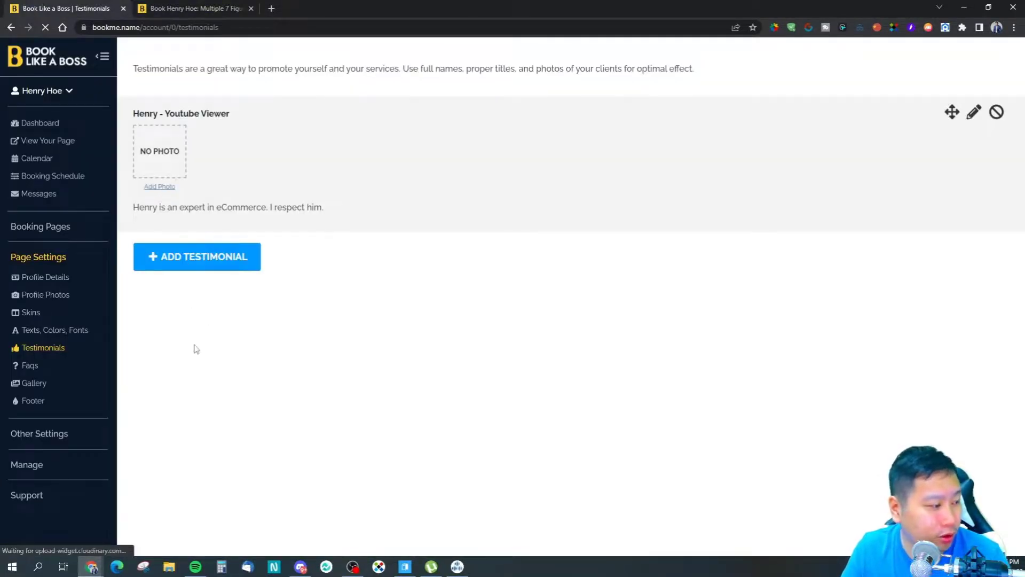
{"action": "left_click", "coordinate": [180, 7]}
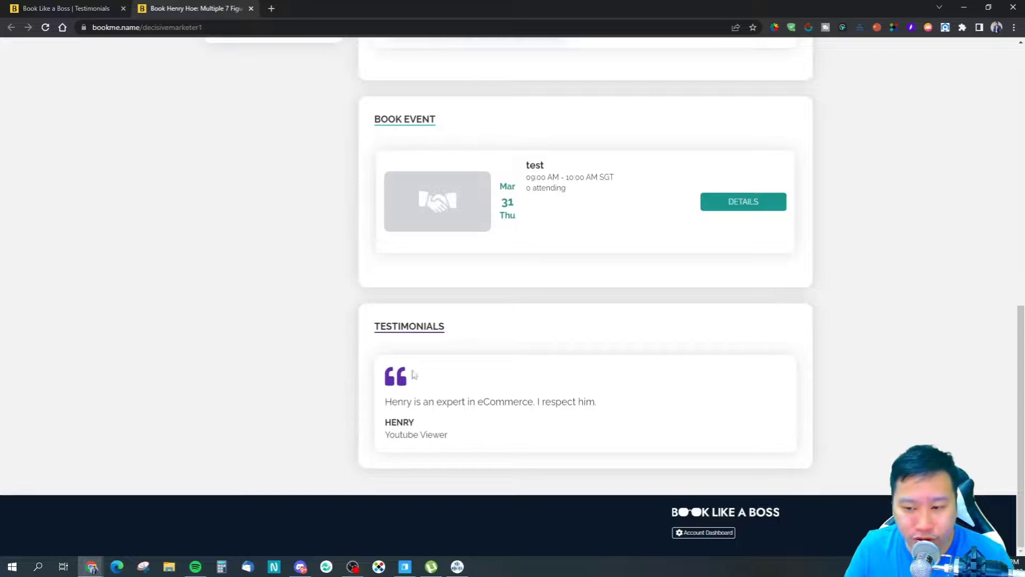
{"action": "left_click", "coordinate": [72, 7]}
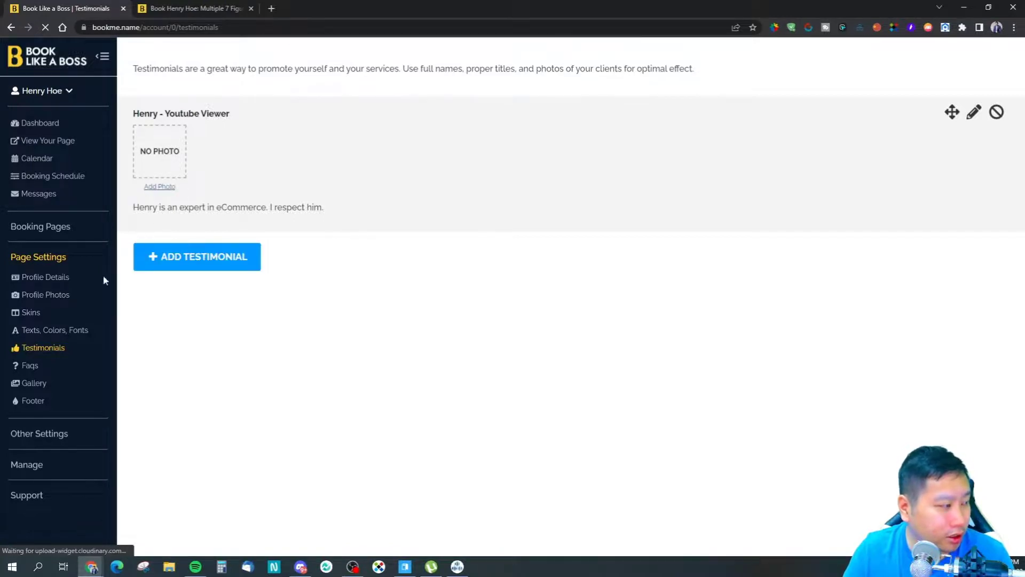
- Start a new entry in the FAQ settings with the question "Can I cancel my booking?"
{"action": "left_click", "coordinate": [31, 366]}
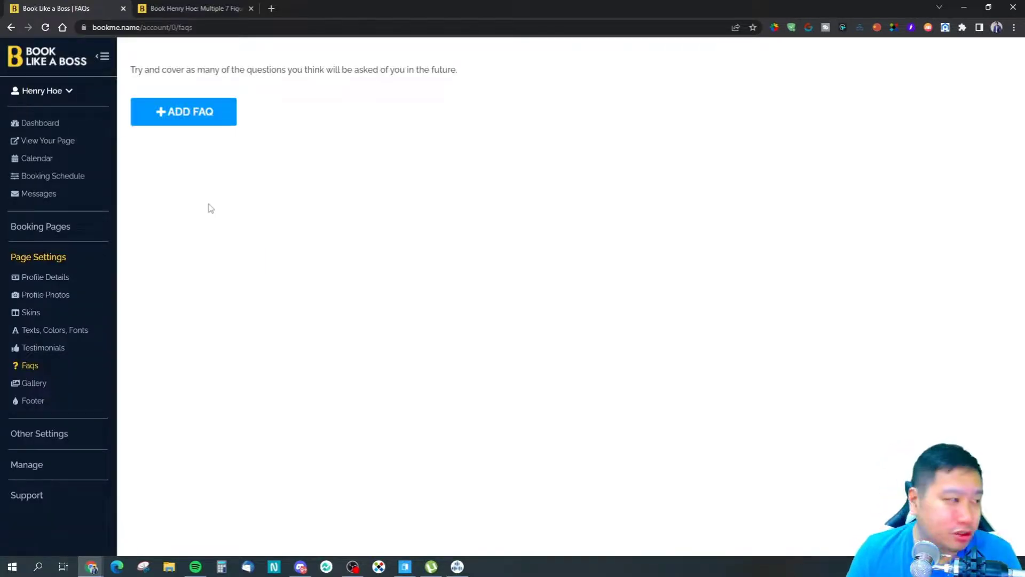
{"action": "left_click", "coordinate": [186, 111]}
{"action": "left_click", "coordinate": [245, 112]}
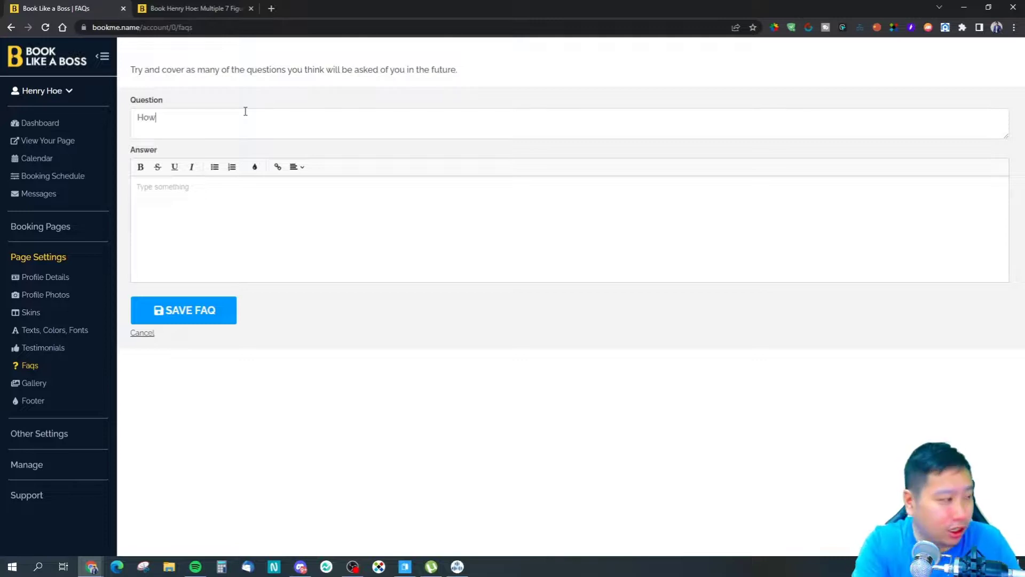
{"action": "type", "text": "How Early i"}
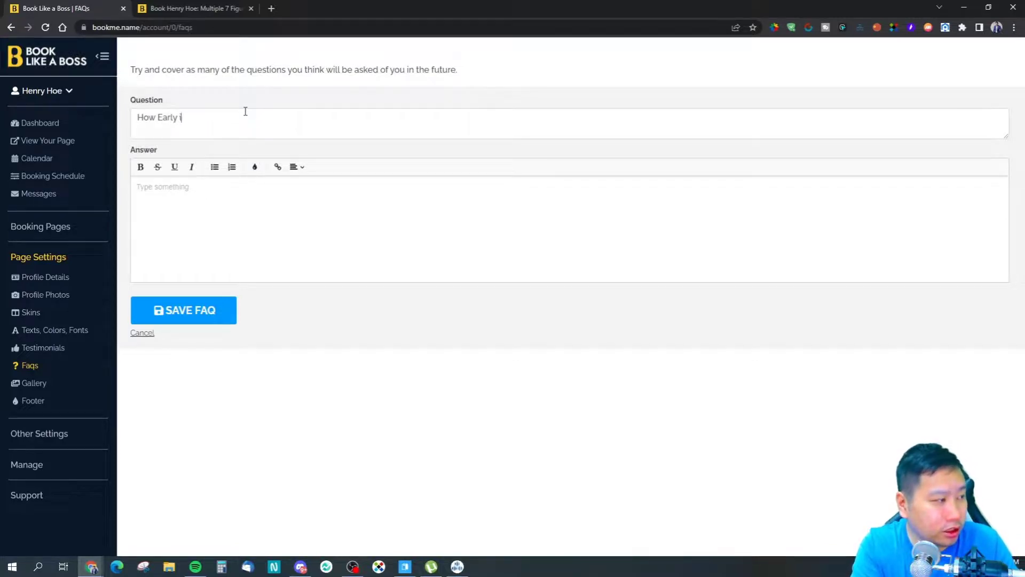
{"action": "type", "text": "l"}
{"action": "key", "text": "BackSpace"}
{"action": "key", "text": "BackSpace"}
{"action": "key", "text": "BackSpace"}
{"action": "key", "text": "BackSpace"}
{"action": "key", "text": "BackSpace"}
{"action": "key", "text": "BackSpace"}
{"action": "key", "text": "BackSpace"}
{"action": "key", "text": "BackSpace"}
{"action": "type", "text": "Can"}
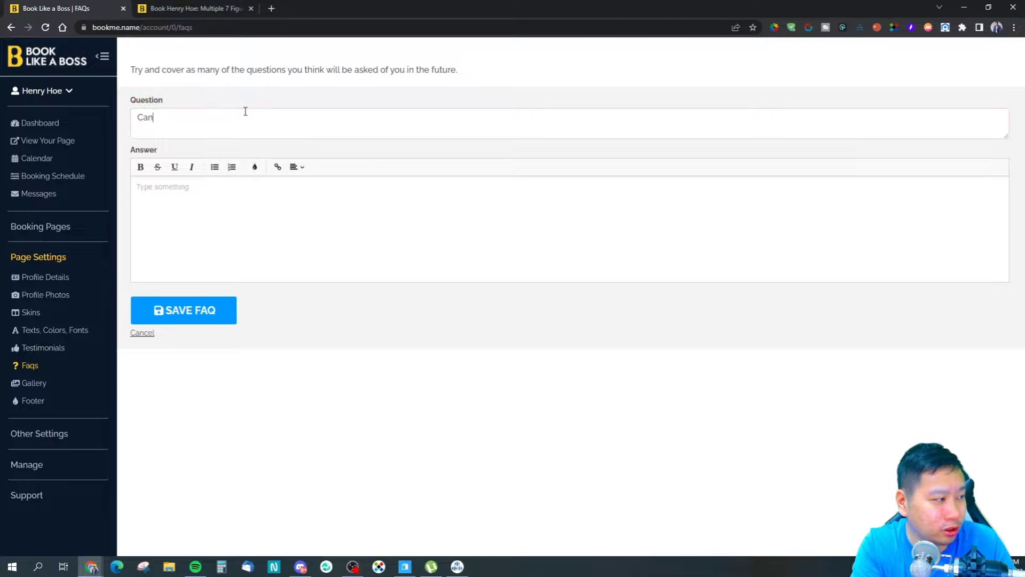
{"action": "type", "text": " I cancel my booking?"}
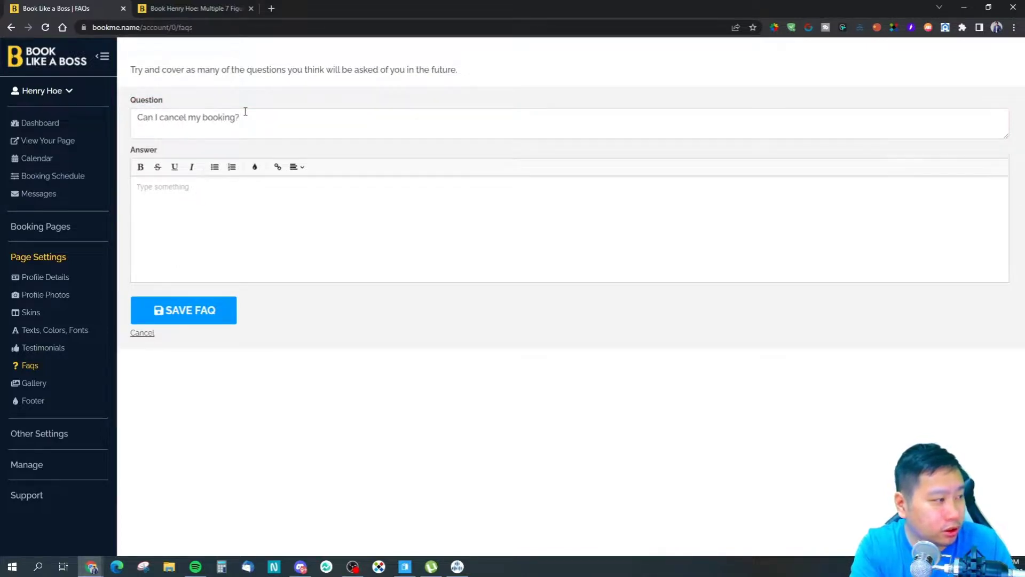
- Enter the FAQ answer "Yes. But I will never meet you again." and save the entry
{"action": "left_click", "coordinate": [166, 208]}
{"action": "type", "text": "y"}
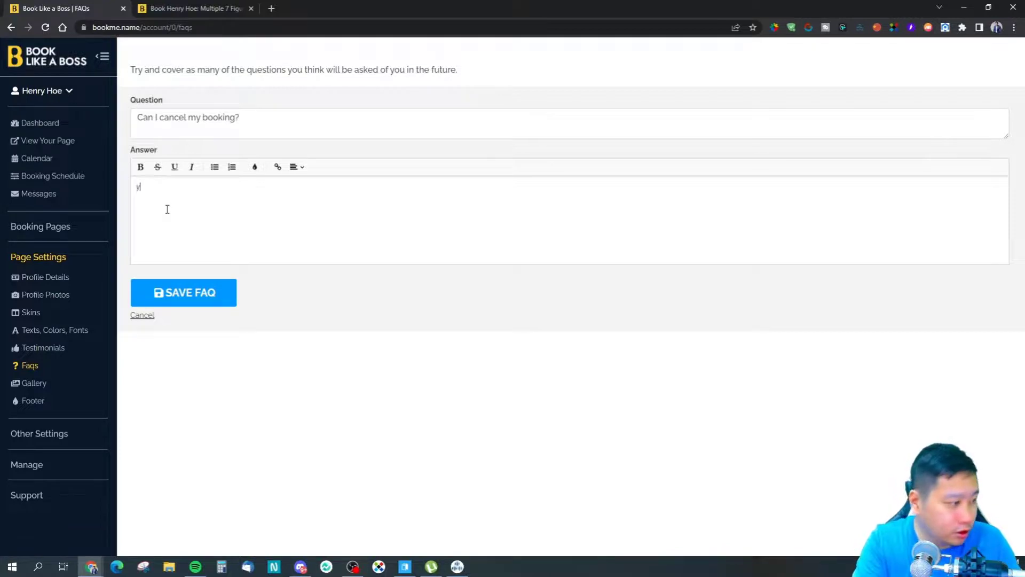
{"action": "key", "text": "BackSpace"}
{"action": "type", "text": "Y"}
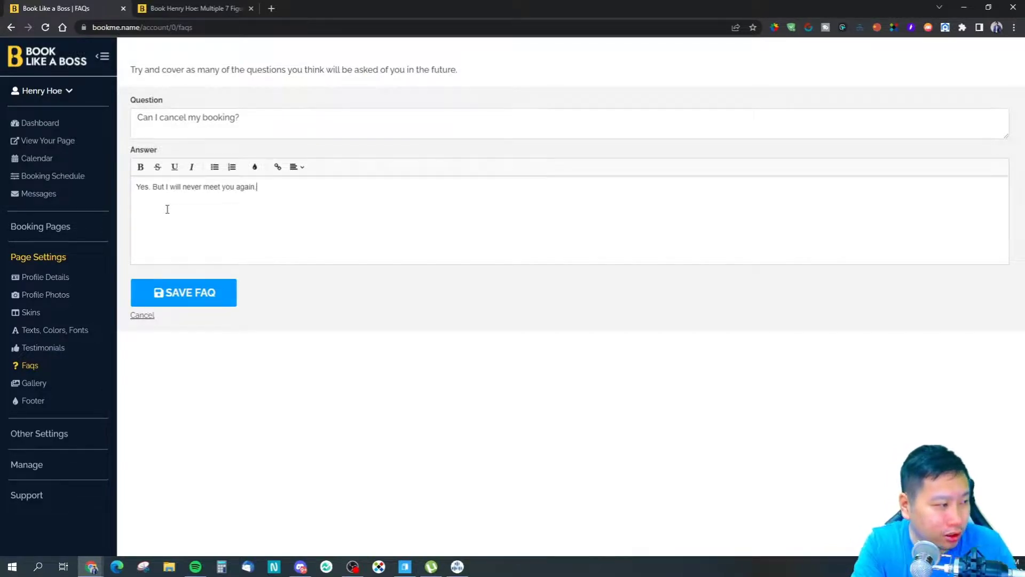
{"action": "left_click", "coordinate": [193, 301]}
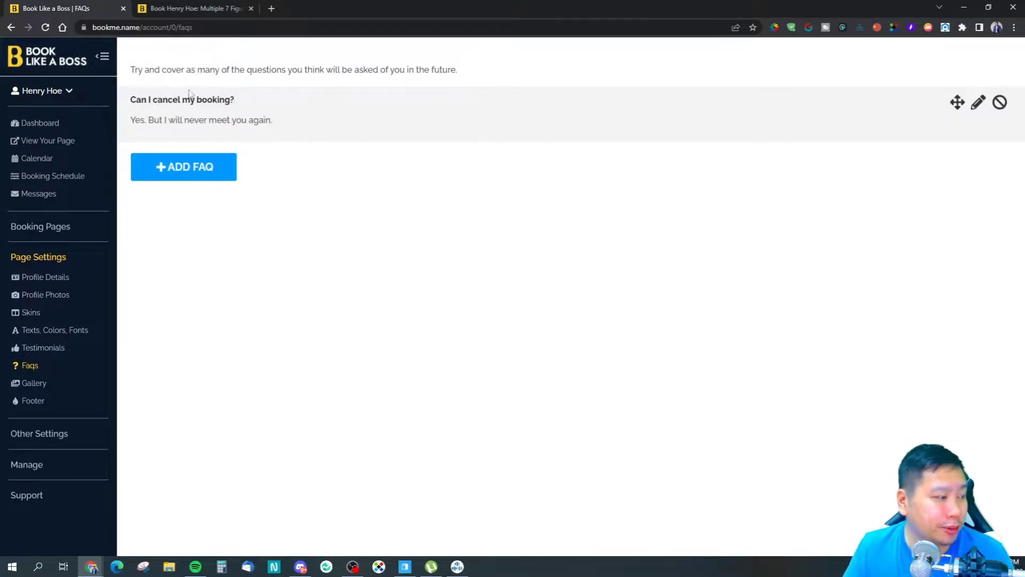
- Reload the public booking page and test expanding and collapsing the cancellation question in its FAQ section
{"action": "left_click", "coordinate": [219, 5]}
{"action": "left_click", "coordinate": [44, 28]}
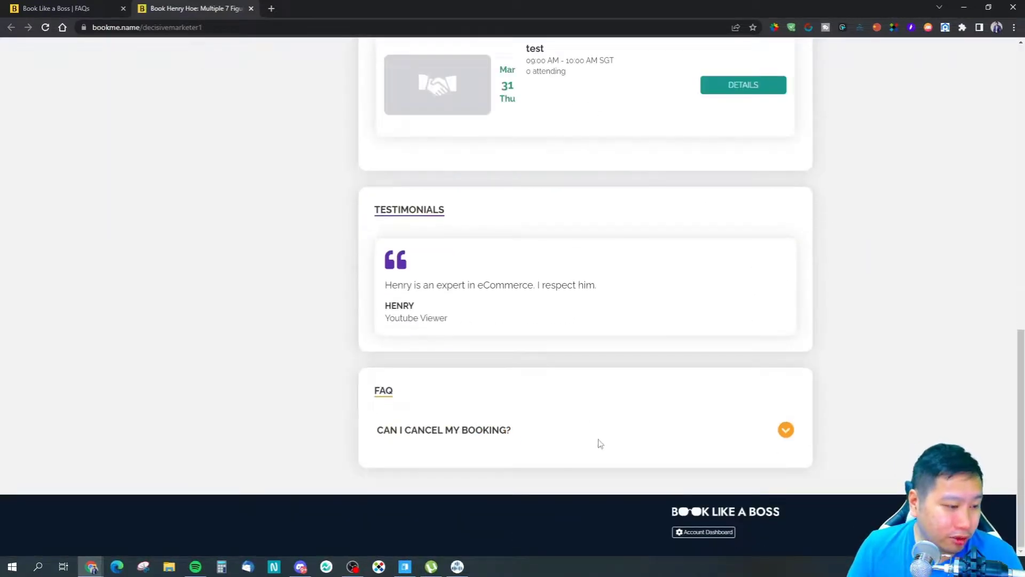
{"action": "left_click", "coordinate": [787, 431]}
{"action": "left_click", "coordinate": [788, 400]}
{"action": "left_click", "coordinate": [790, 431]}
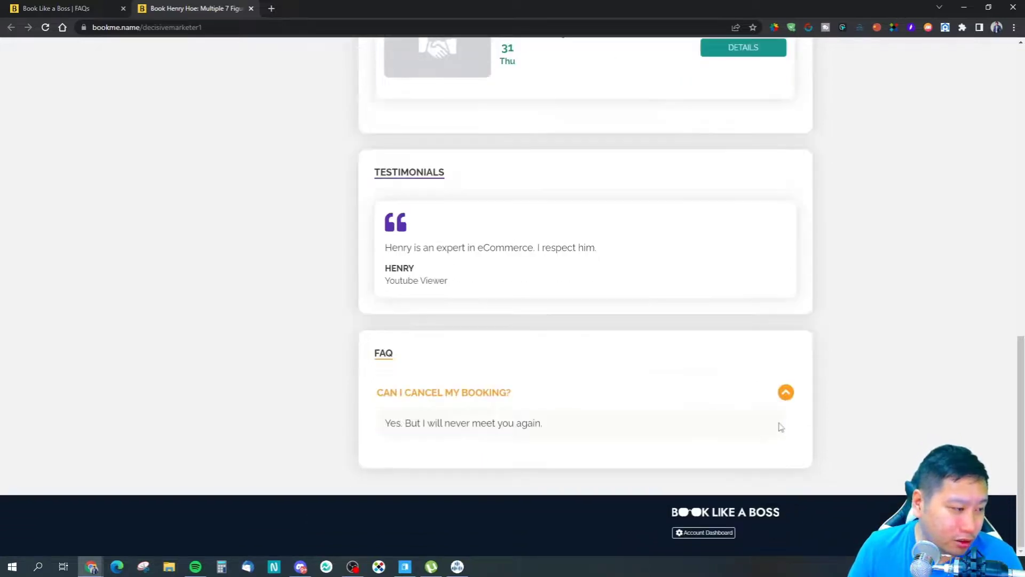
{"action": "left_click", "coordinate": [790, 399]}
{"action": "left_click", "coordinate": [790, 430]}
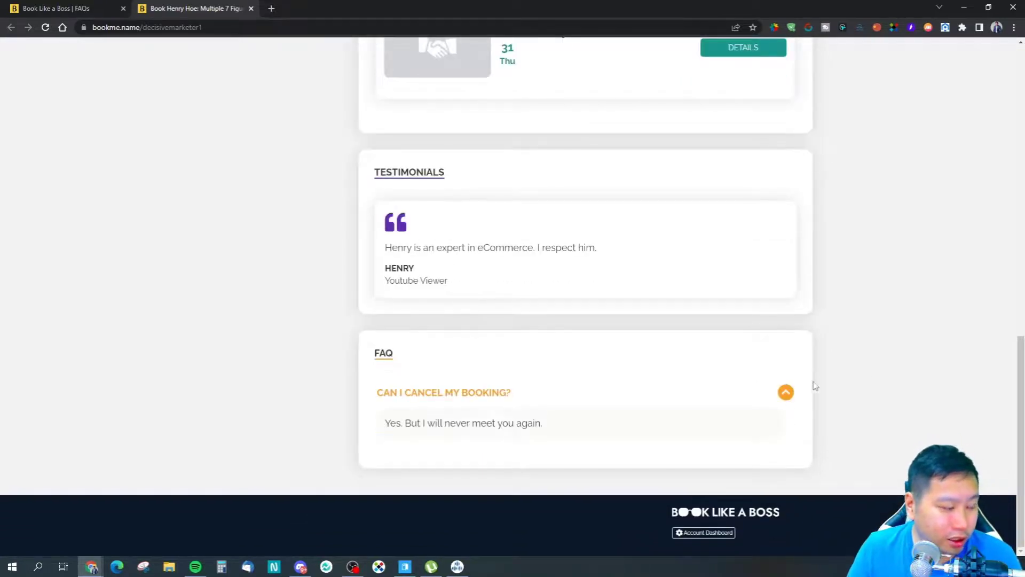
- Upload the chatwidgets image from the Download folder to the page's gallery
{"action": "left_click", "coordinate": [21, 5]}
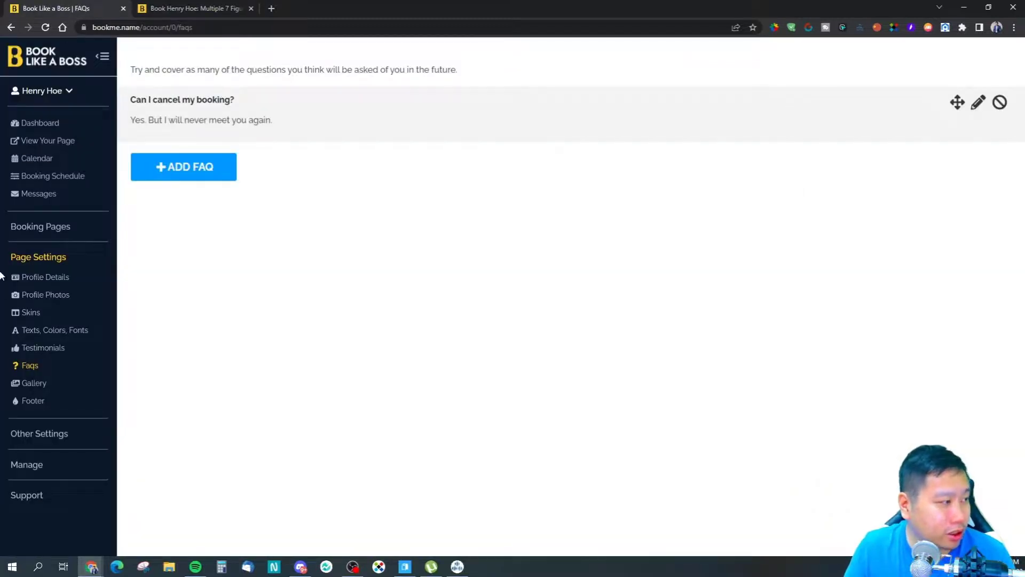
{"action": "left_click", "coordinate": [40, 386]}
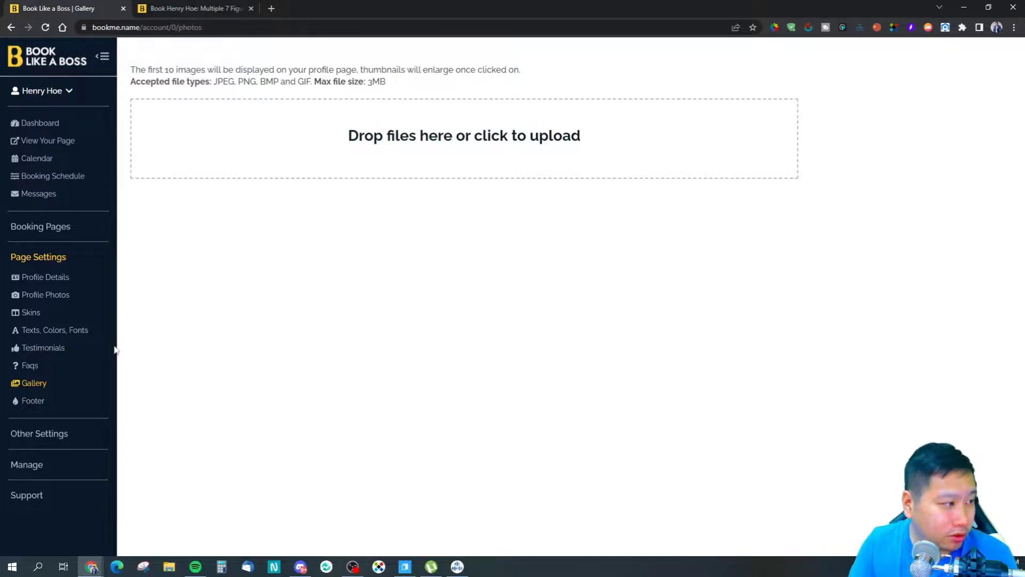
{"action": "left_click", "coordinate": [405, 144]}
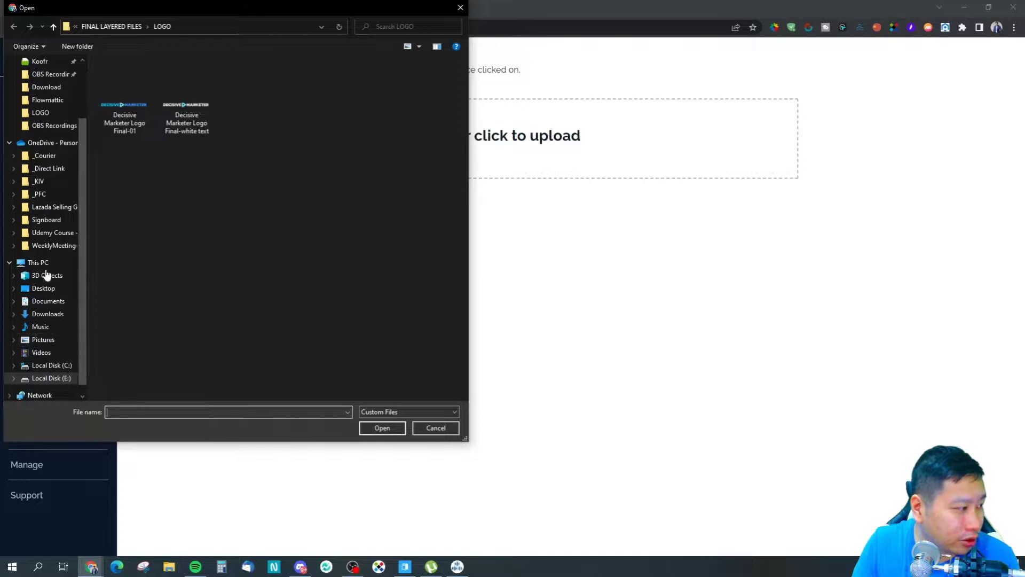
{"action": "left_click", "coordinate": [49, 87]}
{"action": "scroll", "coordinate": [293, 322], "scroll_direction": "down", "scroll_amount": 10}
{"action": "scroll", "coordinate": [296, 322], "scroll_direction": "down", "scroll_amount": 5}
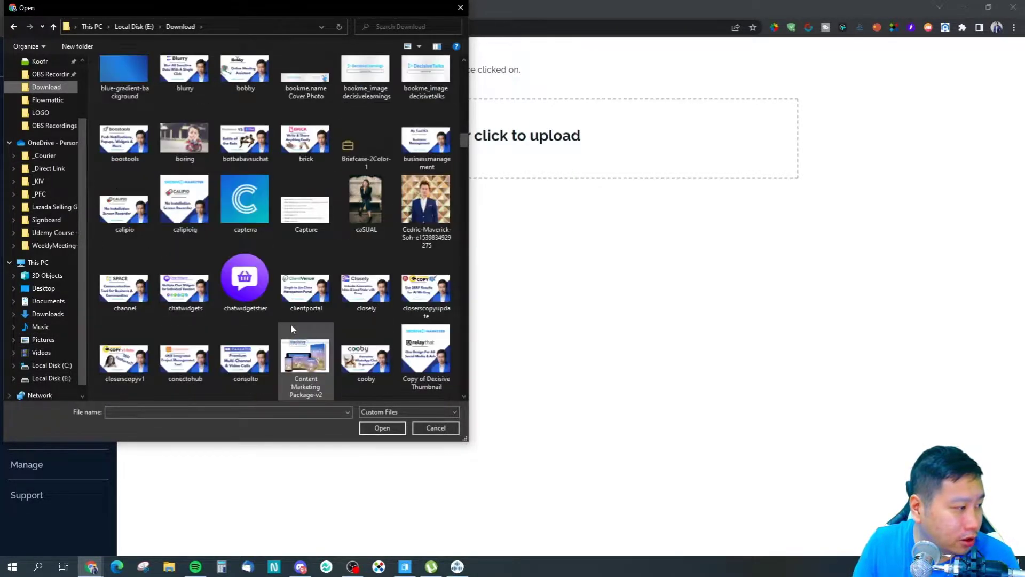
{"action": "left_click", "coordinate": [182, 309]}
{"action": "left_click", "coordinate": [380, 428]}
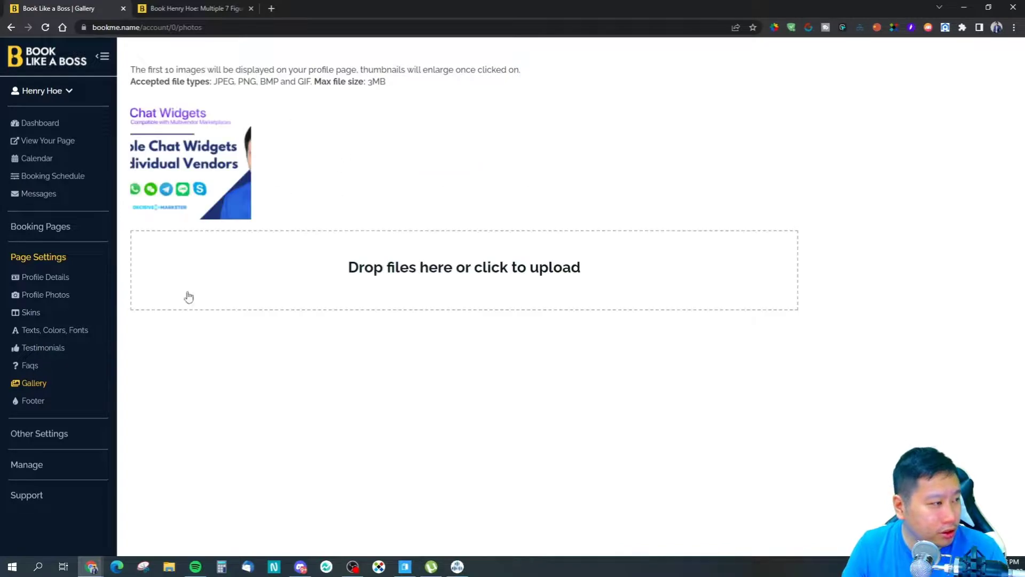
- Reload the public booking page, review the footer settings, and toggle the social media icons on and back off
{"action": "left_click", "coordinate": [41, 404]}
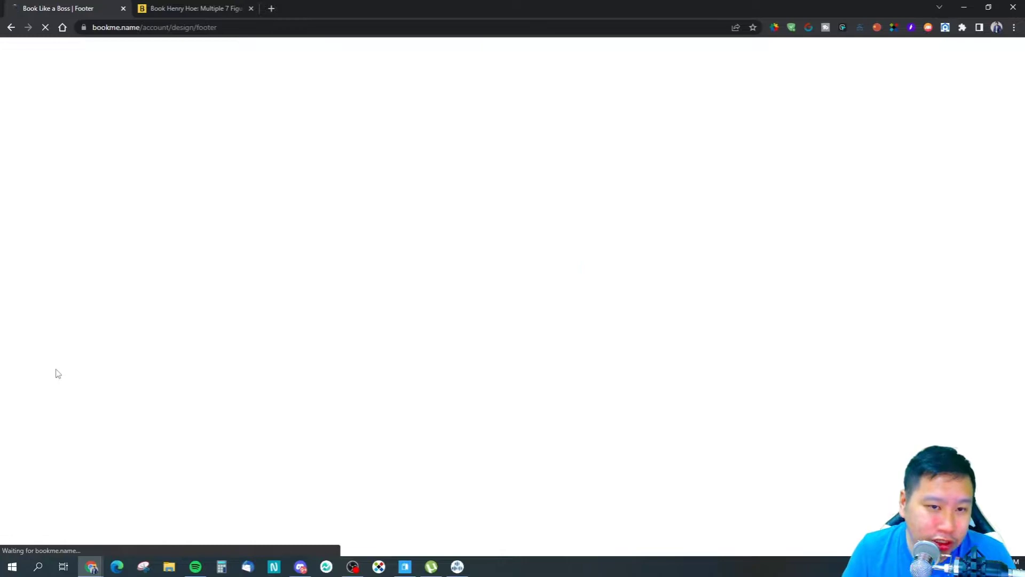
{"action": "left_click", "coordinate": [166, 8]}
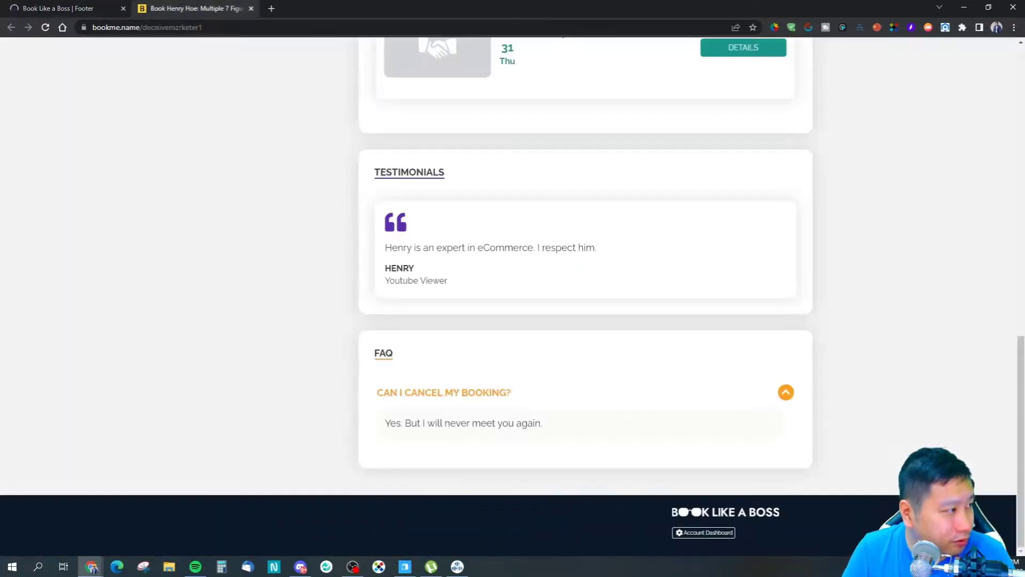
{"action": "left_click", "coordinate": [46, 28]}
{"action": "left_click", "coordinate": [64, 8]}
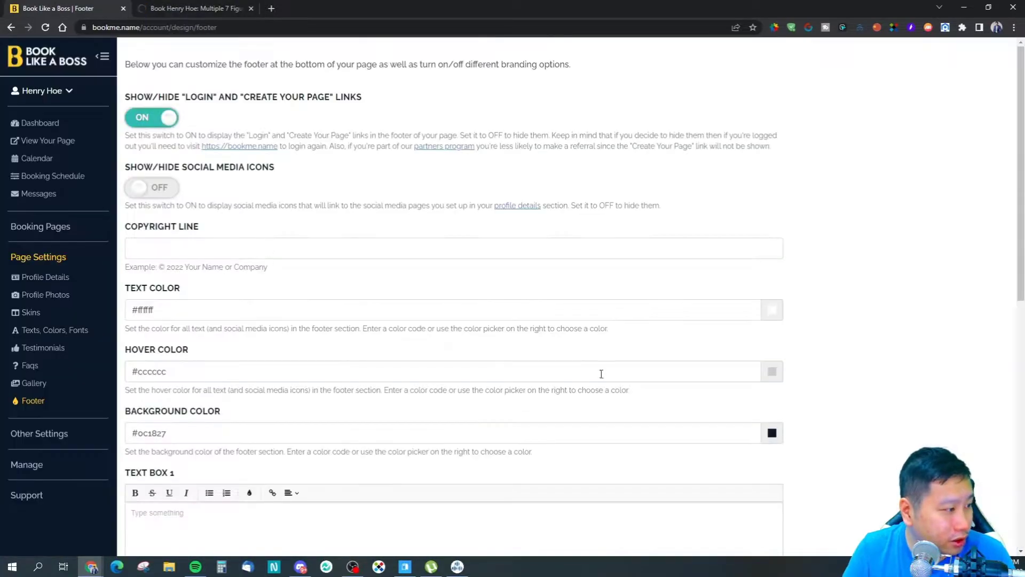
{"action": "scroll", "coordinate": [872, 402], "scroll_direction": "down", "scroll_amount": 10}
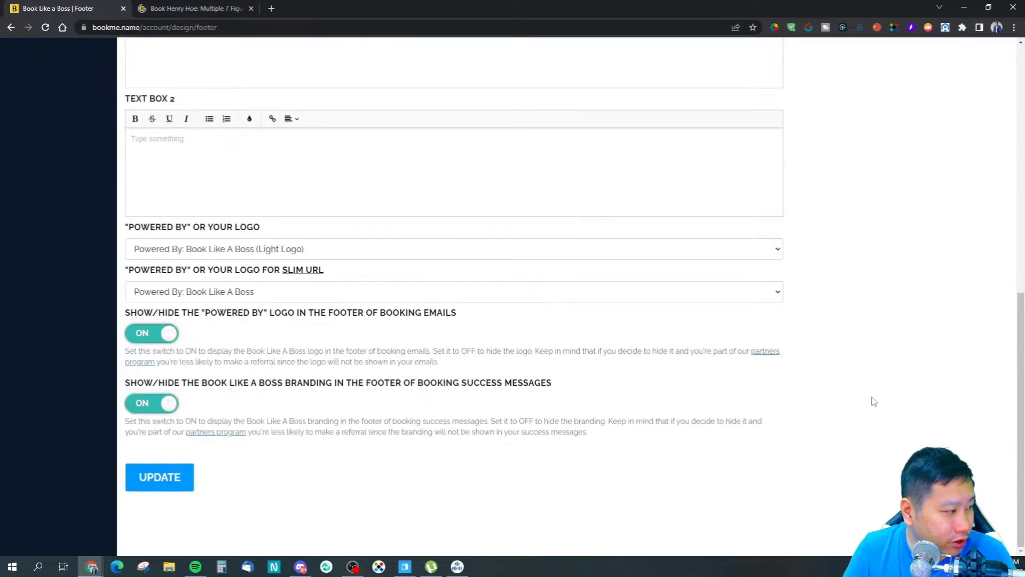
{"action": "scroll", "coordinate": [163, 241], "scroll_direction": "up", "scroll_amount": 10}
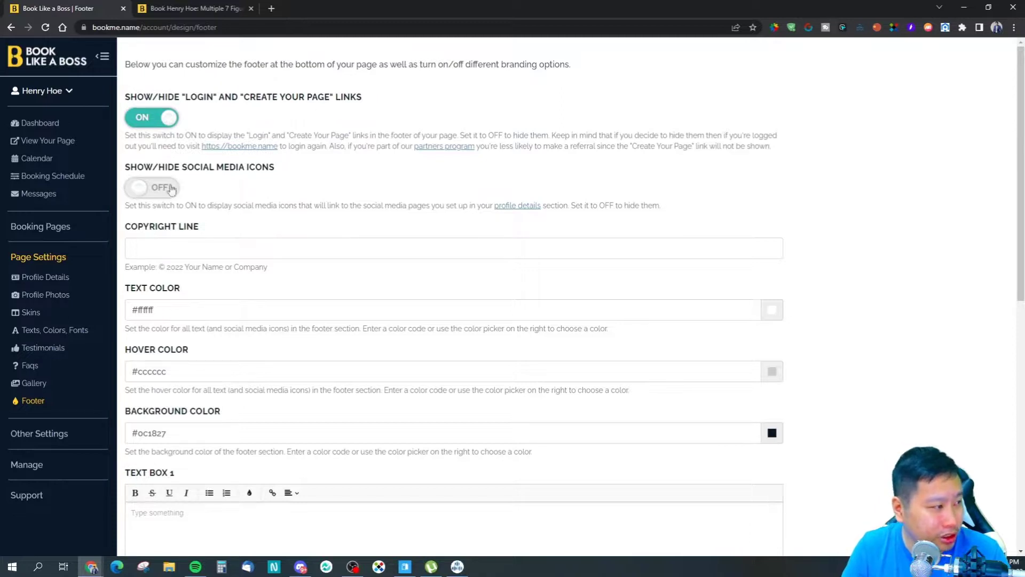
{"action": "left_click", "coordinate": [155, 193]}
{"action": "left_click", "coordinate": [161, 197]}
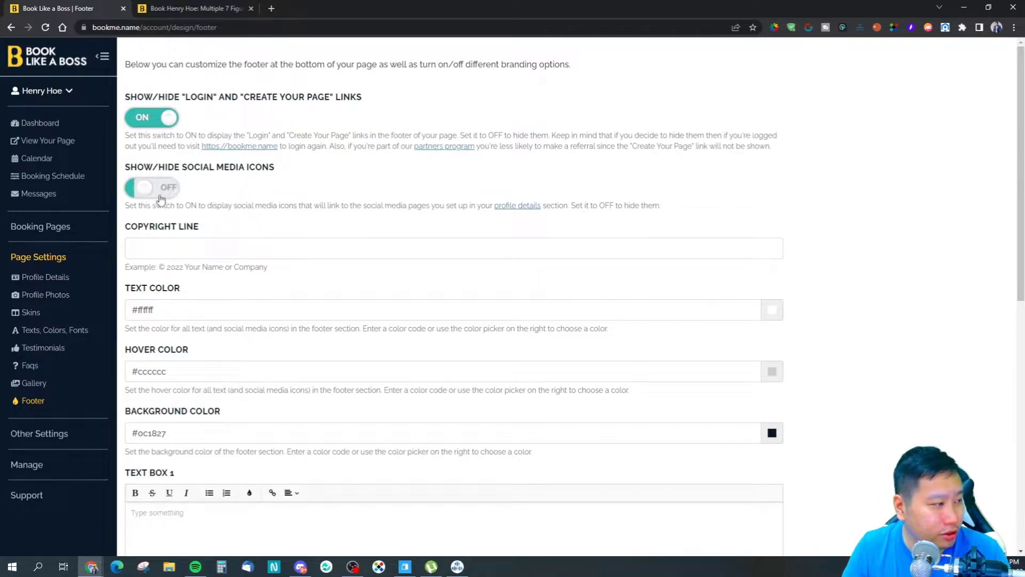
- Check the gallery and footer on the public booking page, comparing them with the footer's text box and branding settings
{"action": "left_click", "coordinate": [194, 9]}
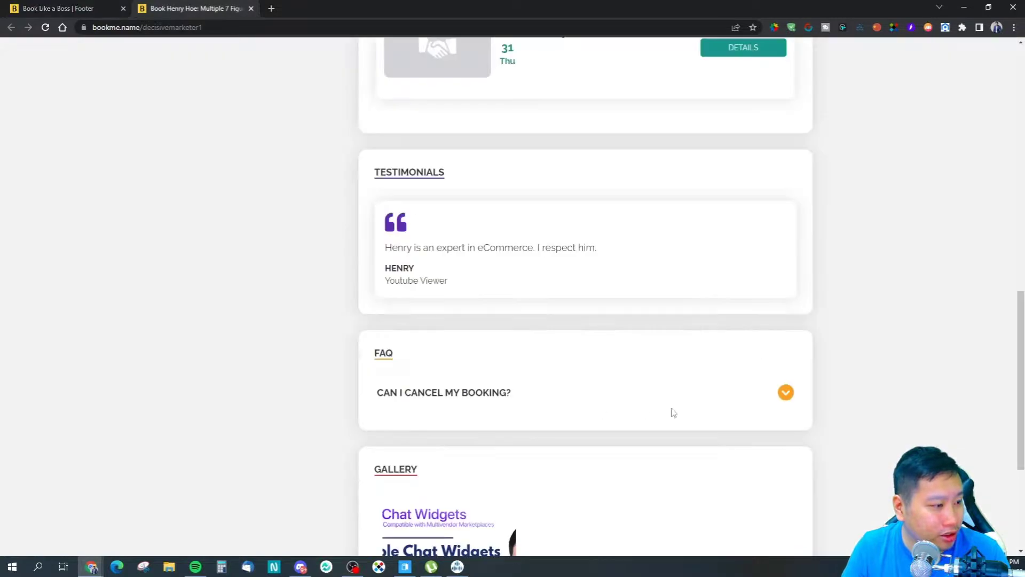
{"action": "scroll", "coordinate": [673, 413], "scroll_direction": "down", "scroll_amount": 4}
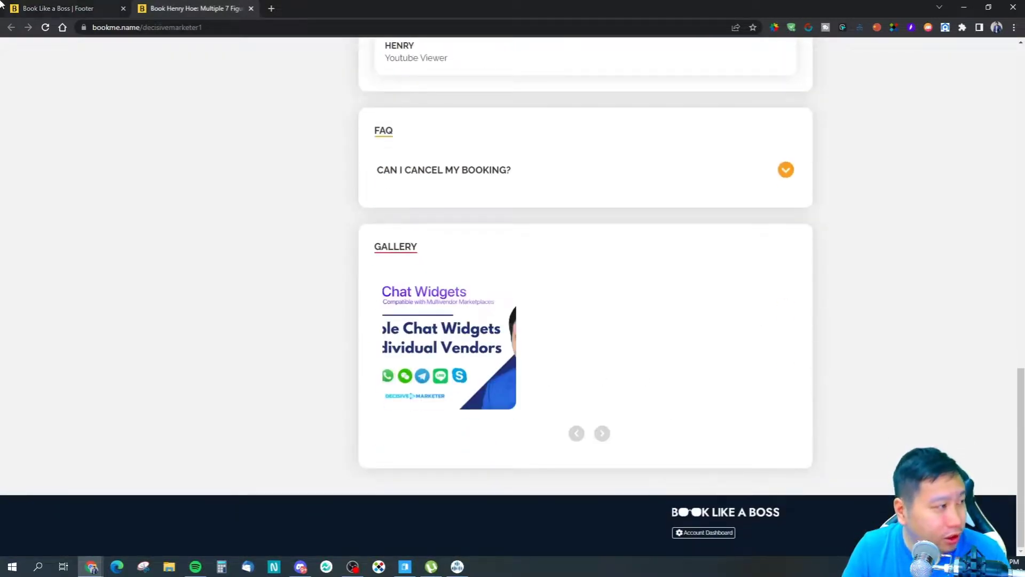
{"action": "left_click", "coordinate": [49, 7]}
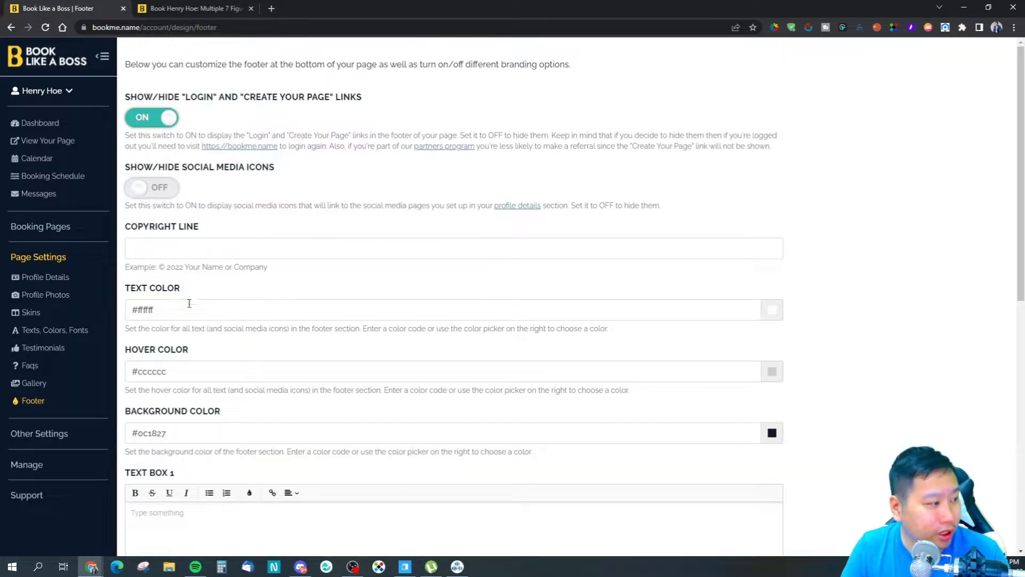
{"action": "scroll", "coordinate": [218, 385], "scroll_direction": "down", "scroll_amount": 5}
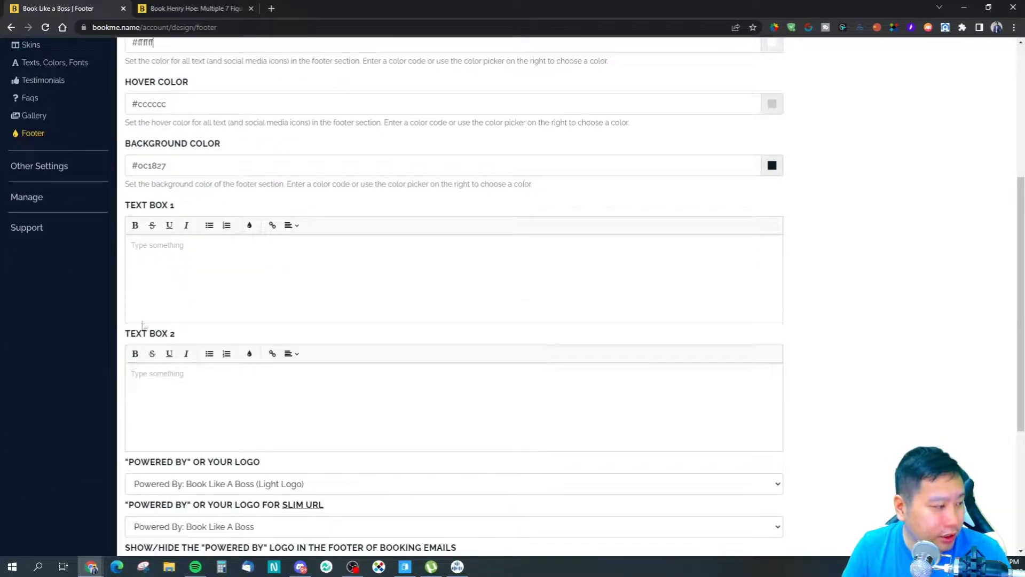
{"action": "scroll", "coordinate": [241, 437], "scroll_direction": "down", "scroll_amount": 3}
{"action": "scroll", "coordinate": [202, 418], "scroll_direction": "down", "scroll_amount": 2}
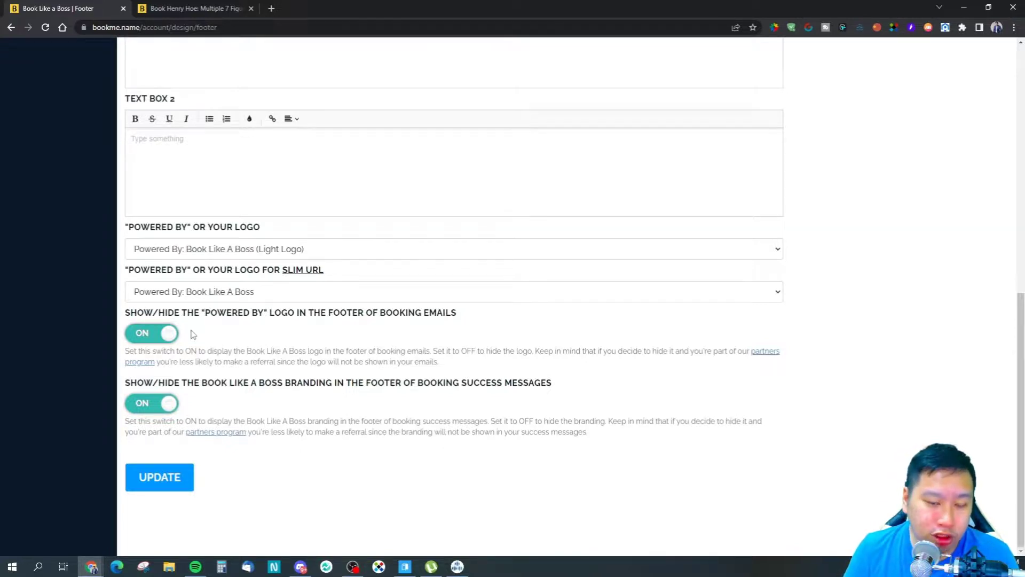
{"action": "left_click", "coordinate": [170, 4]}
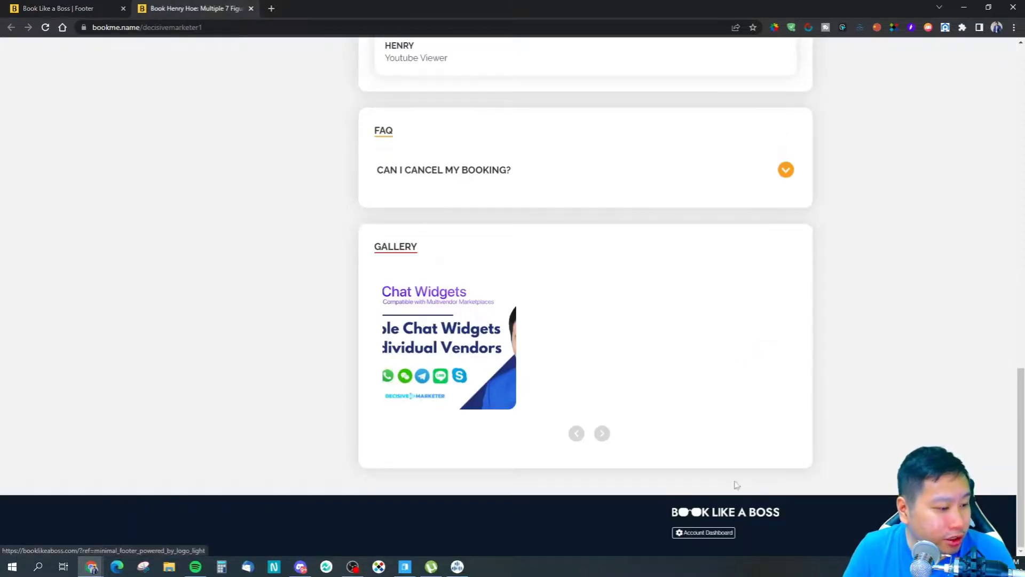
{"action": "left_click", "coordinate": [32, 6]}
- Open the Integrations settings and review the available service cards, from Zoom and Meet to Facebook and Dubb
{"action": "scroll", "coordinate": [69, 315], "scroll_direction": "up", "scroll_amount": 8}
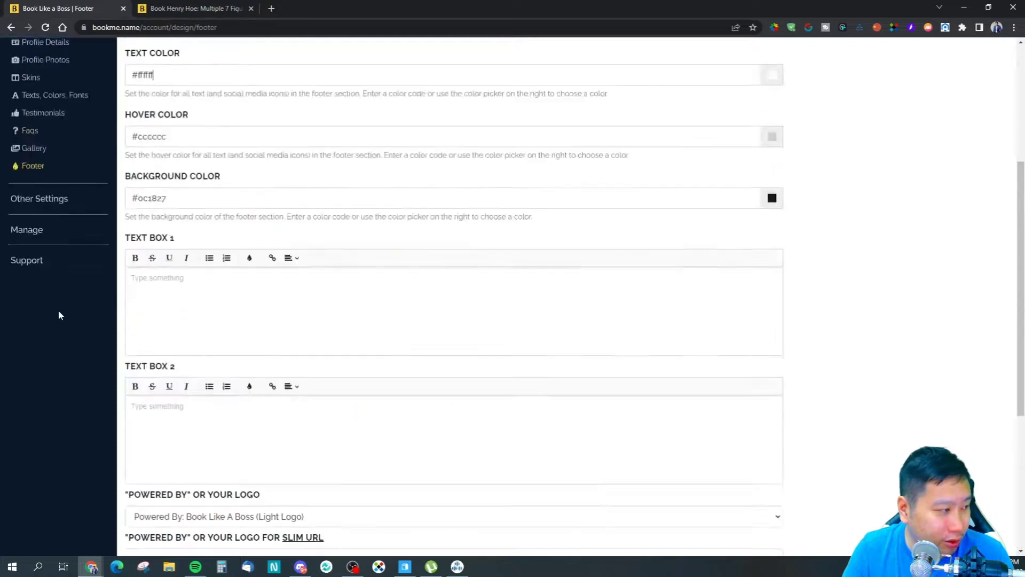
{"action": "scroll", "coordinate": [62, 309], "scroll_direction": "down", "scroll_amount": 2}
{"action": "left_click", "coordinate": [50, 253]}
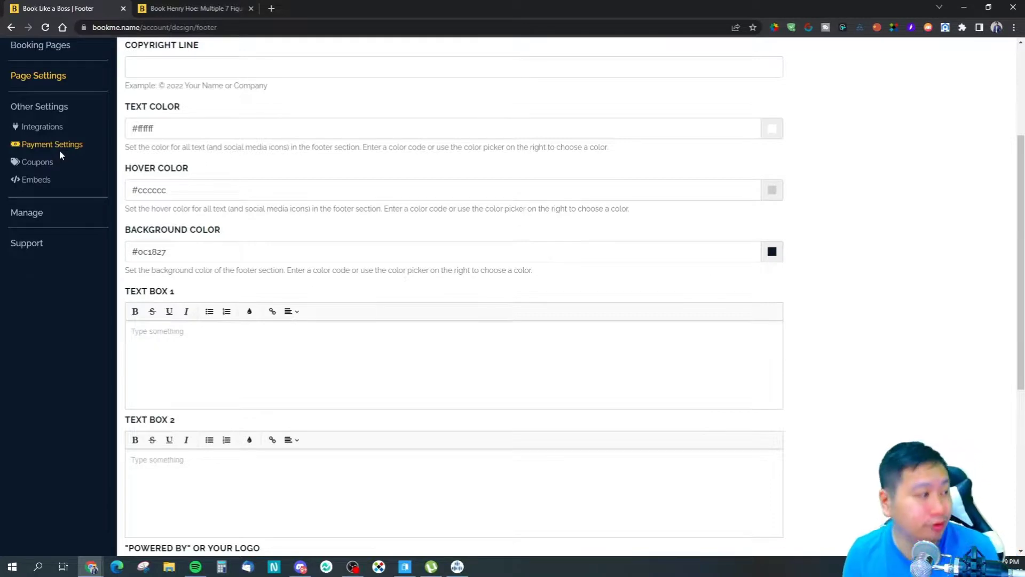
{"action": "left_click", "coordinate": [38, 127]}
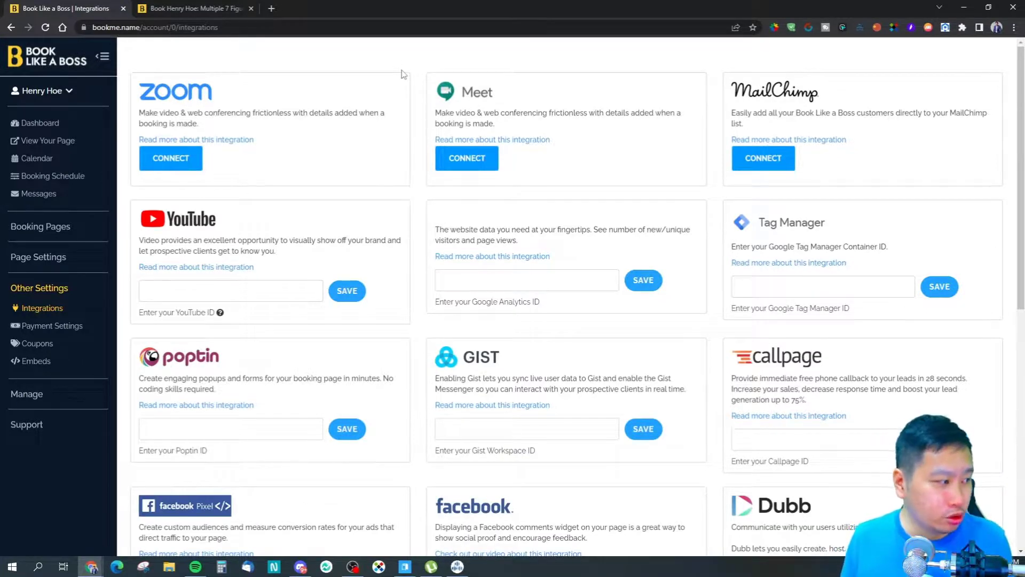
{"action": "scroll", "coordinate": [484, 227], "scroll_direction": "down", "scroll_amount": 2}
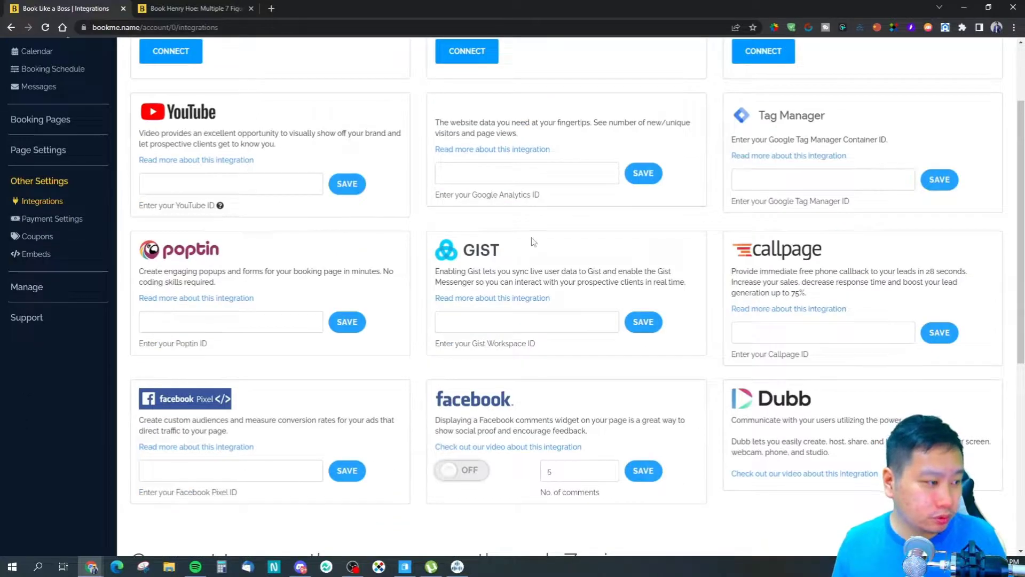
{"action": "scroll", "coordinate": [536, 235], "scroll_direction": "down", "scroll_amount": 4}
{"action": "scroll", "coordinate": [534, 283], "scroll_direction": "up", "scroll_amount": 5}
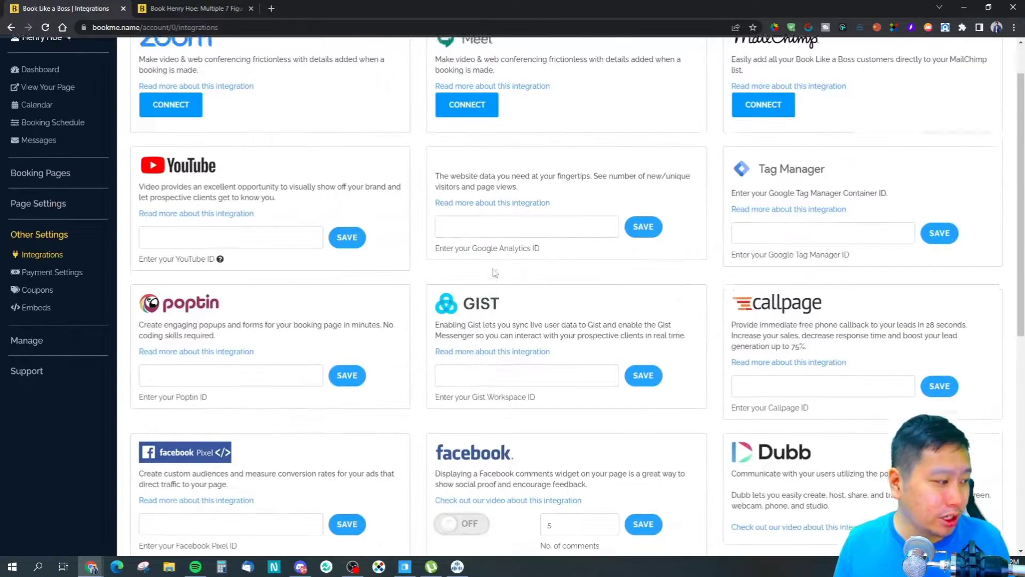
{"action": "scroll", "coordinate": [495, 272], "scroll_direction": "up", "scroll_amount": 1}
{"action": "scroll", "coordinate": [585, 425], "scroll_direction": "down", "scroll_amount": 3}
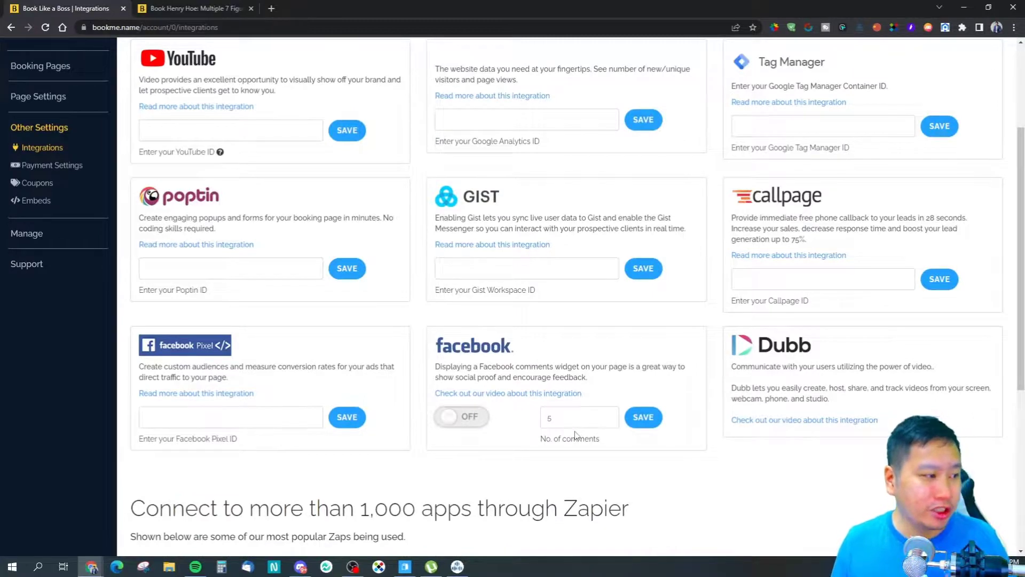
{"action": "scroll", "coordinate": [575, 433], "scroll_direction": "up", "scroll_amount": 3}
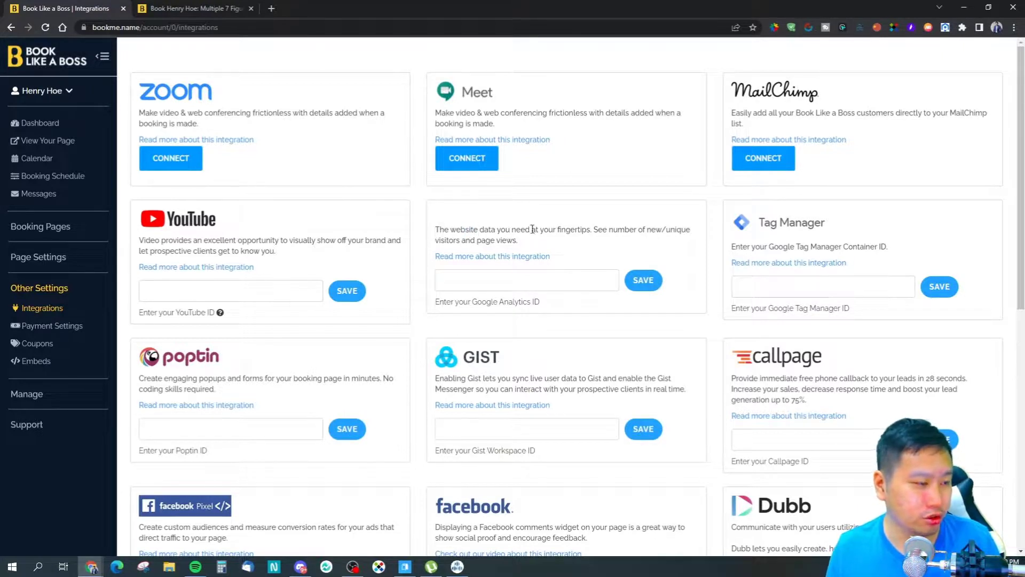
- Inspect the Google Analytics integration card and examine the Zapier section with its ready-made Zaps
{"action": "right_click", "coordinate": [458, 211]}
{"action": "right_click", "coordinate": [442, 212]}
{"action": "left_click", "coordinate": [437, 200]}
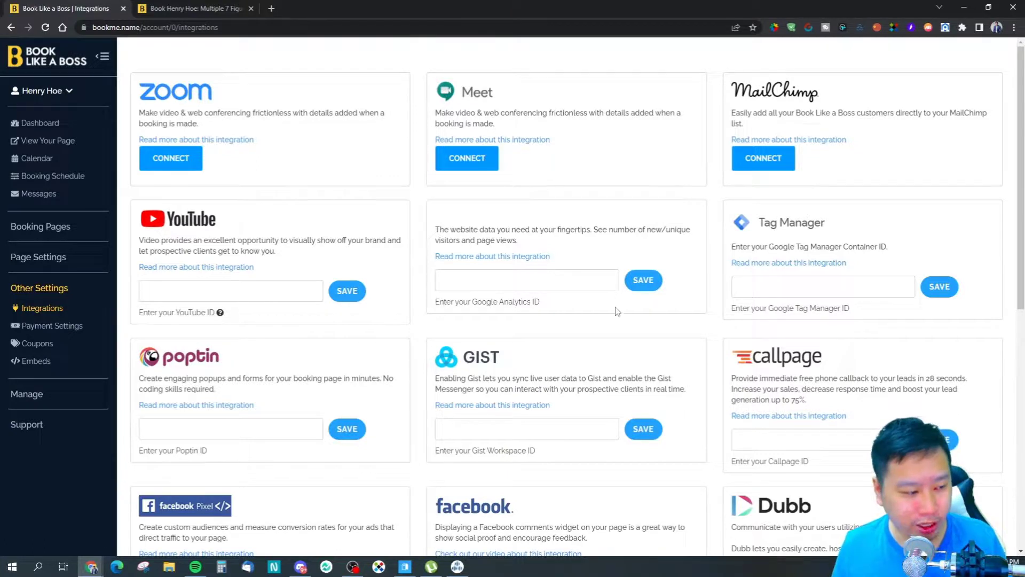
{"action": "scroll", "coordinate": [618, 312], "scroll_direction": "down", "scroll_amount": 8}
{"action": "left_click_drag", "start_coordinate": [247, 251], "coordinate": [450, 247]}
{"action": "left_click", "coordinate": [487, 246]}
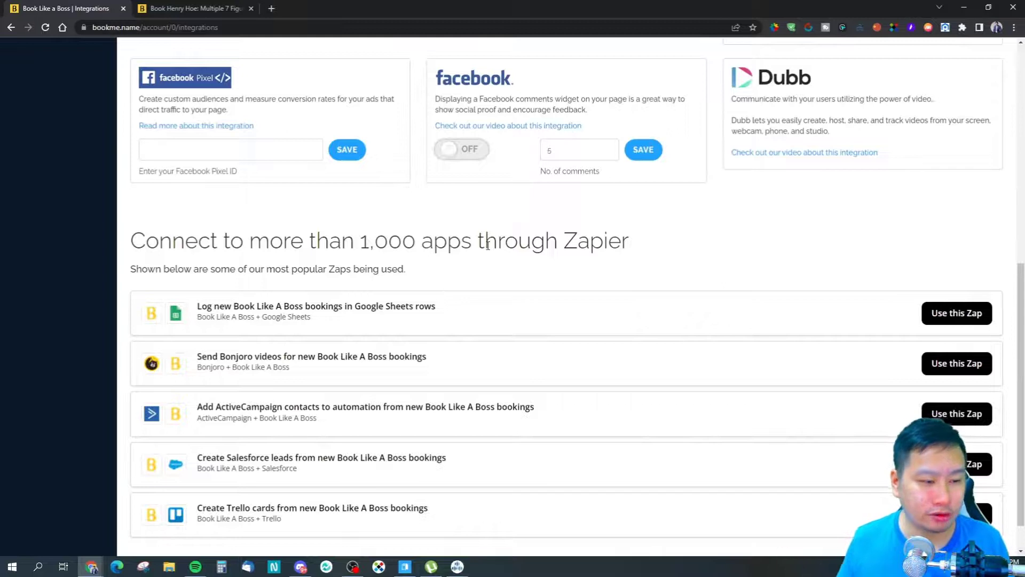
{"action": "scroll", "coordinate": [579, 288], "scroll_direction": "up", "scroll_amount": 4}
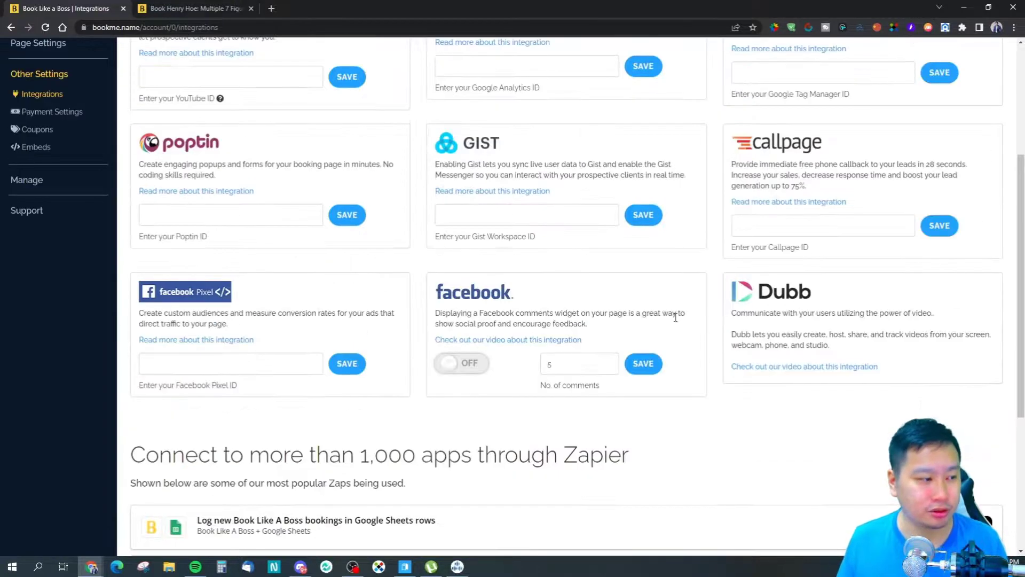
{"action": "scroll", "coordinate": [581, 255], "scroll_direction": "up", "scroll_amount": 4}
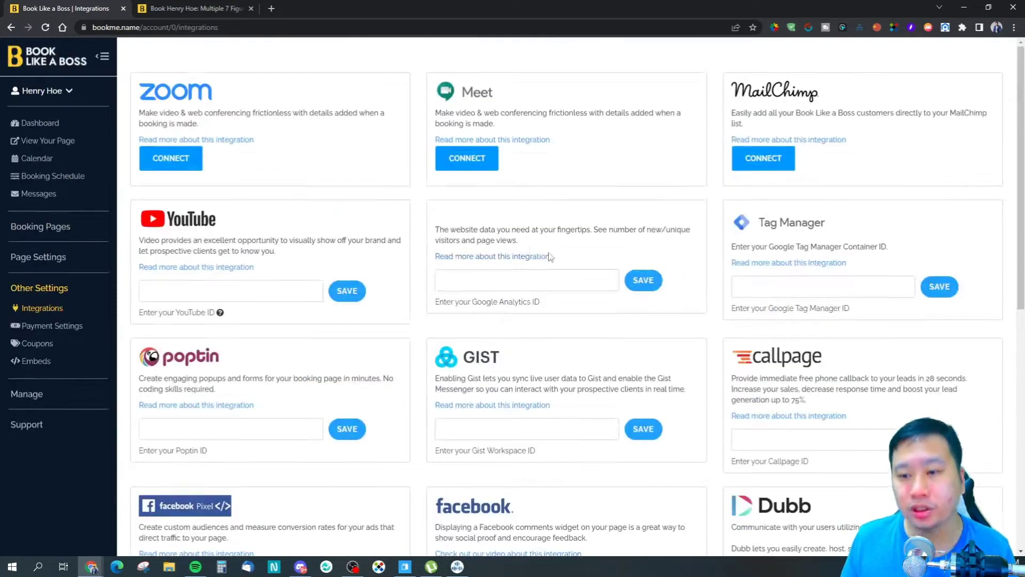
{"action": "scroll", "coordinate": [469, 238], "scroll_direction": "down", "scroll_amount": 9}
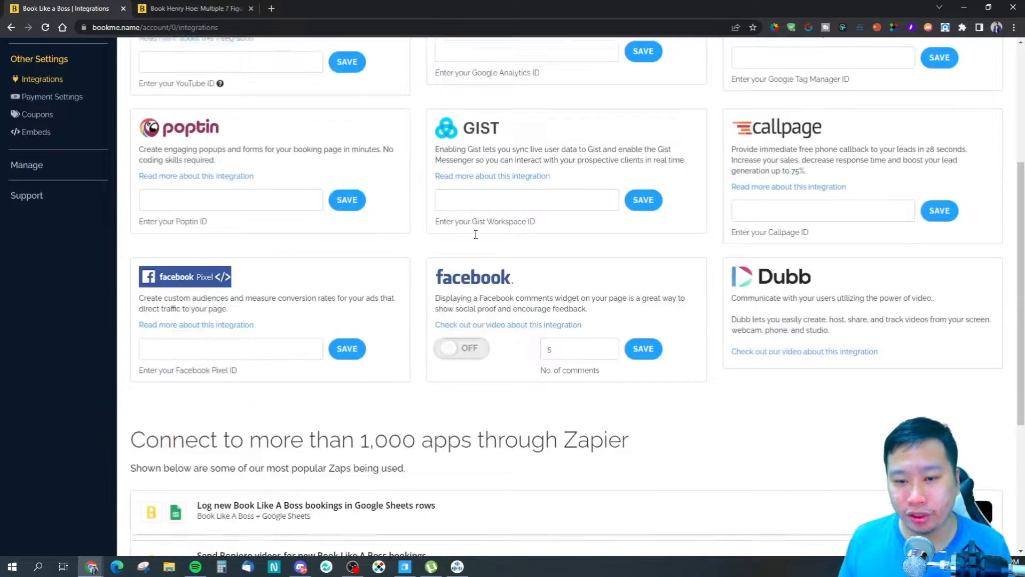
- Review the payment gateways in the Payment Settings and the Coupons page of the account
{"action": "scroll", "coordinate": [479, 235], "scroll_direction": "up", "scroll_amount": 5}
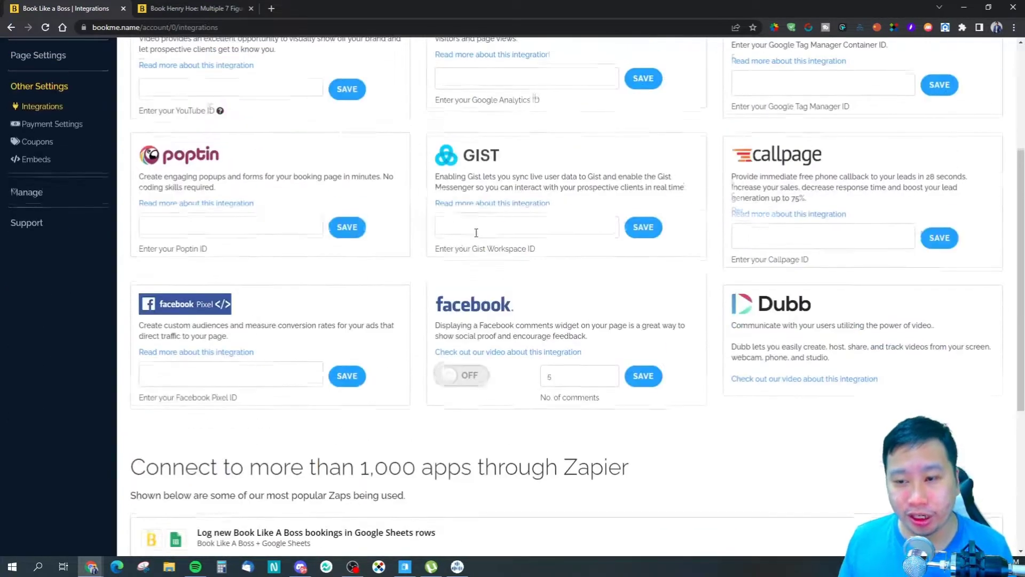
{"action": "scroll", "coordinate": [26, 324], "scroll_direction": "up", "scroll_amount": 3}
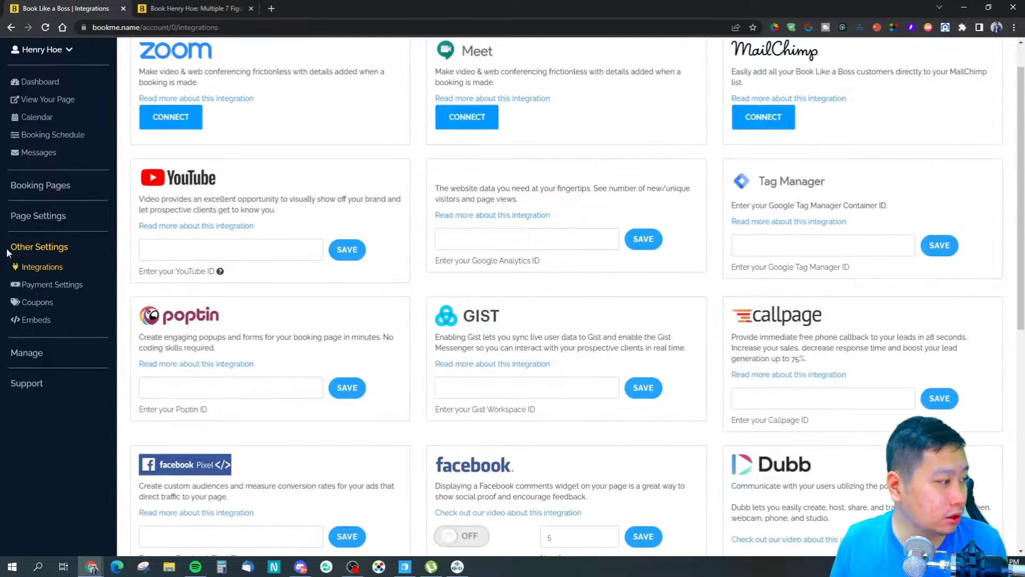
{"action": "left_click", "coordinate": [39, 287]}
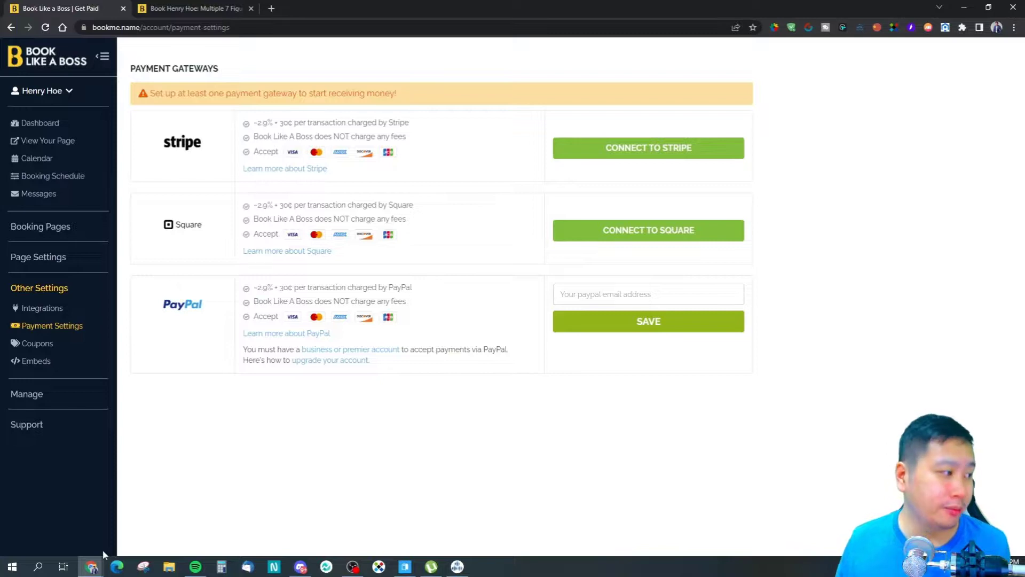
{"action": "left_click", "coordinate": [40, 346]}
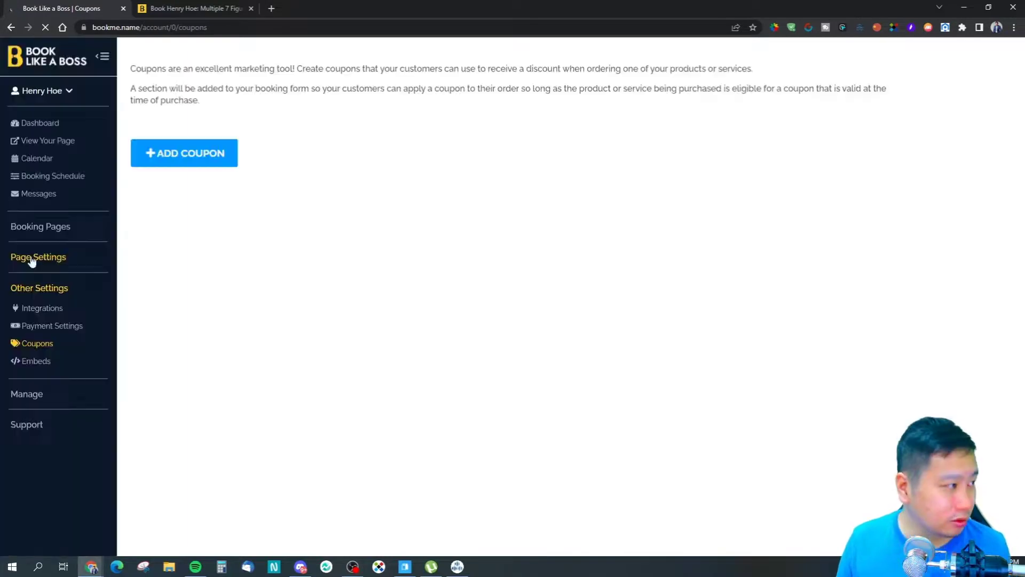
- Open the Embeds page, start a new embed and inspect which appointments and packages it can include
{"action": "left_click", "coordinate": [31, 368]}
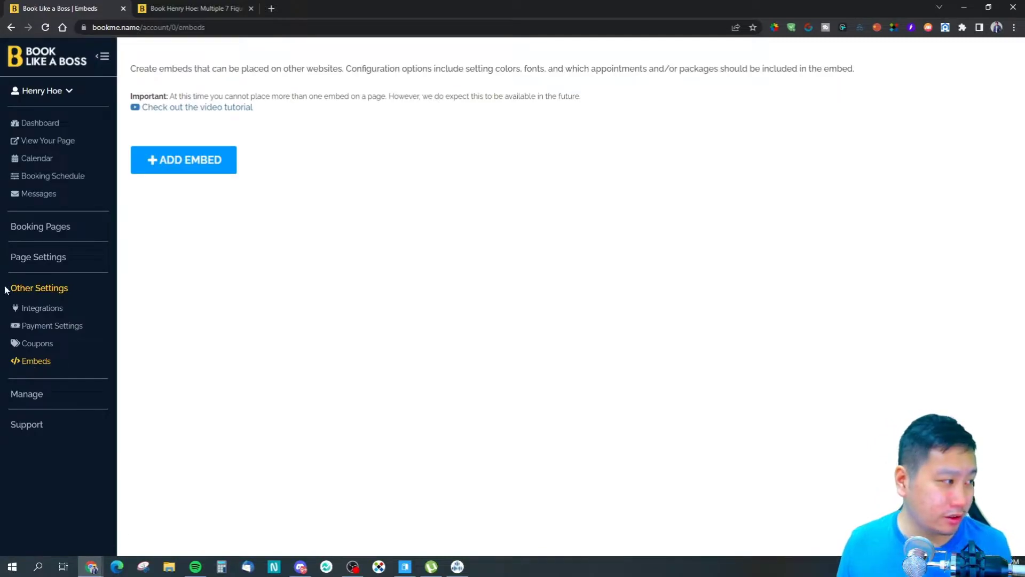
{"action": "left_click_drag", "start_coordinate": [264, 71], "coordinate": [402, 72]}
{"action": "left_click", "coordinate": [463, 79]}
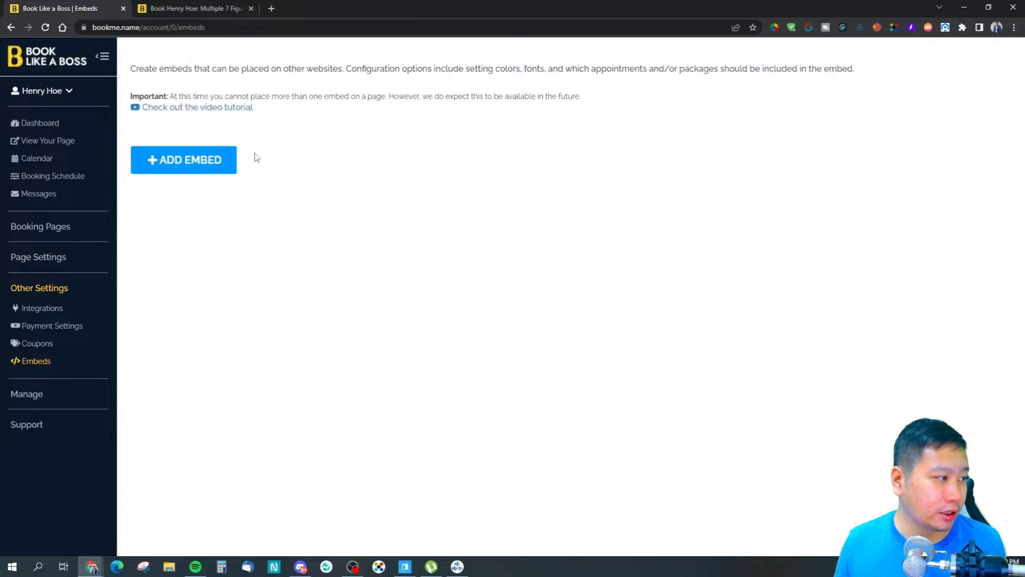
{"action": "left_click", "coordinate": [192, 169]}
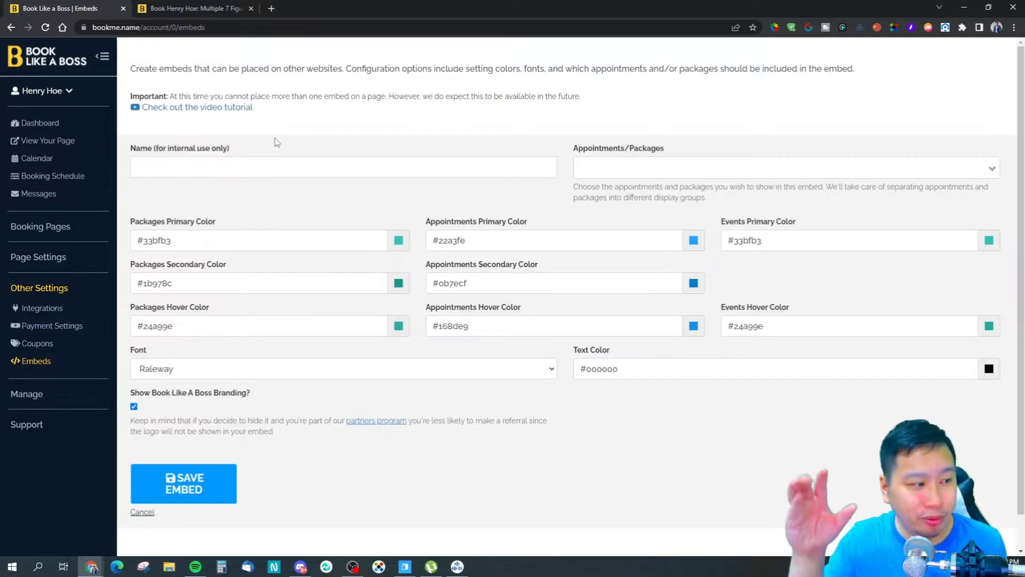
{"action": "left_click", "coordinate": [626, 164]}
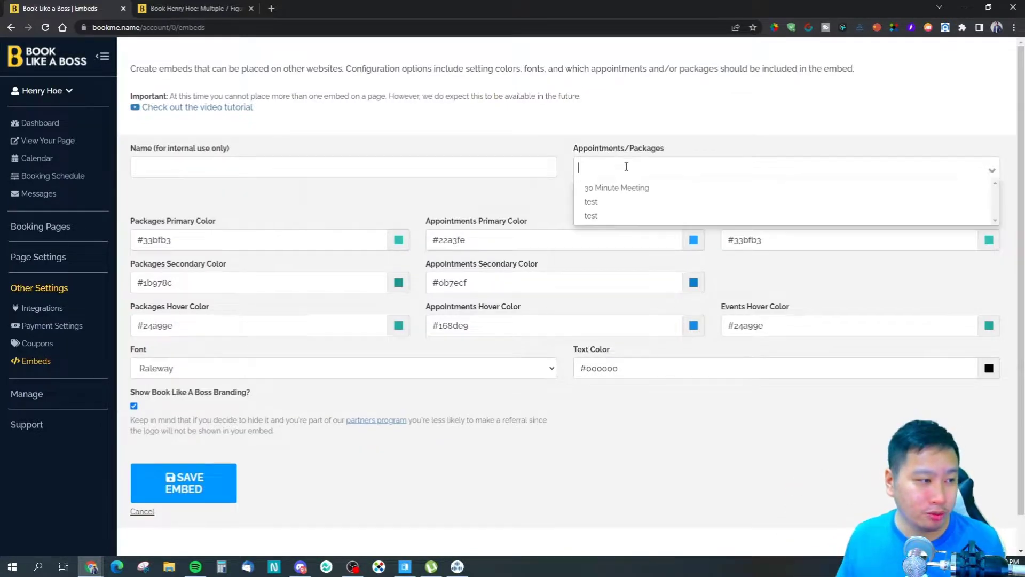
{"action": "left_click", "coordinate": [559, 187]}
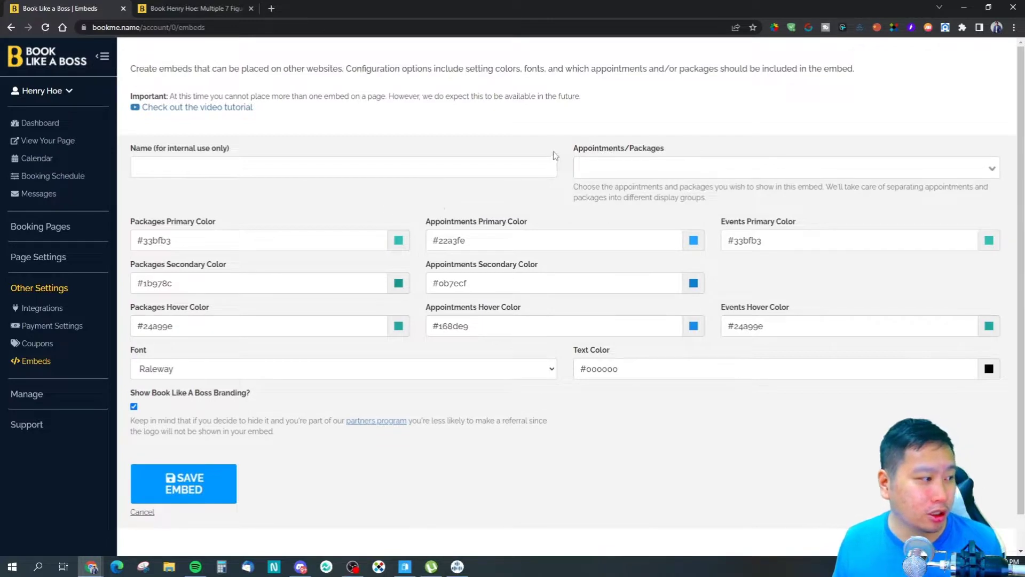
{"action": "left_click", "coordinate": [662, 171]}
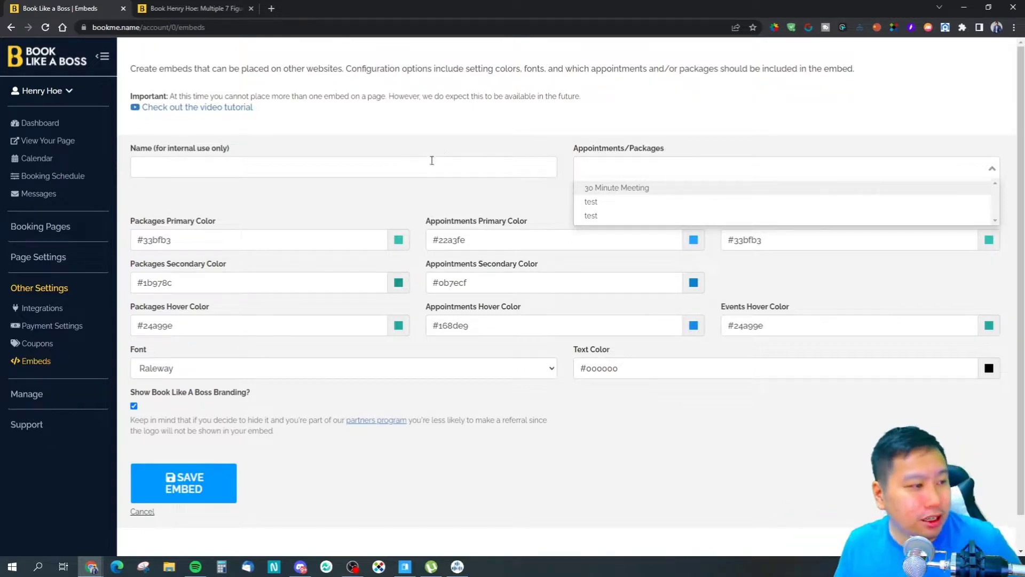
- Go through the Orders, Bookings and Memberships pages in the Manage section
{"action": "left_click", "coordinate": [35, 402]}
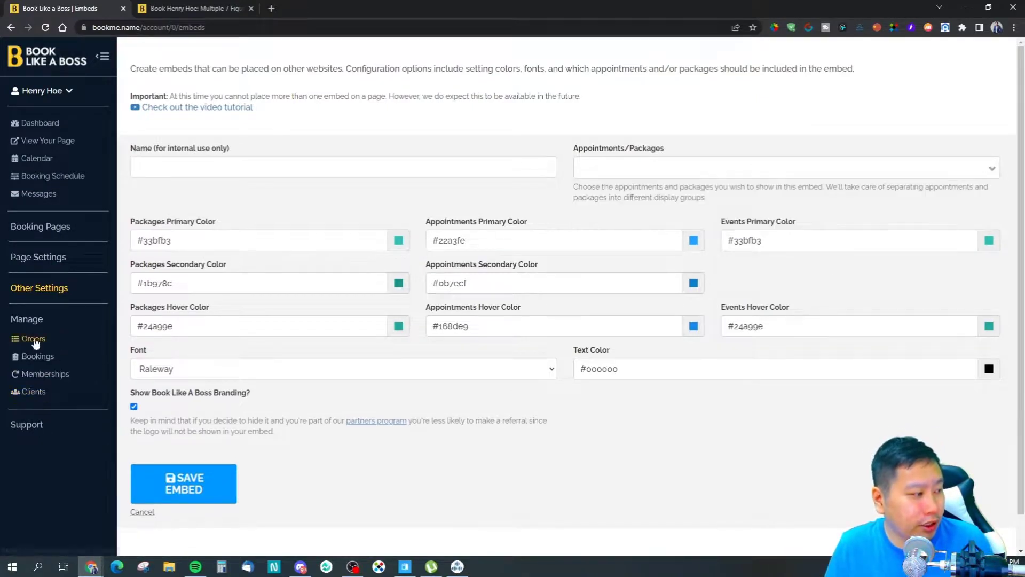
{"action": "left_click", "coordinate": [34, 339]}
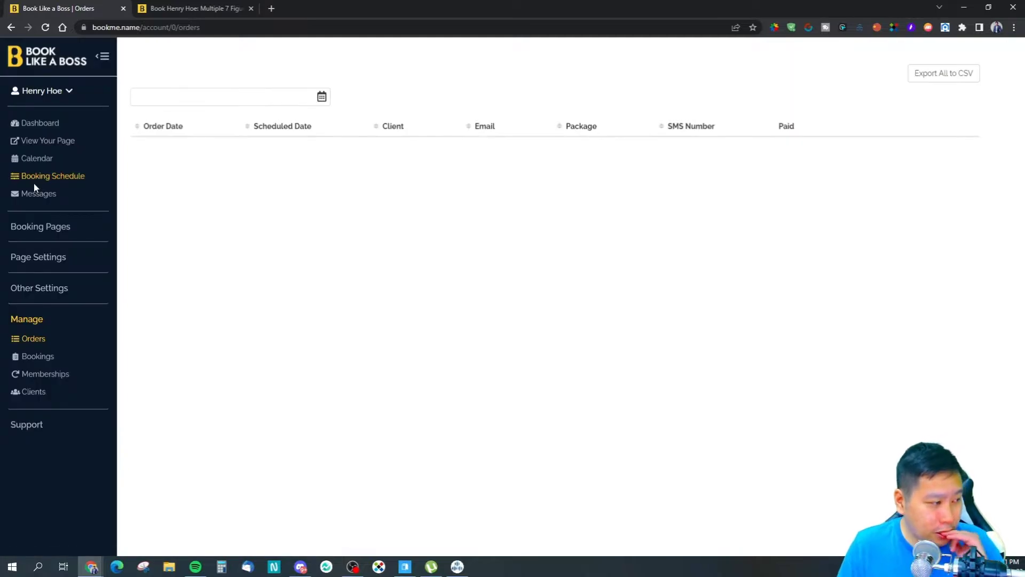
{"action": "left_click", "coordinate": [36, 359]}
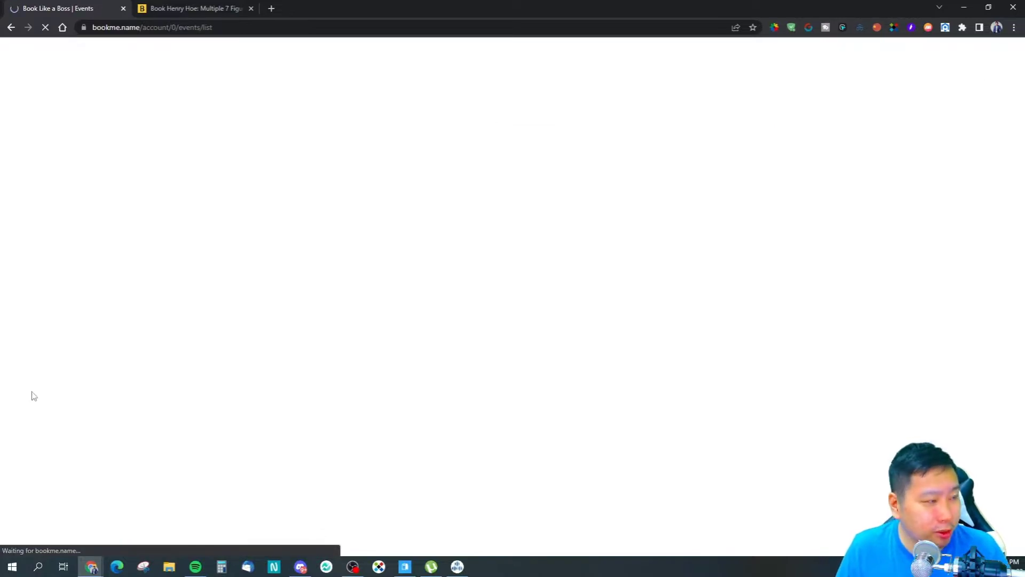
{"action": "left_click", "coordinate": [50, 380]}
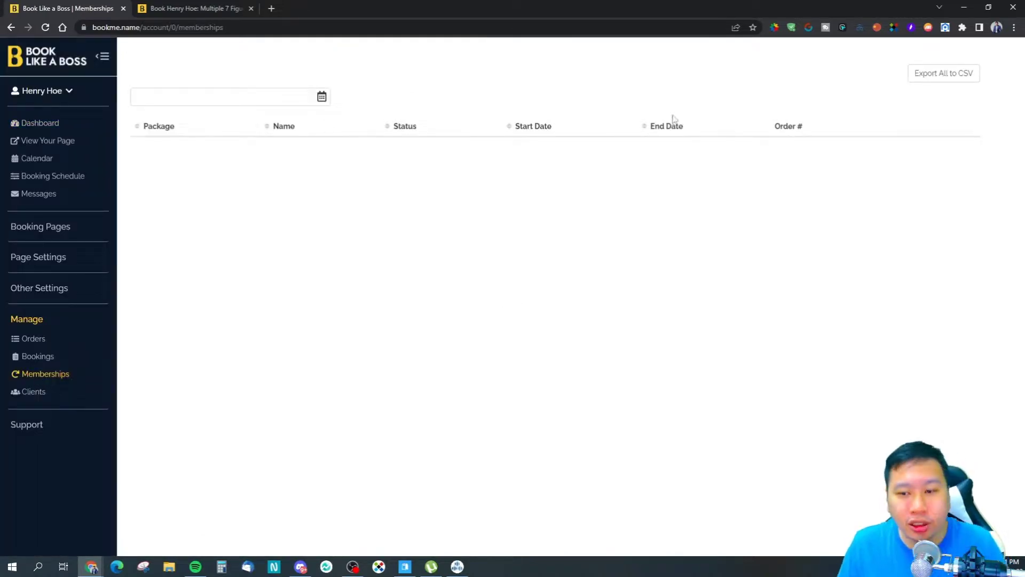
- Return to the public booking page and examine its header, profile card, About Me and Book Me sections
{"action": "key", "text": "ctrl+Tab"}
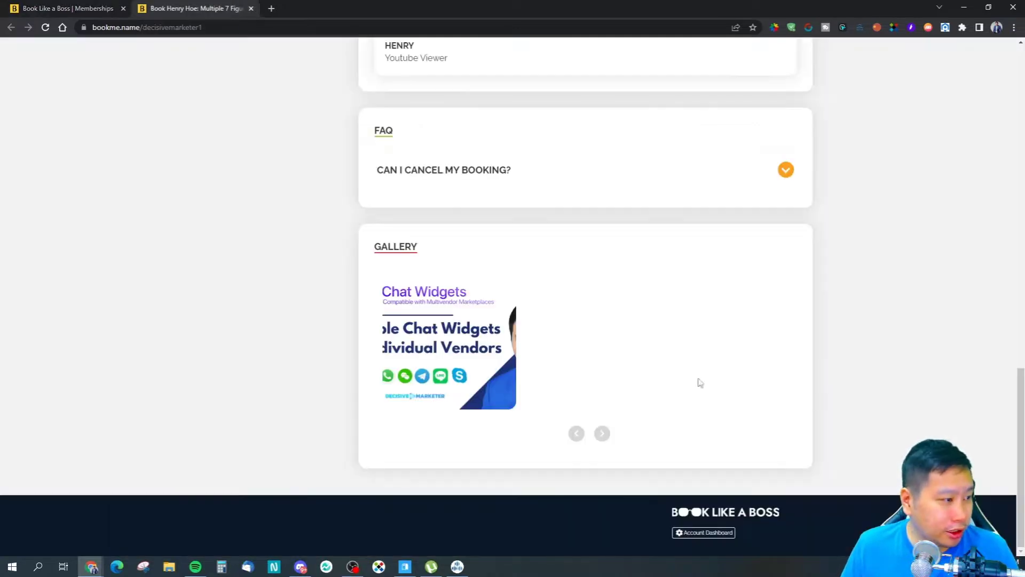
{"action": "scroll", "coordinate": [698, 382], "scroll_direction": "up", "scroll_amount": 15}
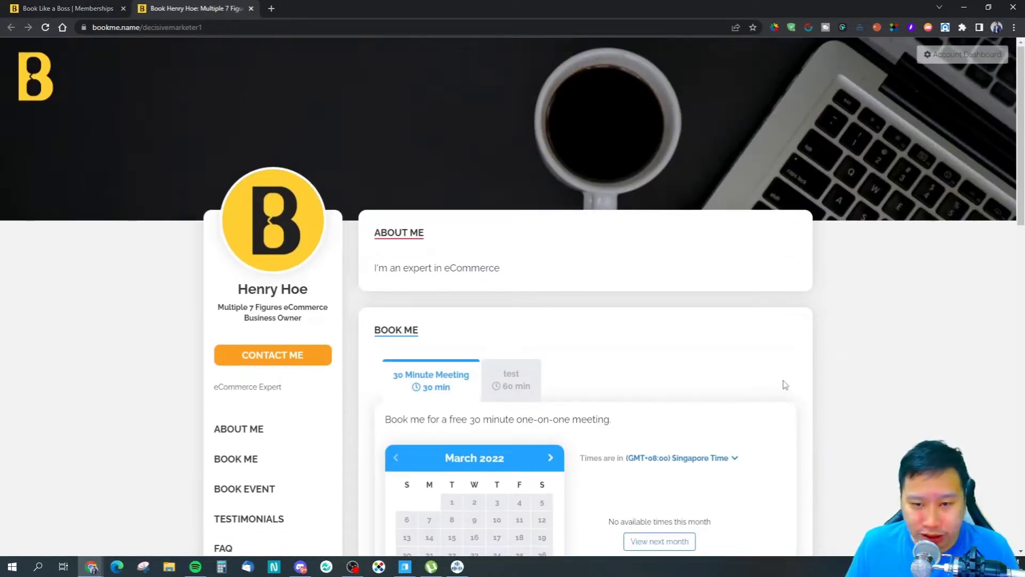
{"action": "scroll", "coordinate": [676, 366], "scroll_direction": "down", "scroll_amount": 3}
{"action": "scroll", "coordinate": [698, 355], "scroll_direction": "up", "scroll_amount": 2}
{"action": "scroll", "coordinate": [698, 355], "scroll_direction": "down", "scroll_amount": 2}
{"action": "scroll", "coordinate": [668, 359], "scroll_direction": "down", "scroll_amount": 1}
{"action": "scroll", "coordinate": [304, 291], "scroll_direction": "up", "scroll_amount": 4}
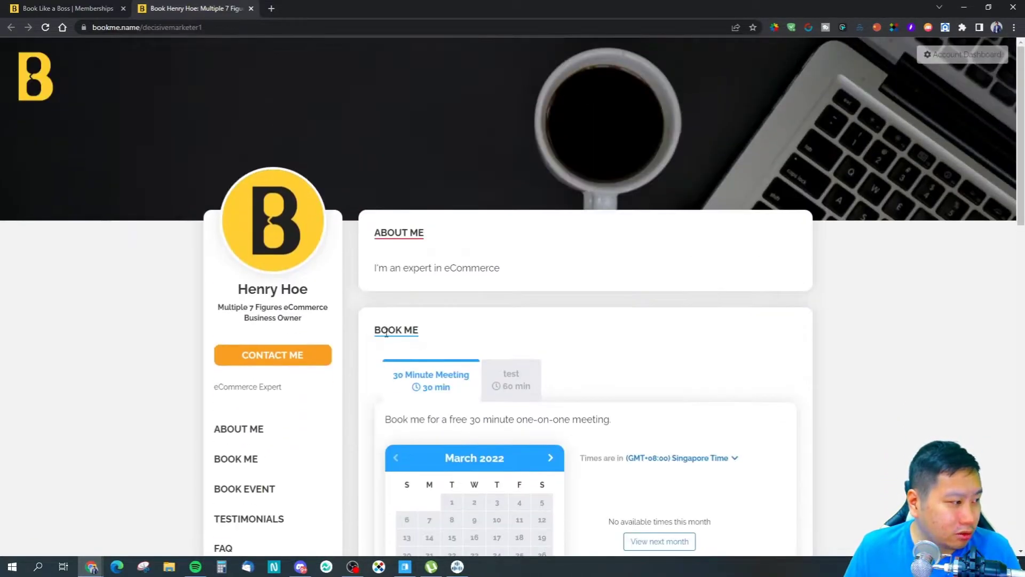
{"action": "scroll", "coordinate": [281, 312], "scroll_direction": "down", "scroll_amount": 4}
{"action": "scroll", "coordinate": [272, 341], "scroll_direction": "up", "scroll_amount": 3}
{"action": "scroll", "coordinate": [248, 235], "scroll_direction": "down", "scroll_amount": 1}
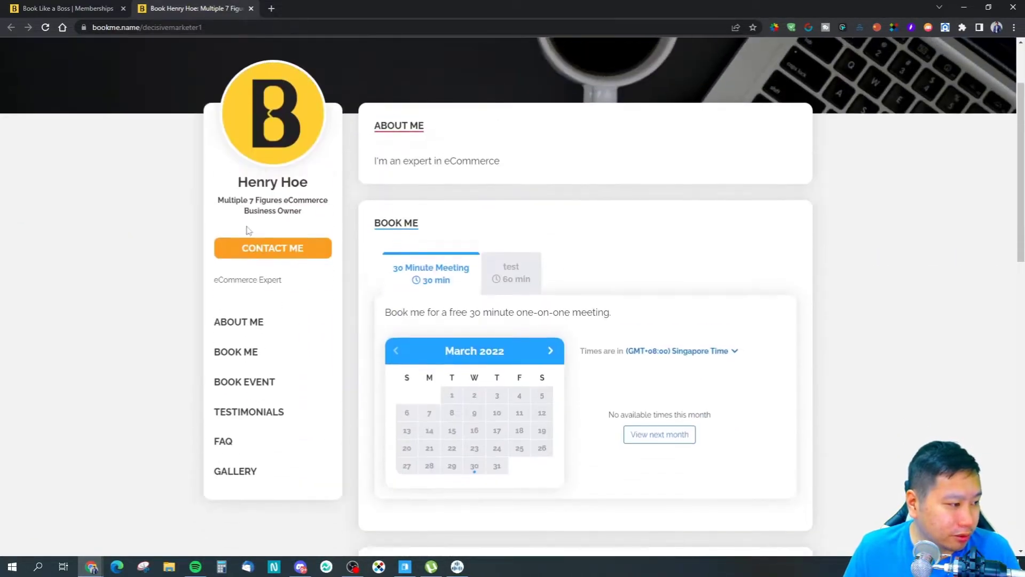
{"action": "scroll", "coordinate": [351, 327], "scroll_direction": "down", "scroll_amount": 1}
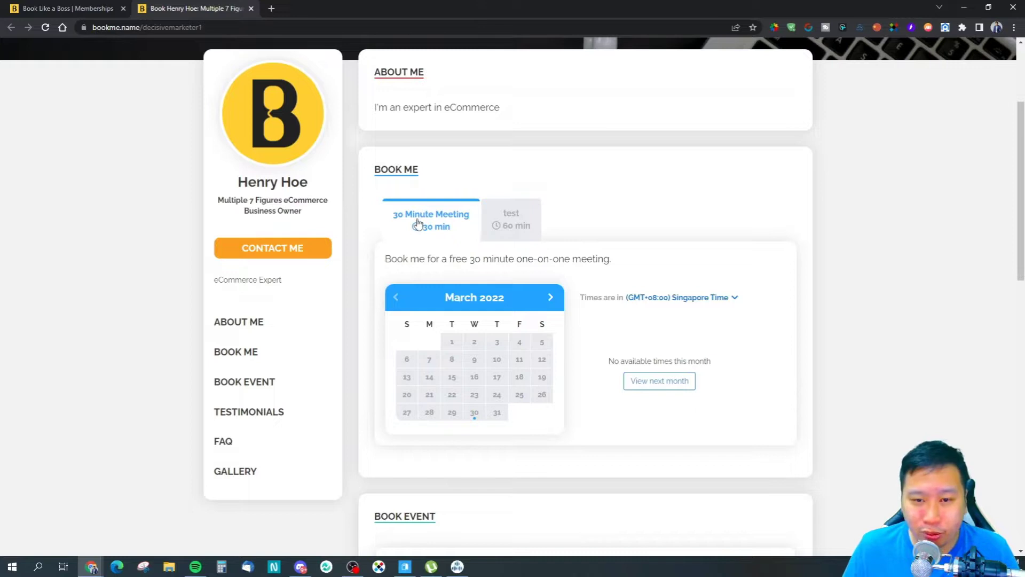
- Compare the 60-minute test appointment with the 30 Minute Meeting in the Book Me section, ending on the 30 Minute Meeting
{"action": "left_click", "coordinate": [510, 218]}
{"action": "left_click", "coordinate": [472, 218]}
{"action": "left_click", "coordinate": [512, 216]}
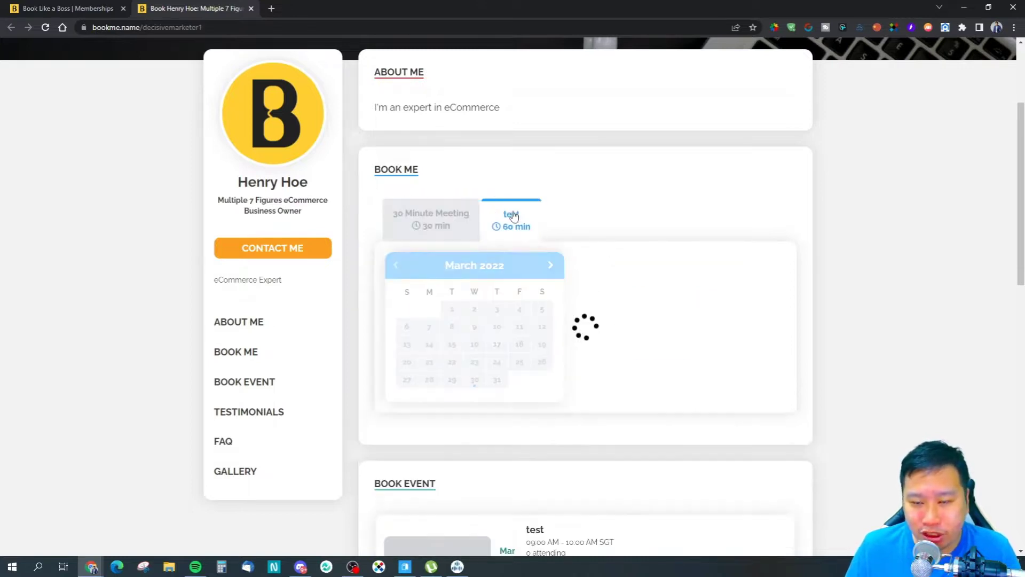
{"action": "left_click", "coordinate": [469, 218]}
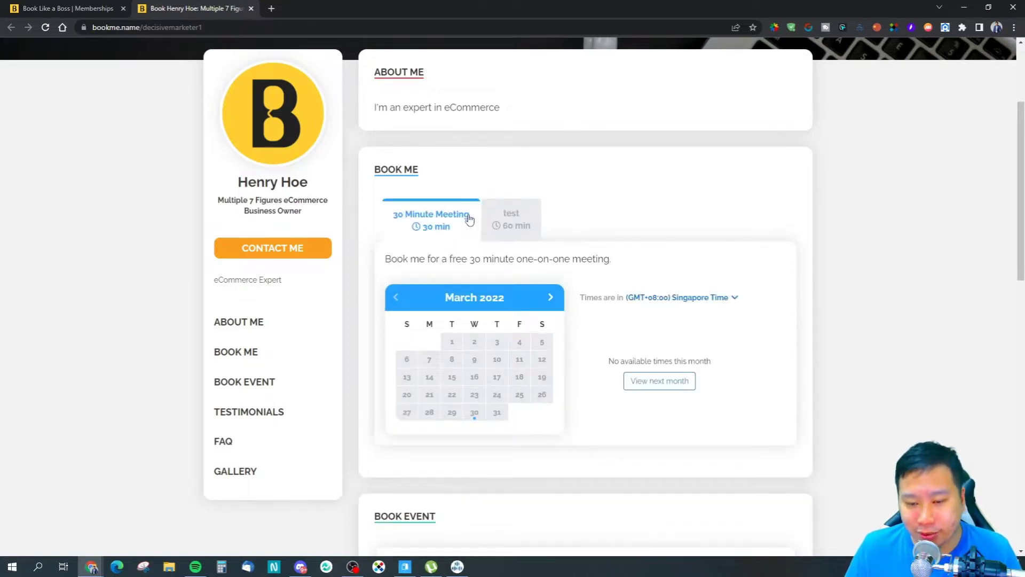
- Examine the Book Event, Testimonials, FAQ and Gallery sections of the public page down to the footer
{"action": "scroll", "coordinate": [469, 219], "scroll_direction": "down", "scroll_amount": 4}
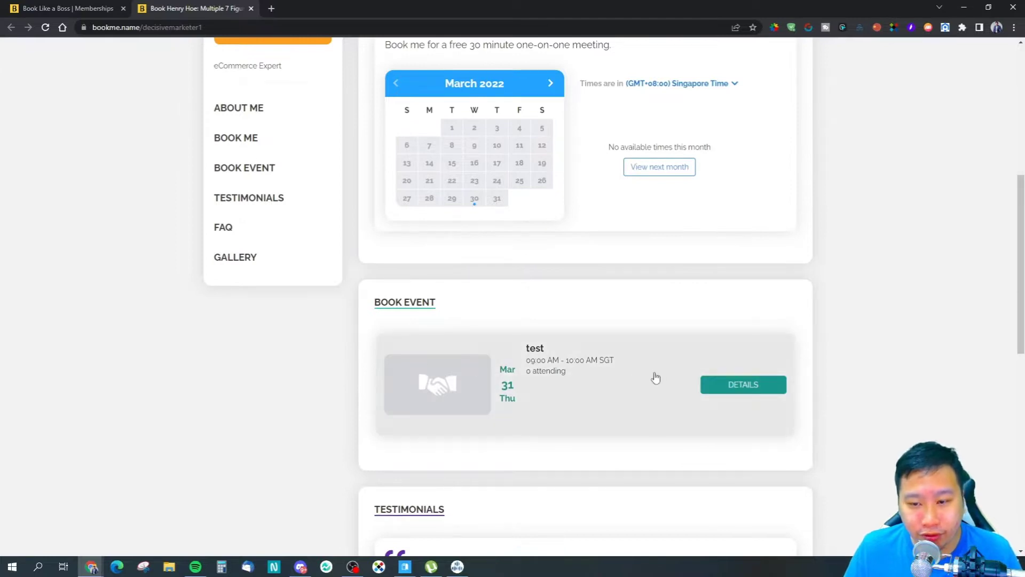
{"action": "scroll", "coordinate": [642, 407], "scroll_direction": "down", "scroll_amount": 3}
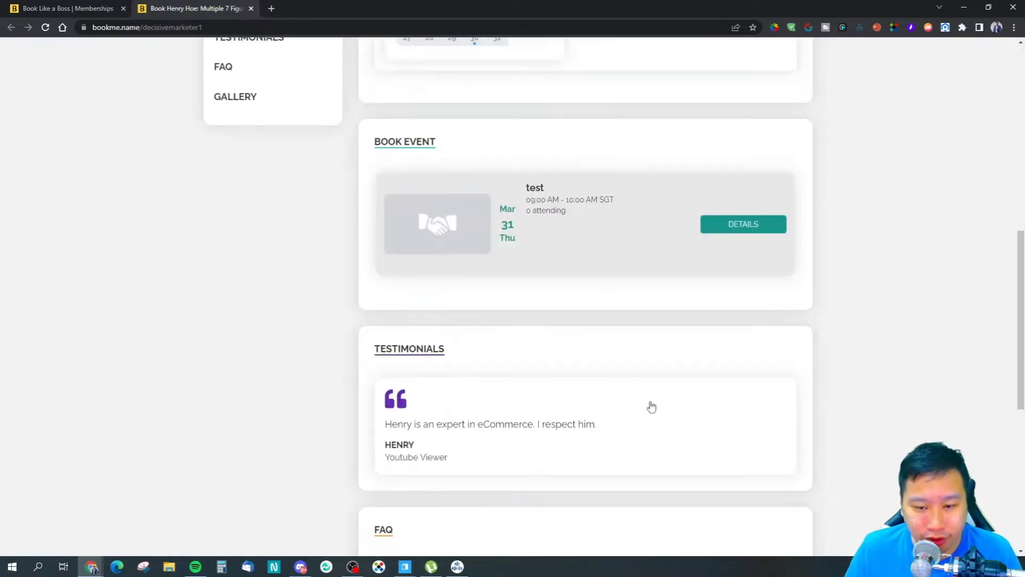
{"action": "scroll", "coordinate": [471, 380], "scroll_direction": "up", "scroll_amount": 6}
{"action": "scroll", "coordinate": [474, 379], "scroll_direction": "down", "scroll_amount": 2}
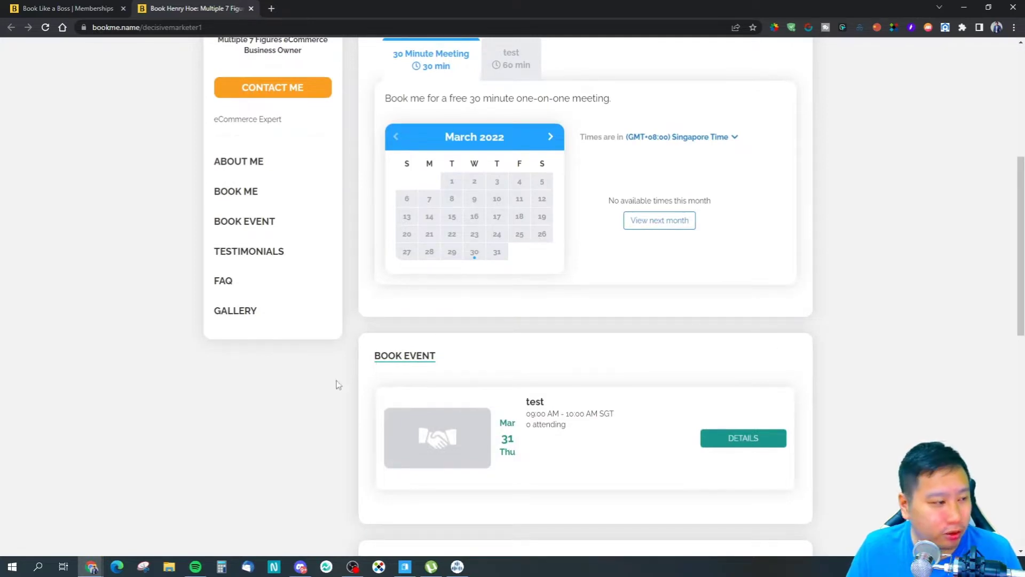
{"action": "scroll", "coordinate": [446, 334], "scroll_direction": "down", "scroll_amount": 4}
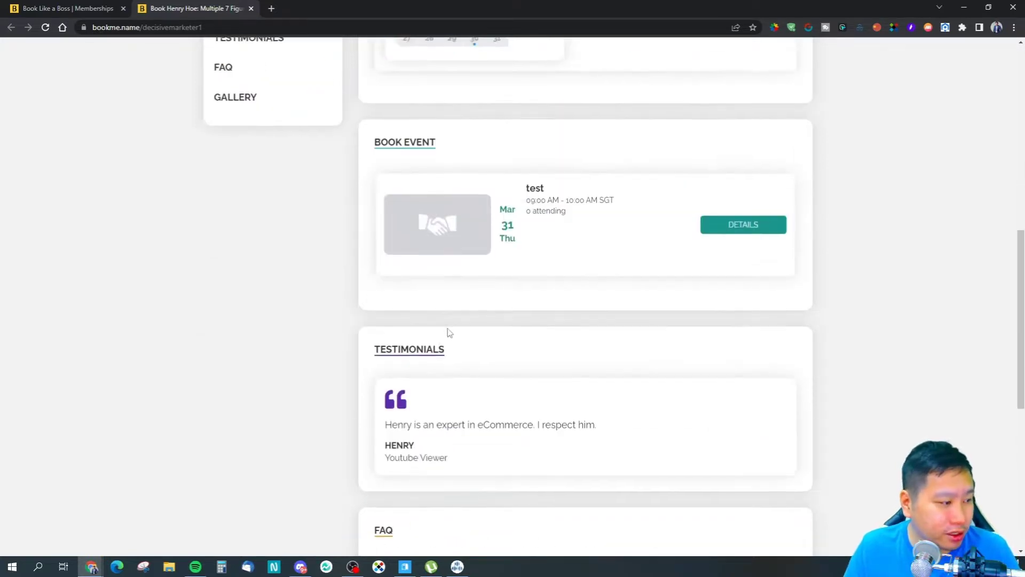
{"action": "scroll", "coordinate": [448, 332], "scroll_direction": "down", "scroll_amount": 2}
{"action": "scroll", "coordinate": [378, 379], "scroll_direction": "down", "scroll_amount": 3}
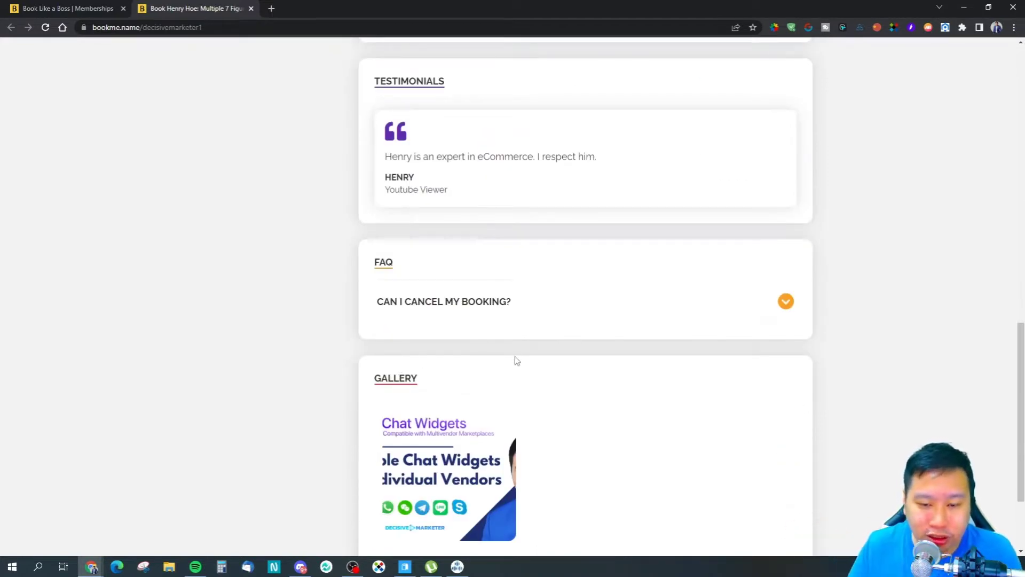
{"action": "scroll", "coordinate": [517, 361], "scroll_direction": "down", "scroll_amount": 2}
{"action": "scroll", "coordinate": [404, 393], "scroll_direction": "up", "scroll_amount": 4}
{"action": "scroll", "coordinate": [401, 390], "scroll_direction": "down", "scroll_amount": 4}
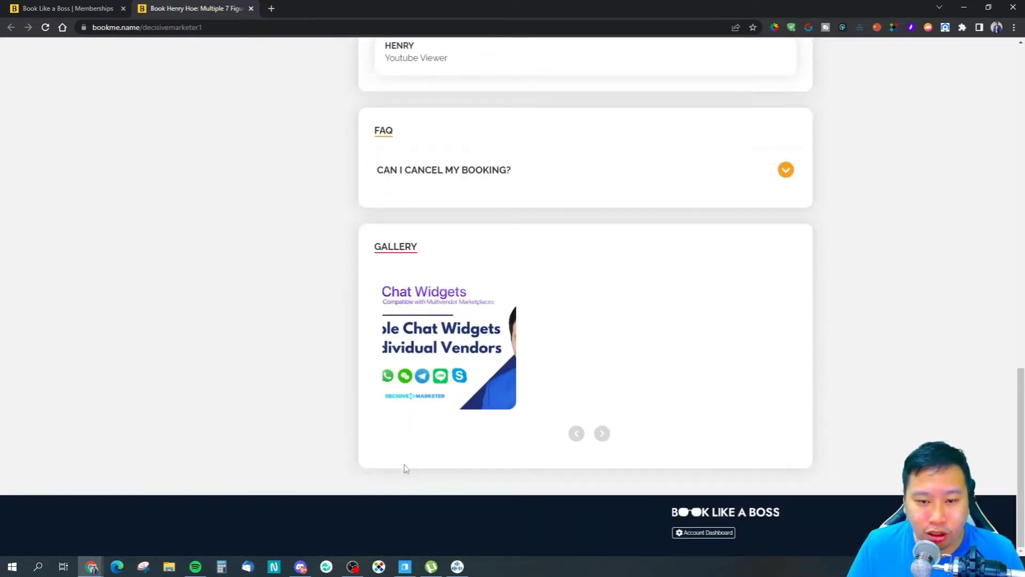
- Look over the public page's section links and booking calendar once more, finishing at the header banner
{"action": "scroll", "coordinate": [192, 394], "scroll_direction": "up", "scroll_amount": 9}
{"action": "scroll", "coordinate": [190, 384], "scroll_direction": "up", "scroll_amount": 4}
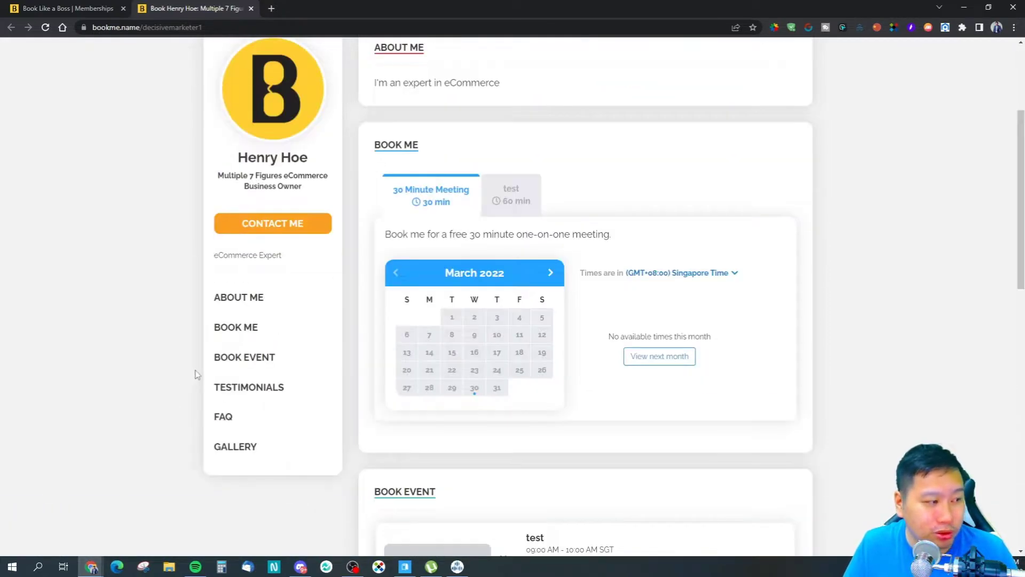
{"action": "scroll", "coordinate": [187, 376], "scroll_direction": "up", "scroll_amount": 4}
{"action": "scroll", "coordinate": [187, 371], "scroll_direction": "down", "scroll_amount": 6}
{"action": "scroll", "coordinate": [187, 368], "scroll_direction": "up", "scroll_amount": 4}
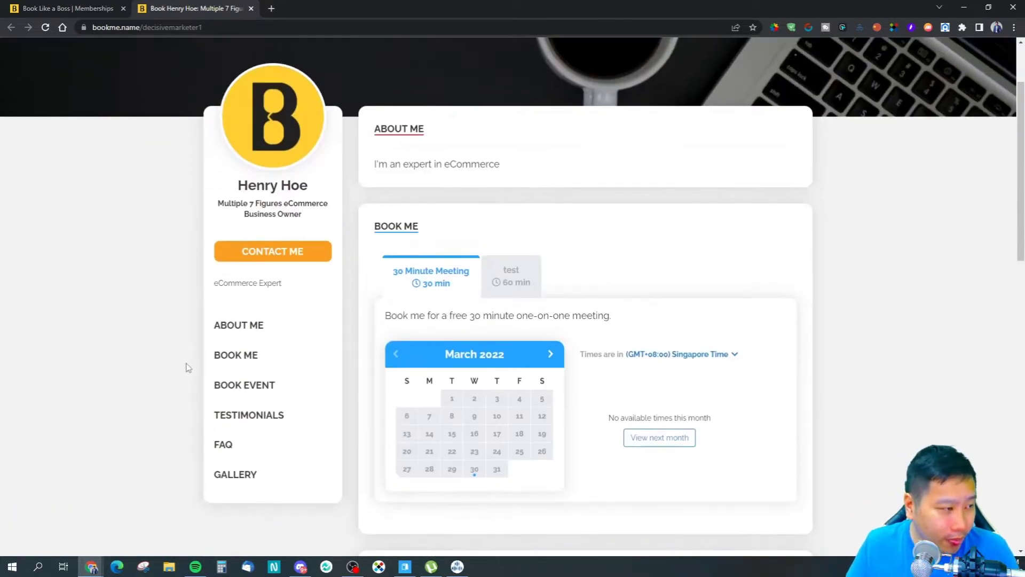
{"action": "scroll", "coordinate": [274, 184], "scroll_direction": "up", "scroll_amount": 2}
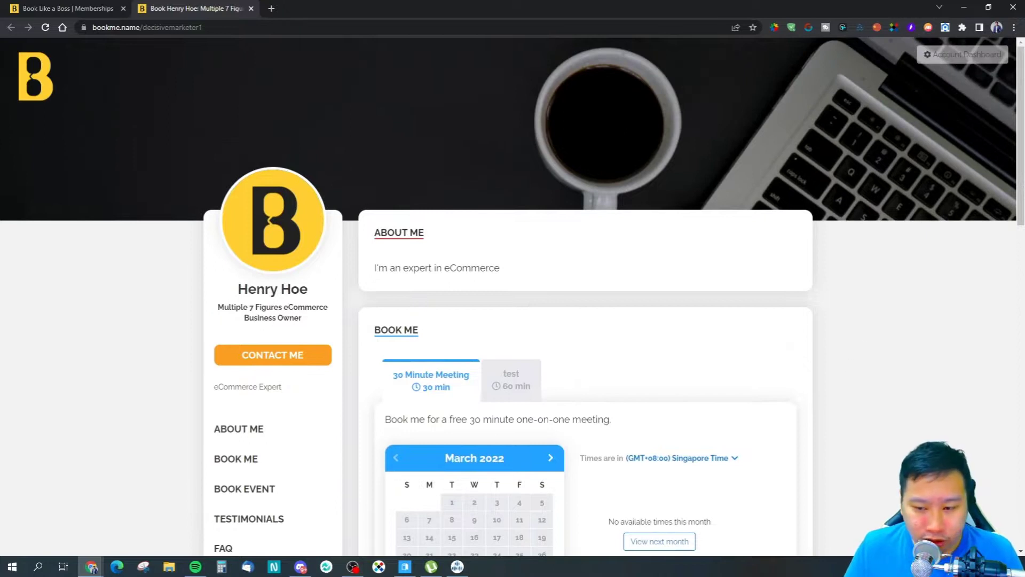